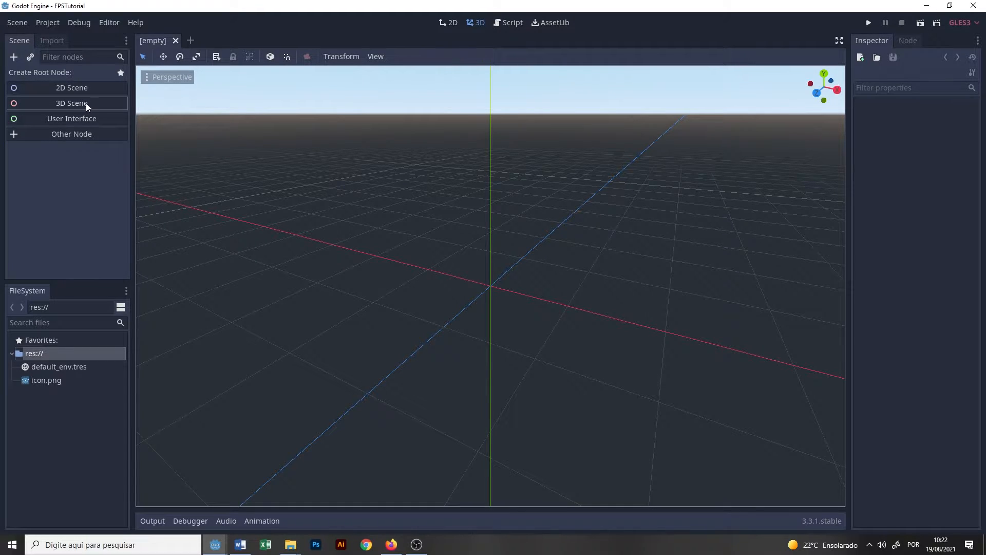
# - Create a 3D scene root node and rename it Map
pyautogui.click(108, 103)
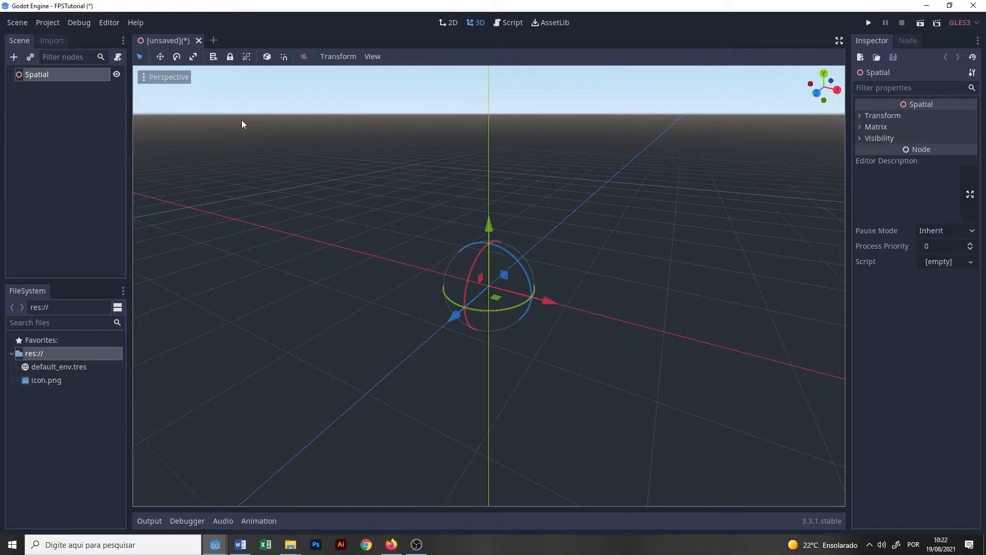
pyautogui.rightClick(60, 75)
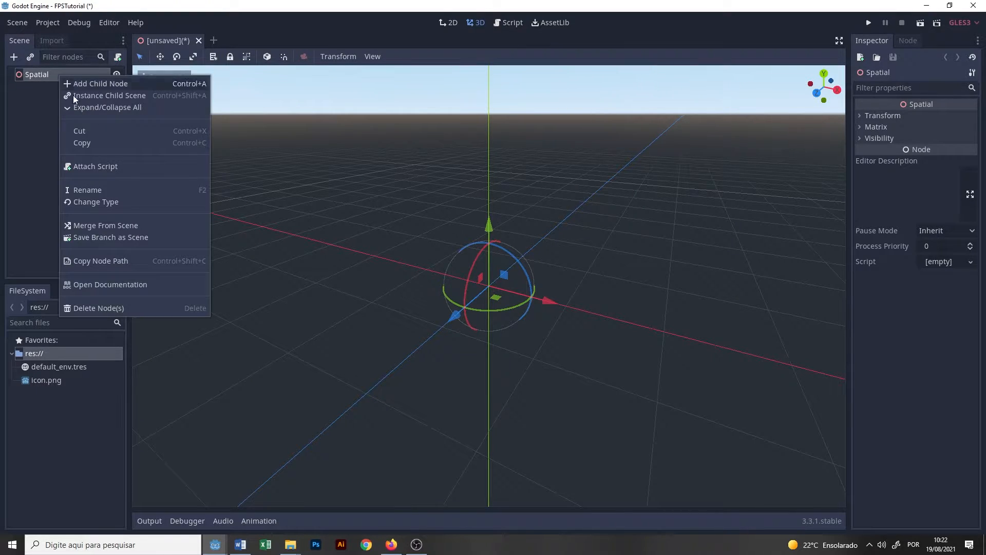
pyautogui.click(90, 189)
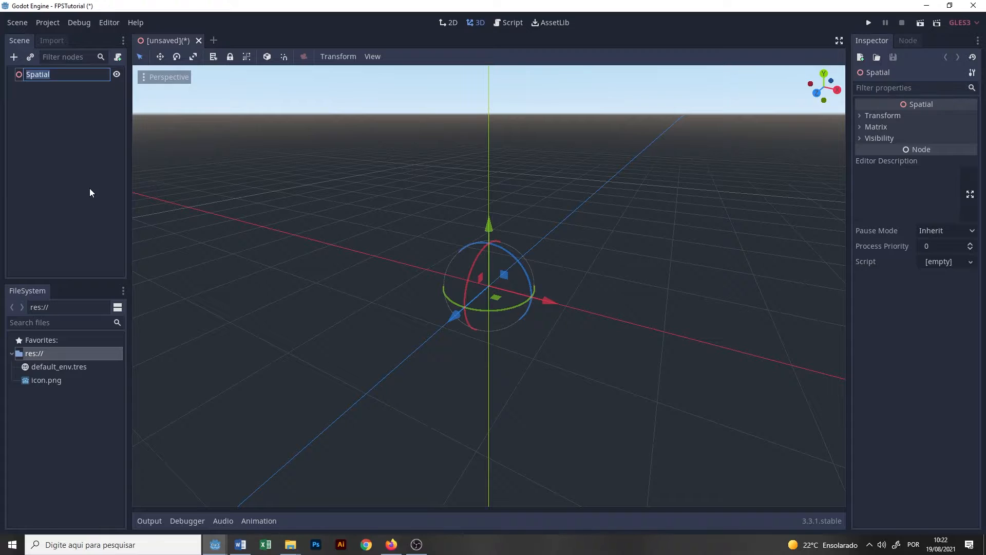
pyautogui.write('Map')
pyautogui.press('Return')
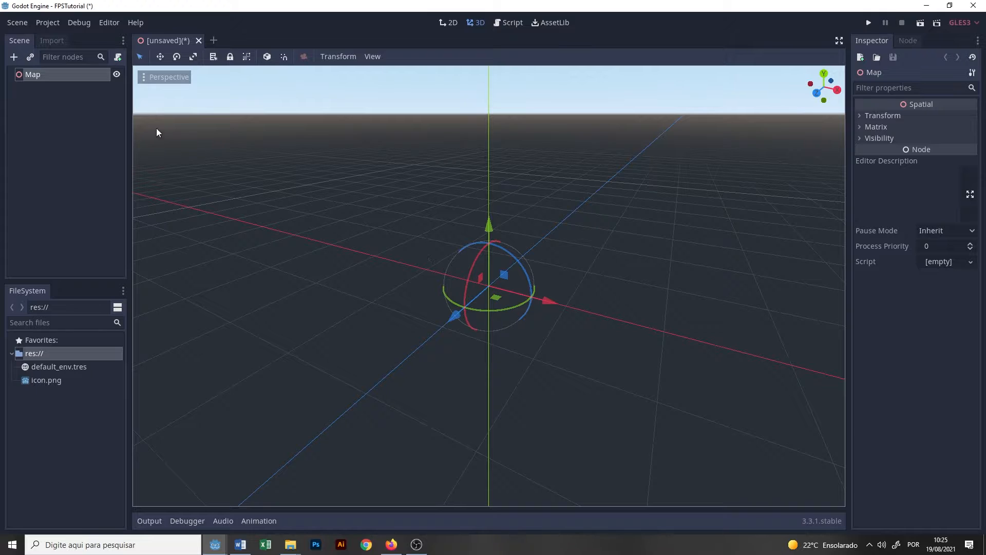
# - Add a CSGBox node as a child of Map
pyautogui.click(16, 59)
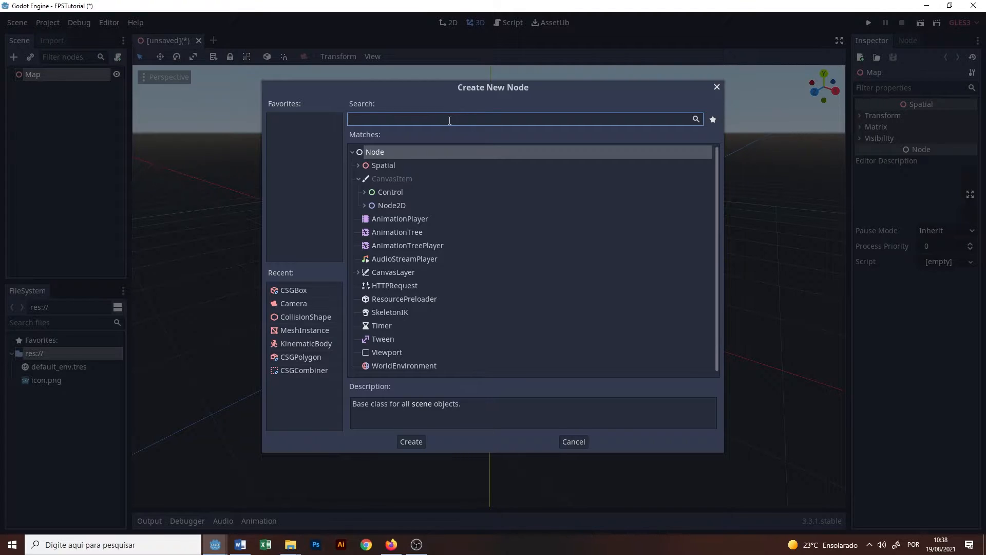
pyautogui.write('CSG')
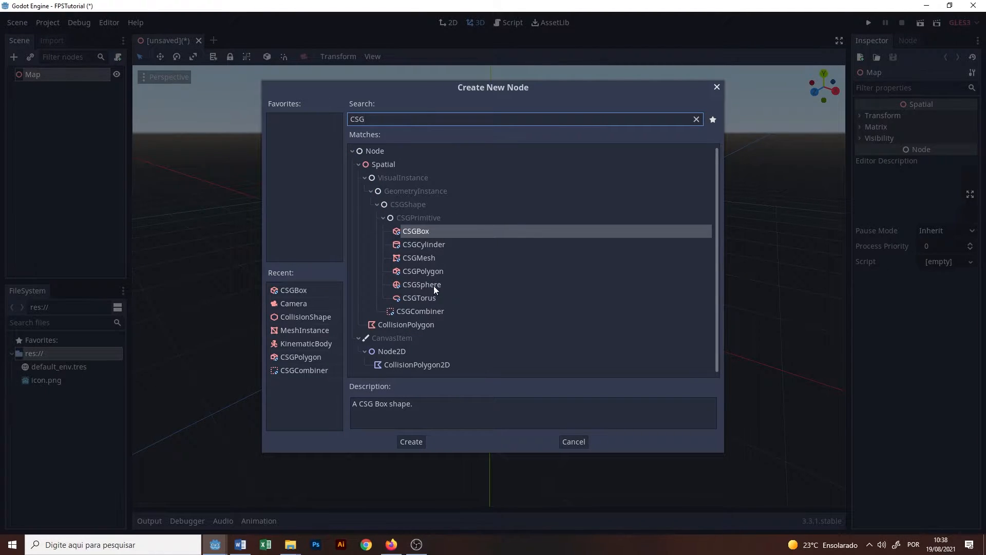
pyautogui.click(427, 232)
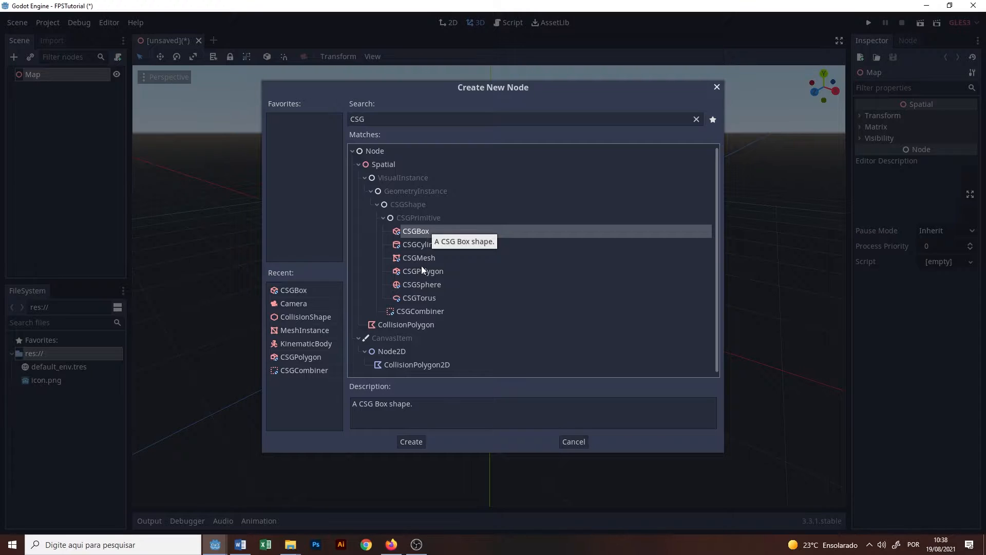
pyautogui.click(417, 443)
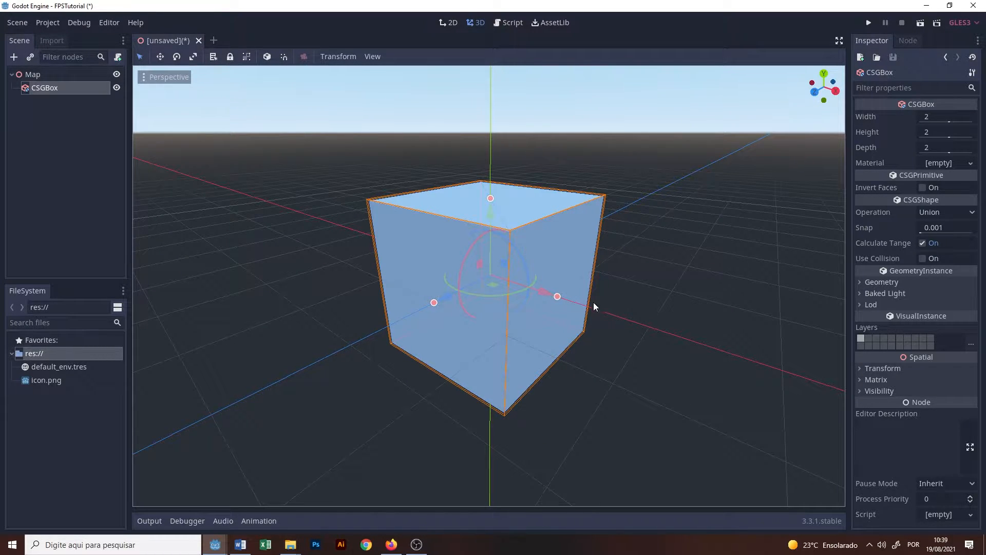
# - Stretch the box in the viewport to about 4.16 wide, 3.52 deep and 3.14 high
pyautogui.moveTo(557, 298); pyautogui.dragTo(659, 332)
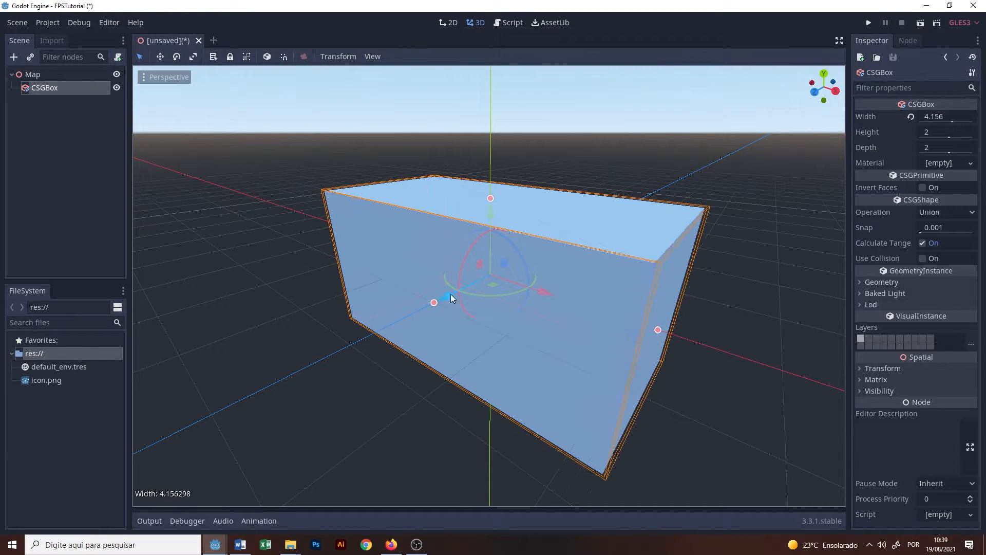
pyautogui.moveTo(431, 304); pyautogui.dragTo(380, 346)
pyautogui.moveTo(491, 198); pyautogui.dragTo(490, 146)
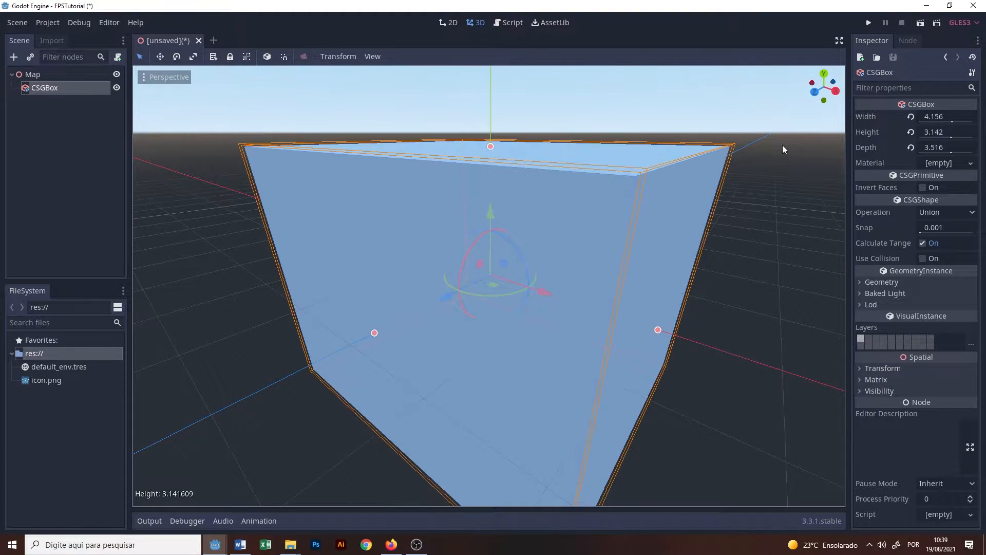
# - Set the box's width to 30, height to 1 and depth to 30
pyautogui.click(950, 114)
pyautogui.write('30')
pyautogui.press('Return')
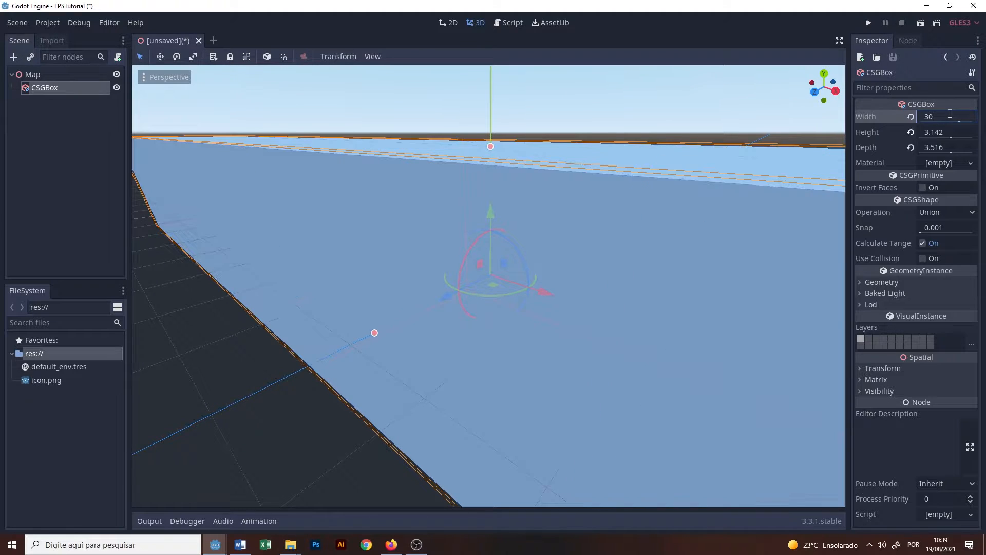
pyautogui.click(940, 132)
pyautogui.write('1')
pyautogui.press('Return')
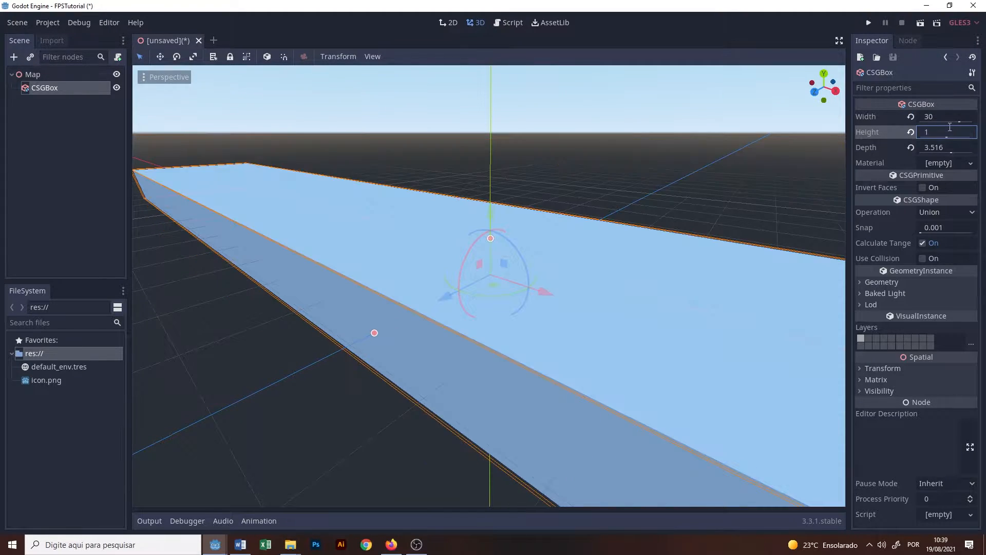
pyautogui.click(934, 146)
pyautogui.write('30')
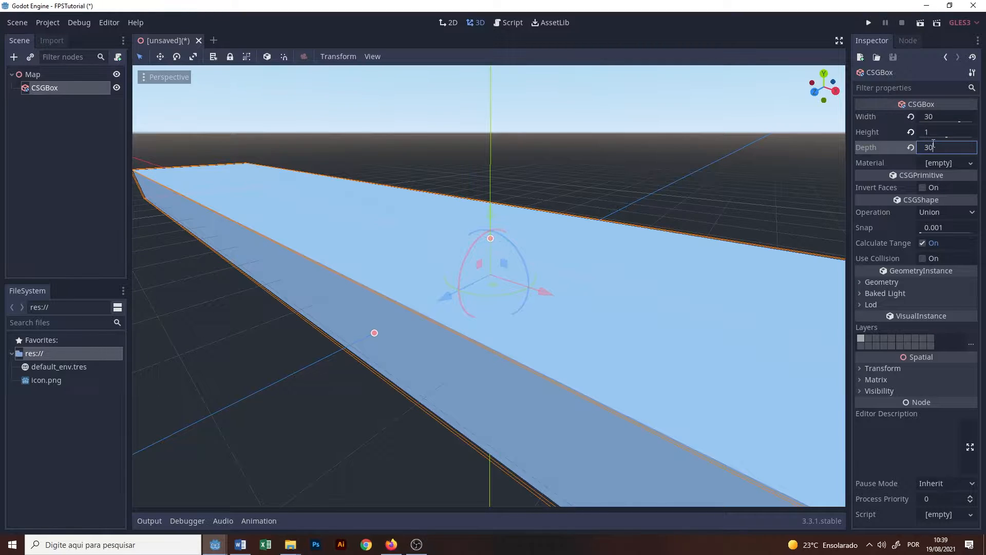
pyautogui.press('Return')
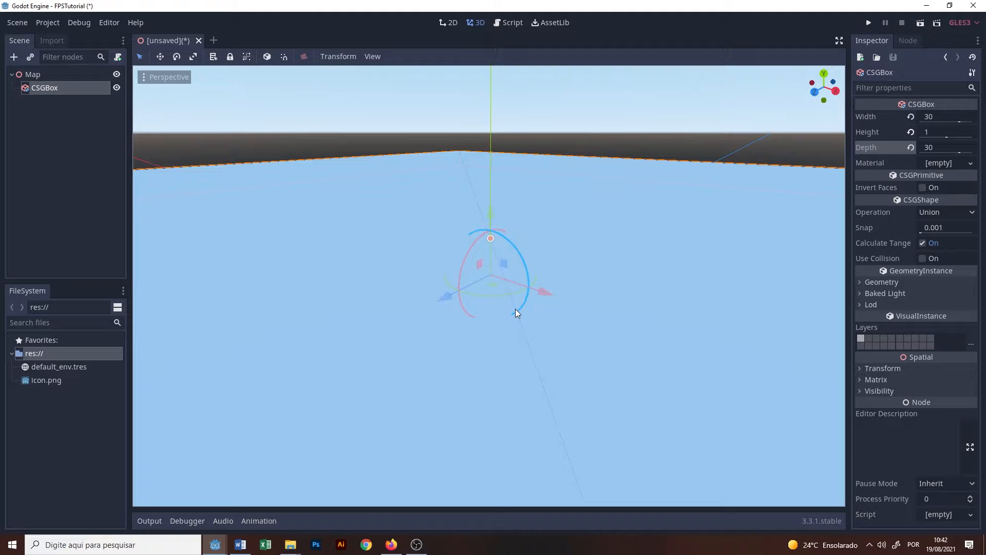
# - Examine the flat floor box in the viewport from several angles and distances
pyautogui.scroll(-5, 509, 304)
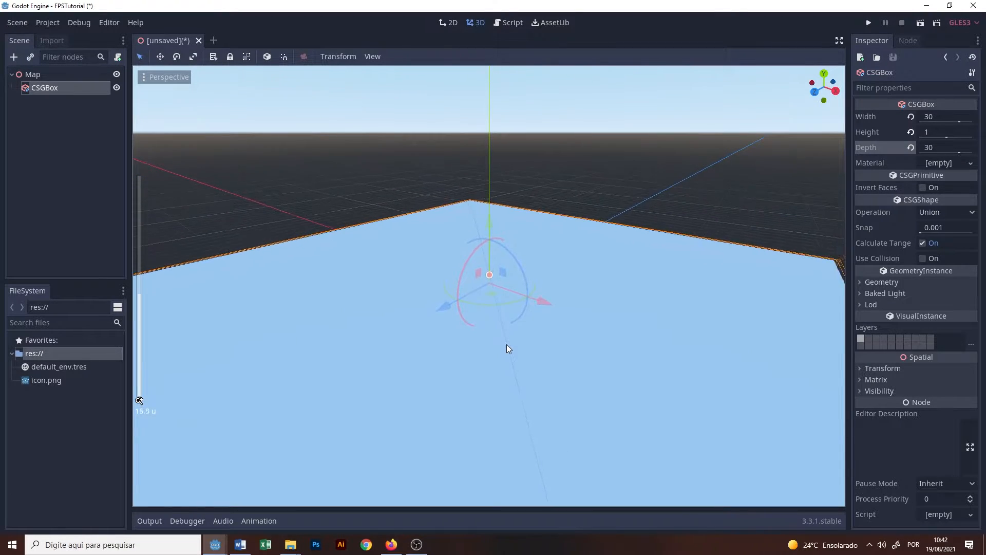
pyautogui.scroll(-12, 506, 345)
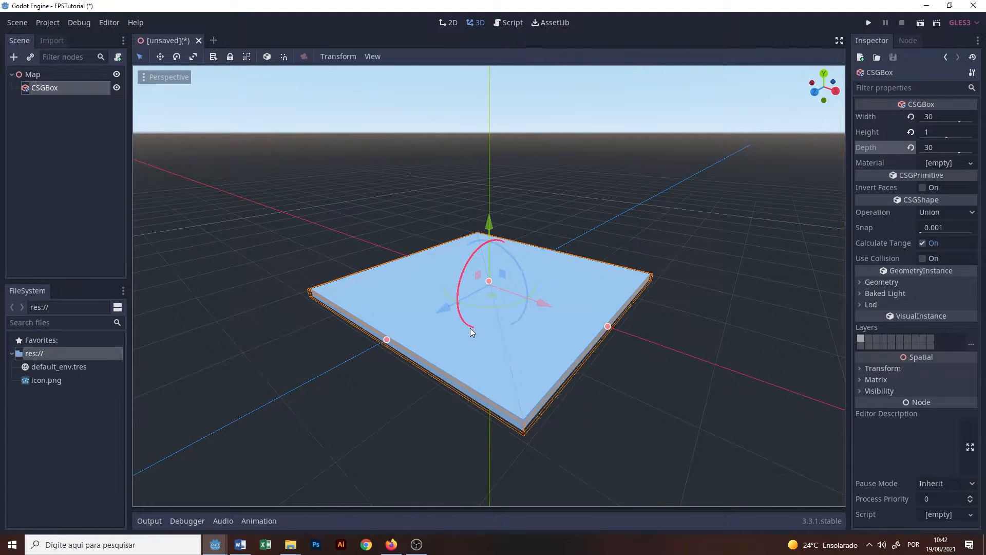
pyautogui.moveTo(470, 328); pyautogui.dragTo(569, 325, button='middle')
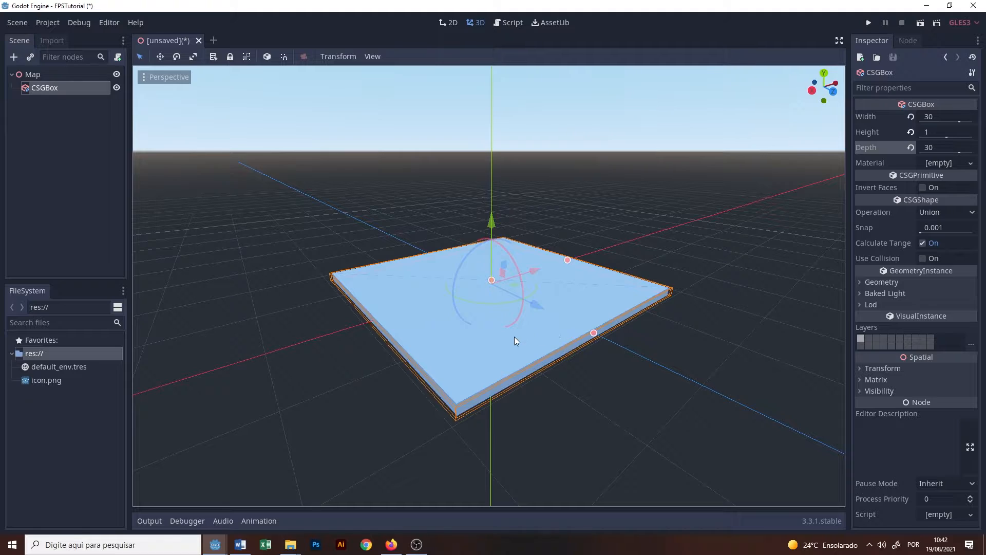
pyautogui.moveTo(515, 341)
pyautogui.keyDown('shift'); pyautogui.mouseDown(button='middle')
pyautogui.moveTo(697, 340)
pyautogui.moveTo(347, 337)
pyautogui.moveTo(534, 343)
pyautogui.mouseUp(button='middle'); pyautogui.keyUp('shift')
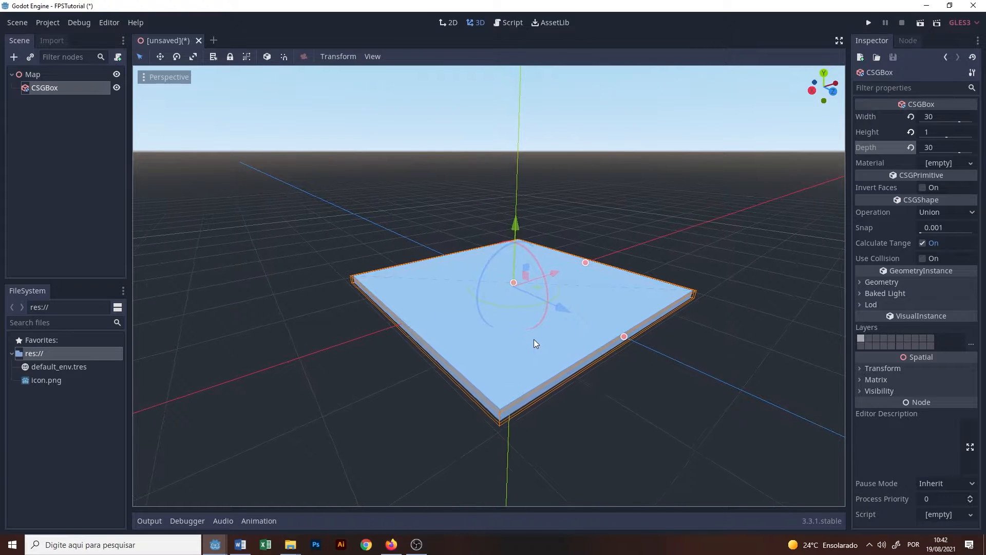
pyautogui.scroll(5, 529, 363)
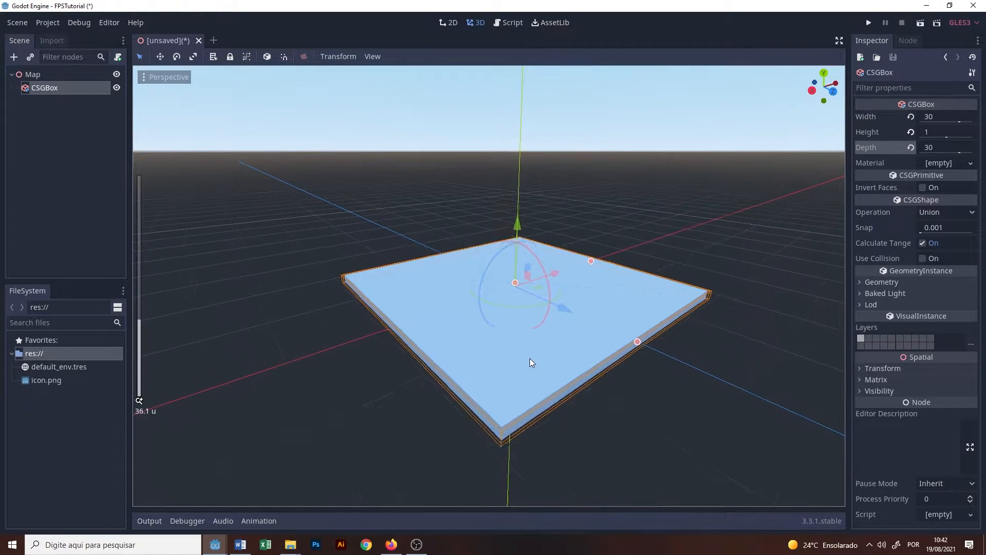
pyautogui.scroll(5, 531, 348)
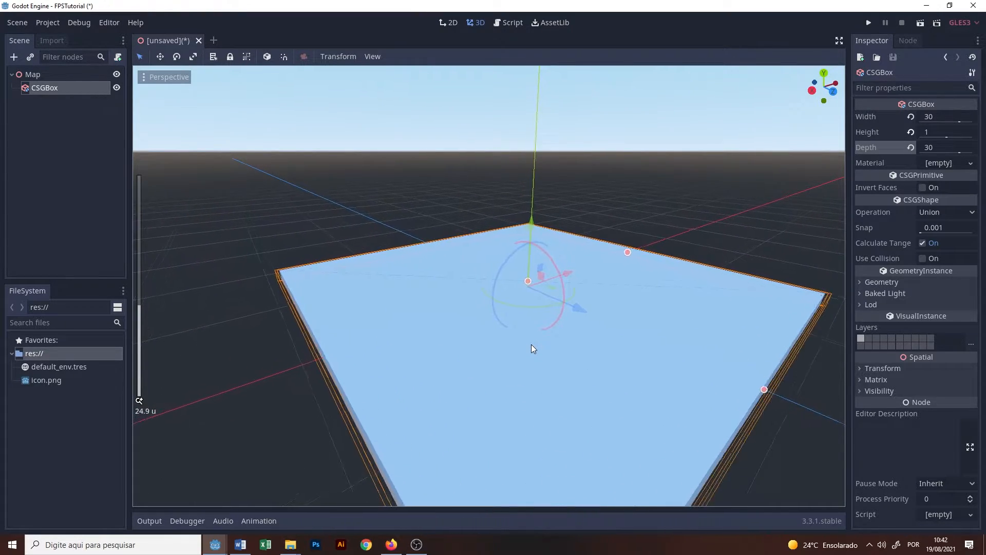
pyautogui.scroll(-9, 532, 339)
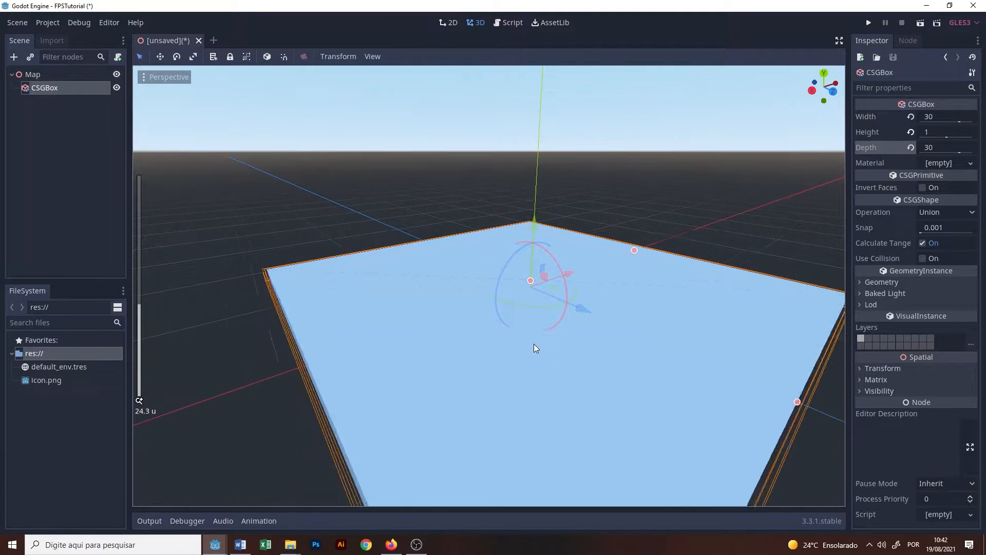
pyautogui.scroll(-1, 539, 364)
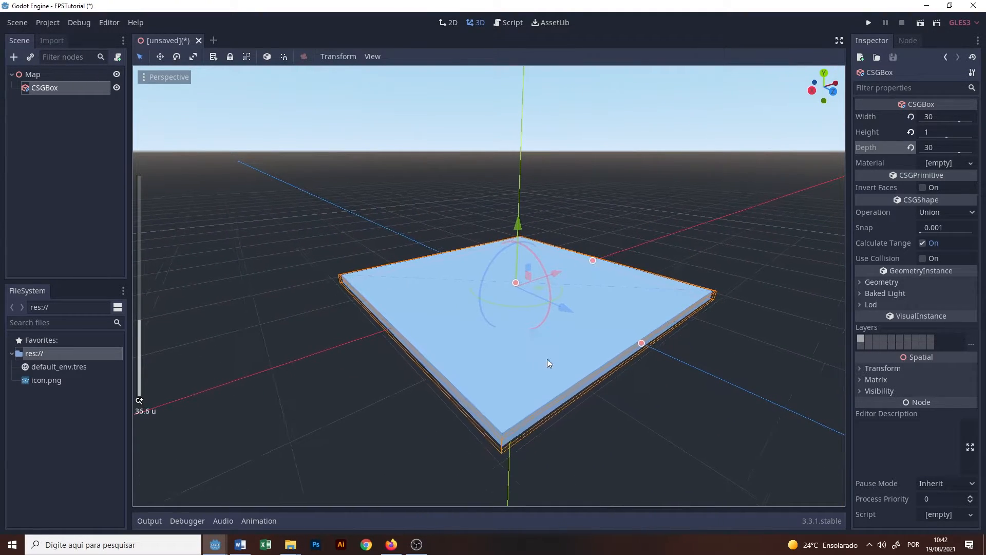
pyautogui.moveTo(589, 354); pyautogui.dragTo(661, 342, button='right')
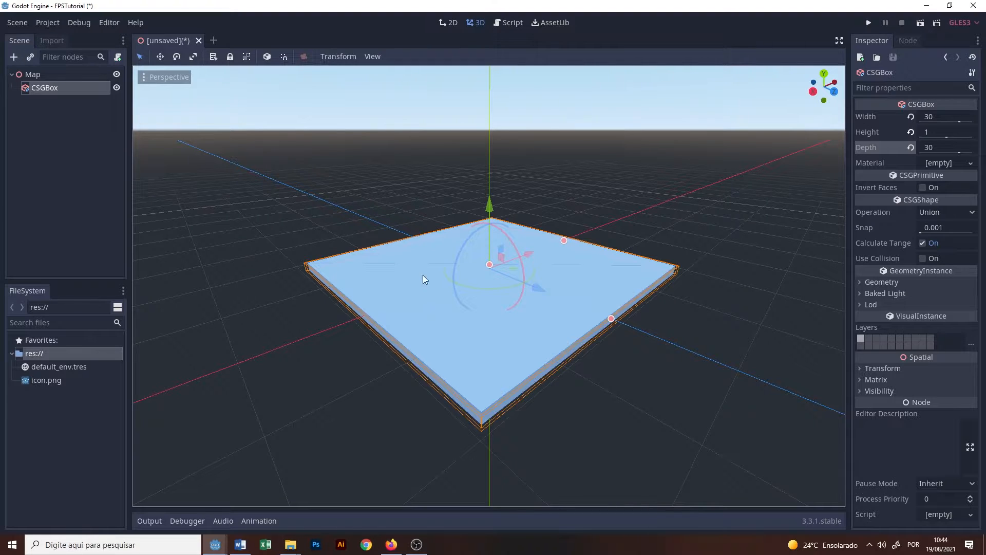
pyautogui.moveTo(442, 329); pyautogui.dragTo(457, 304, button='middle')
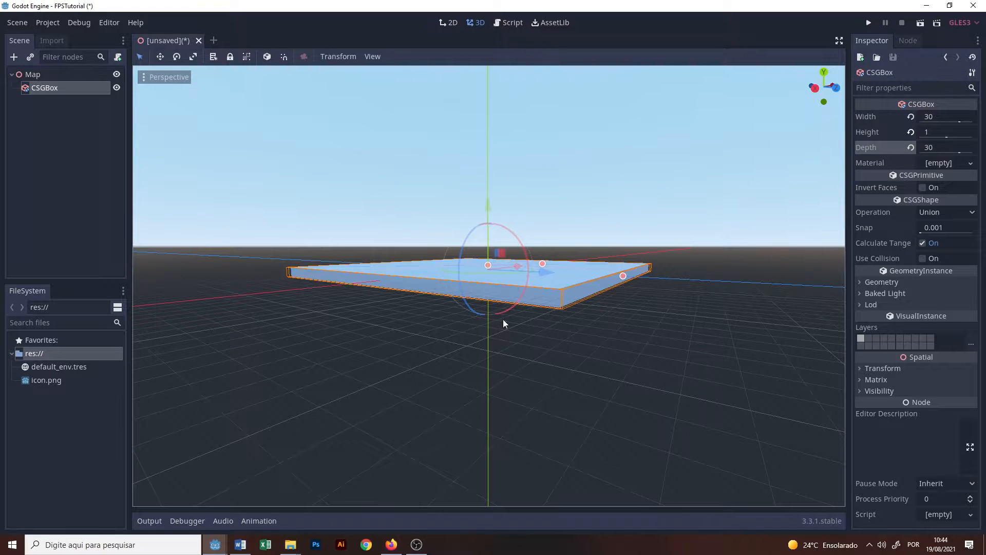
pyautogui.scroll(5, 357, 272)
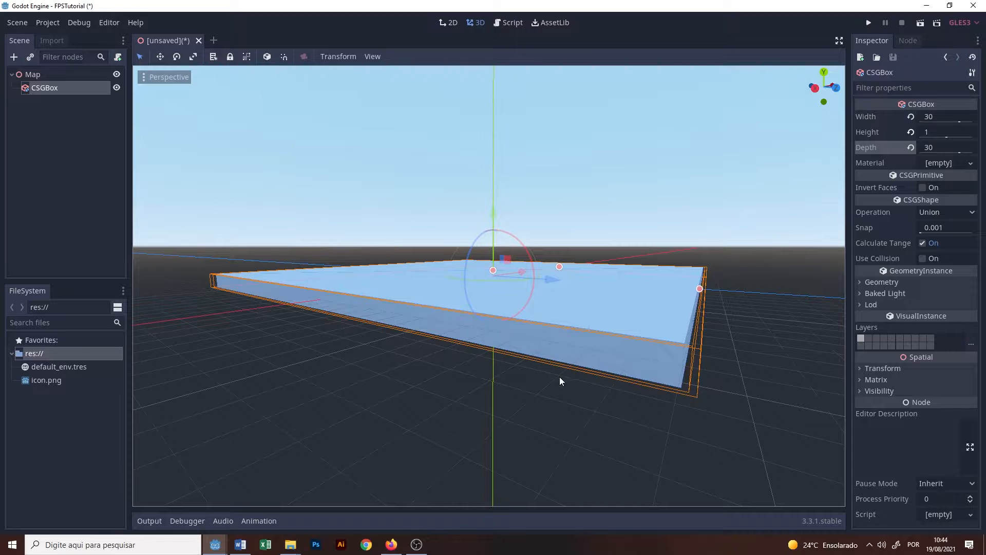
# - Enable snapping with a translate snap of 0.5 and lower the floor box so its top face sits at the grid plane
pyautogui.click(283, 56)
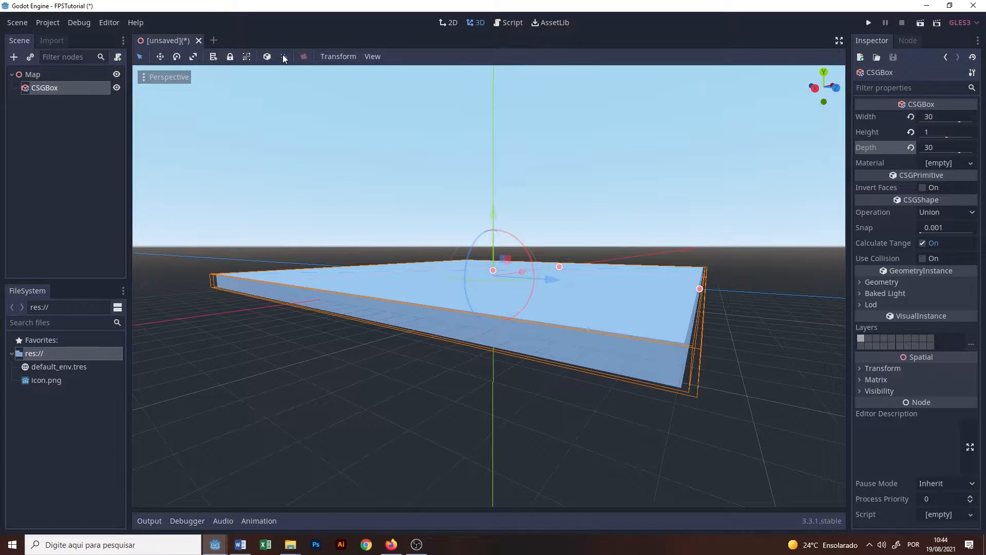
pyautogui.click(338, 58)
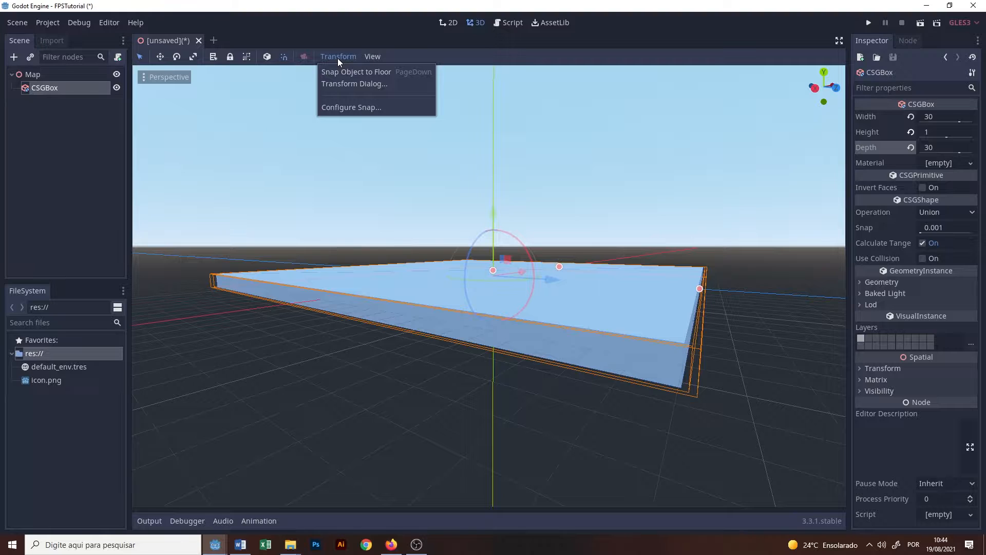
pyautogui.click(344, 108)
pyautogui.moveTo(464, 241); pyautogui.dragTo(435, 242)
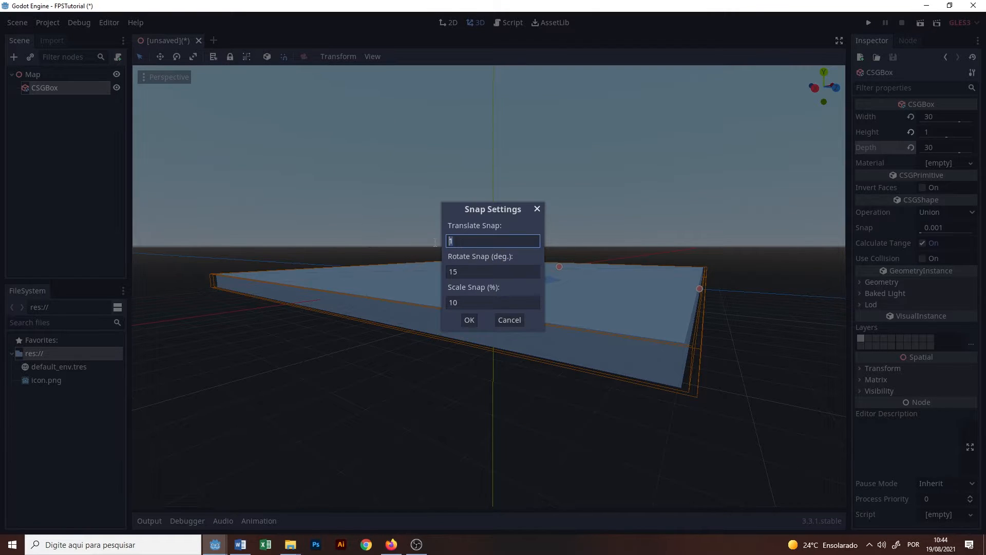
pyautogui.write('0.5')
pyautogui.click(470, 323)
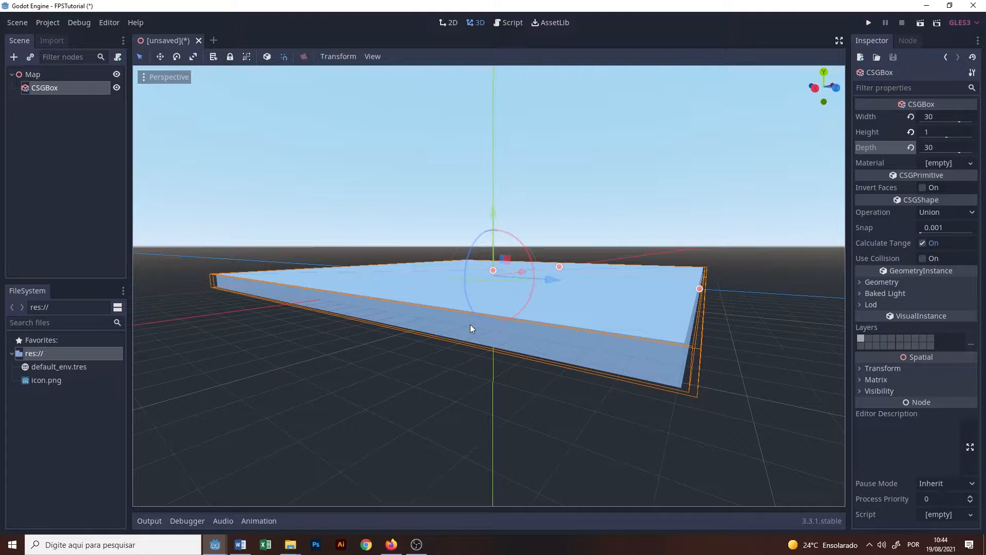
pyautogui.moveTo(493, 209)
pyautogui.mouseDown()
pyautogui.moveTo(500, 236)
pyautogui.moveTo(500, 215)
pyautogui.mouseUp()
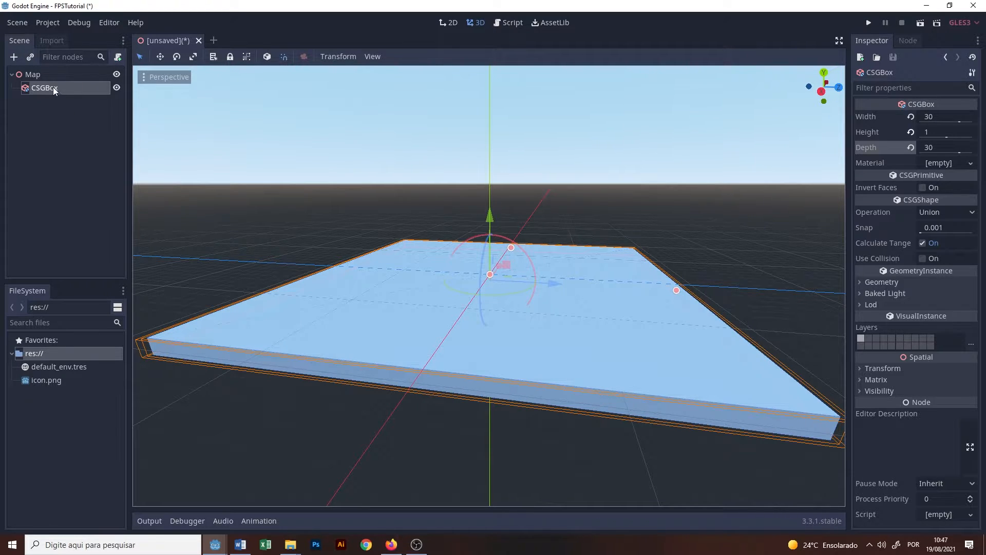
# - Add a second CSGBox node as a direct child of Map
pyautogui.click(40, 74)
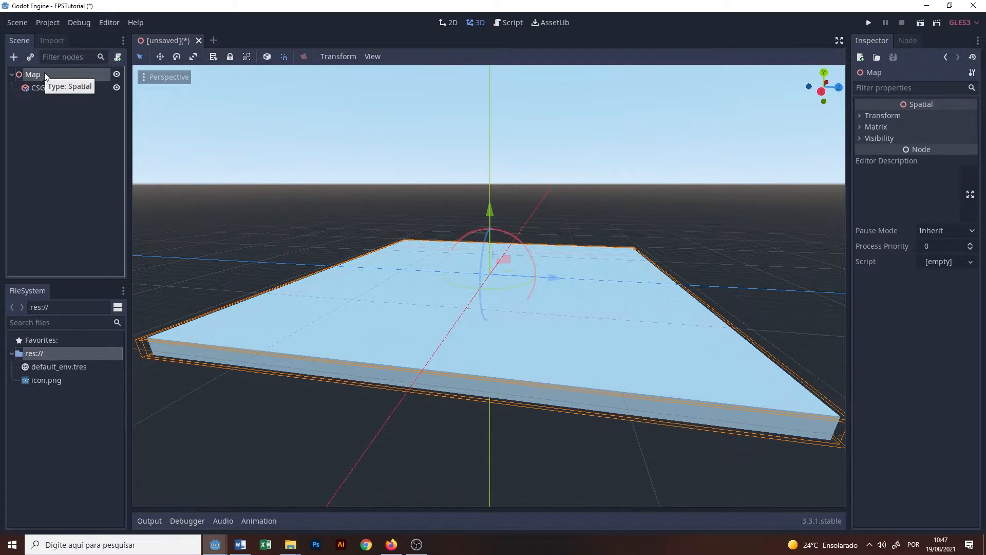
pyautogui.click(14, 57)
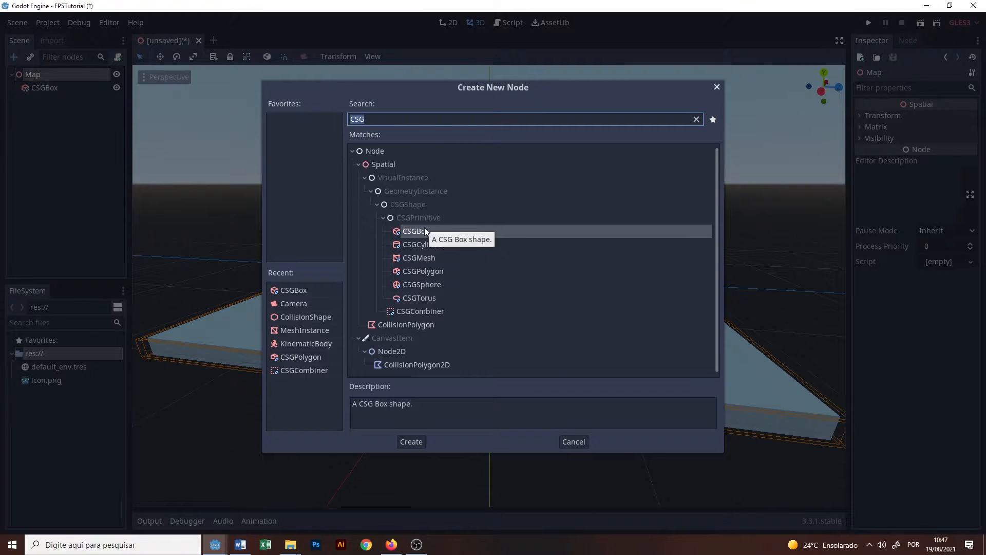
pyautogui.click(319, 292)
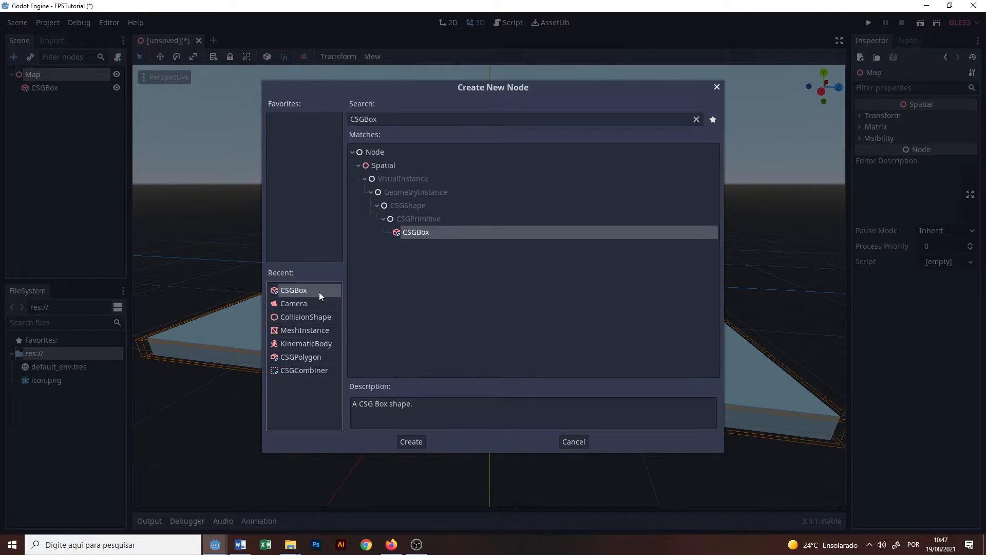
pyautogui.click(414, 442)
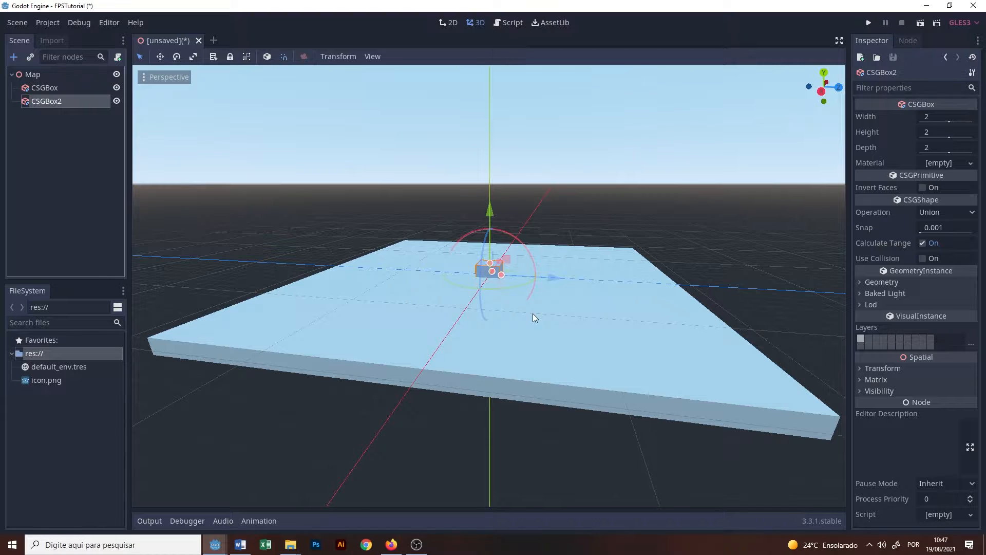
pyautogui.scroll(5, 488, 282)
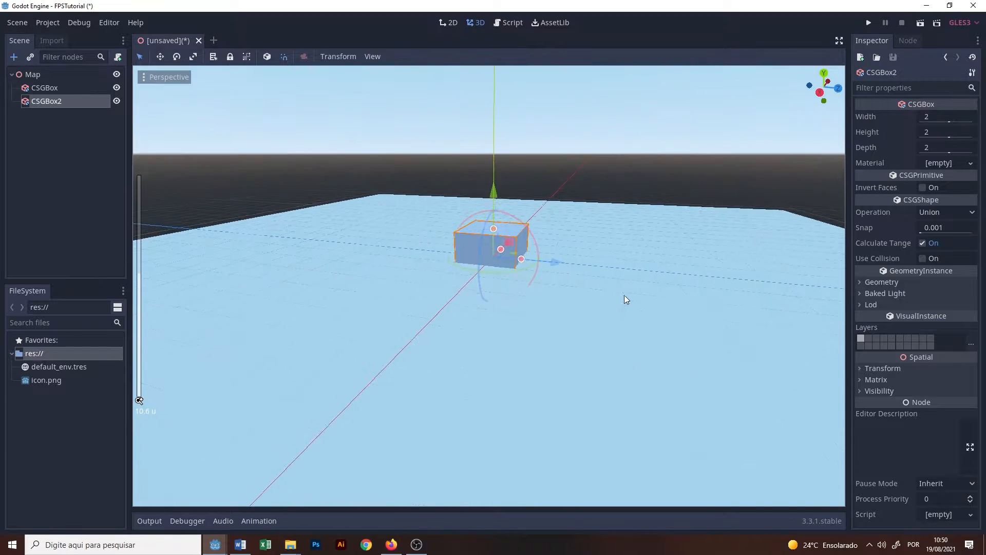
# - Set the second box's width, height and depth to 3 each
pyautogui.moveTo(626, 299); pyautogui.dragTo(614, 311, button='middle')
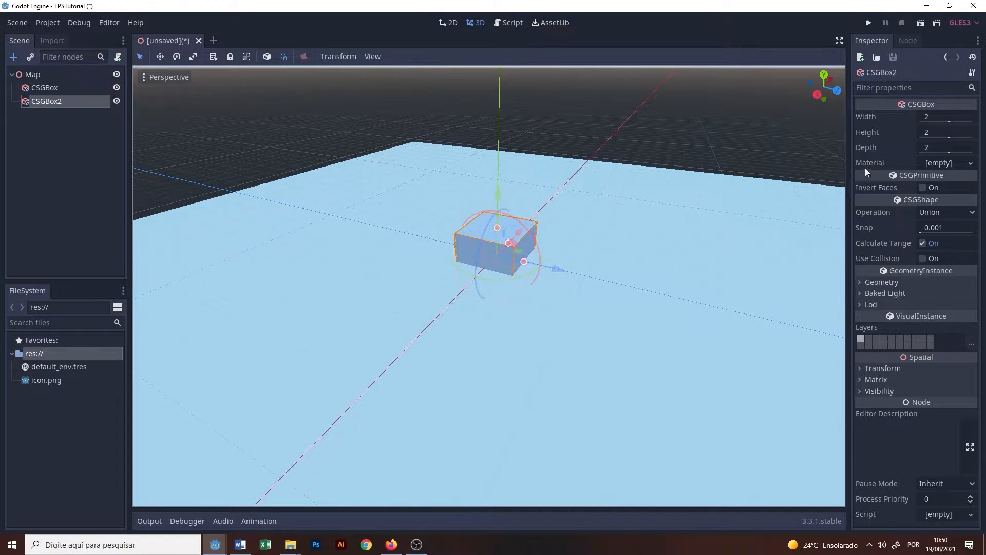
pyautogui.click(926, 118)
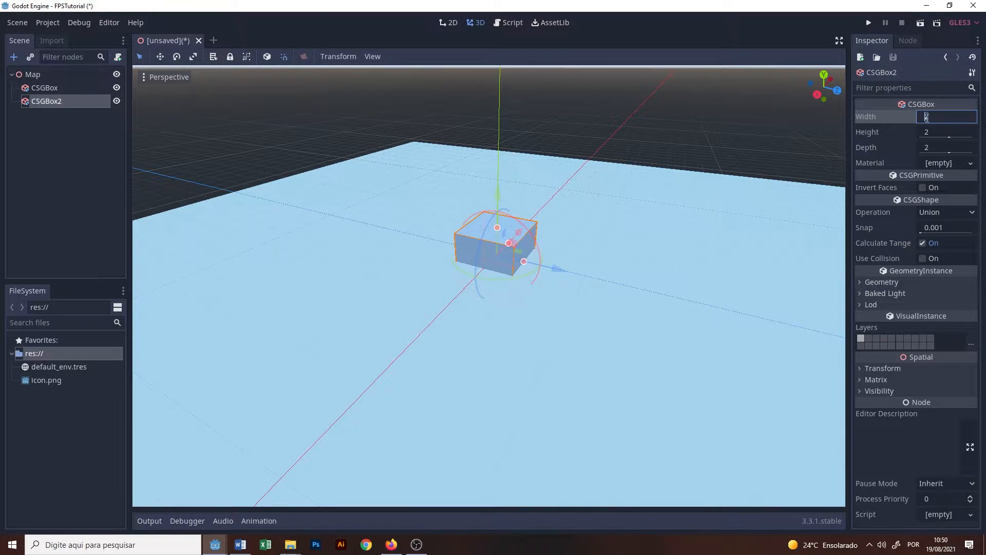
pyautogui.write('3')
pyautogui.press('Return')
pyautogui.press('Tab')
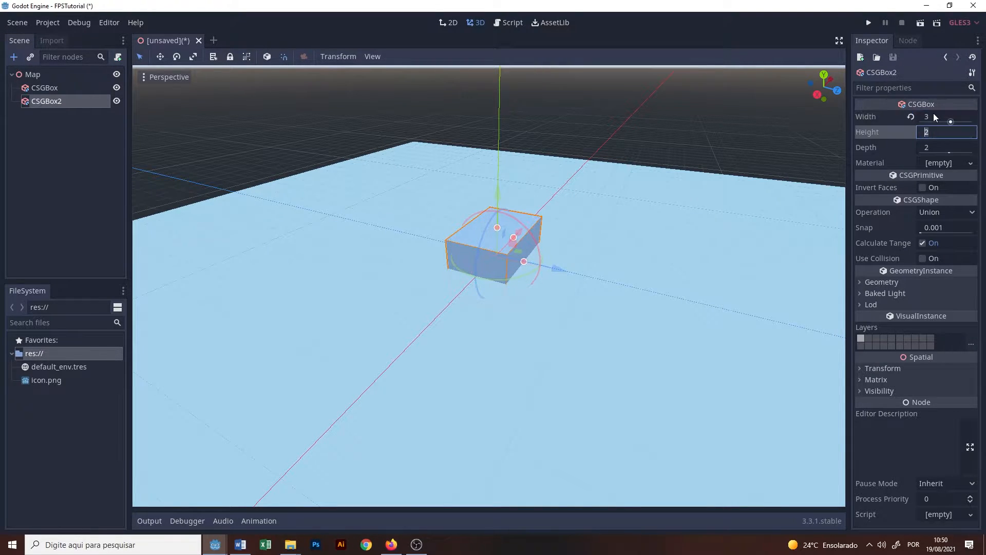
pyautogui.write('3')
pyautogui.press('Return')
pyautogui.press('Tab')
pyautogui.write('3')
pyautogui.press('Return')
# - Raise the cube onto the floor's surface and move it away from the centre toward the positive Z edge
pyautogui.moveTo(589, 269)
pyautogui.mouseDown(button='middle')
pyautogui.moveTo(590, 315)
pyautogui.moveTo(599, 302)
pyautogui.moveTo(591, 280)
pyautogui.mouseUp(button='middle')
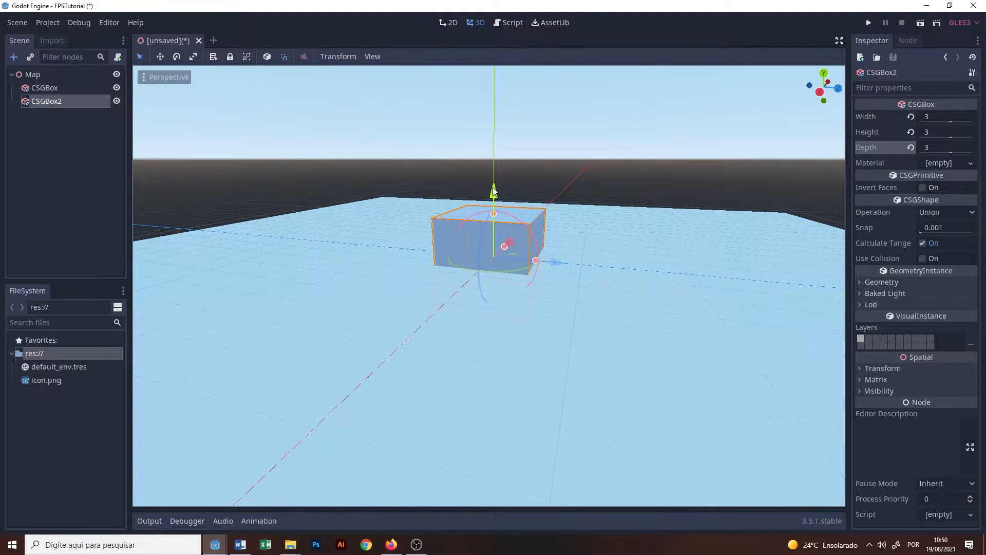
pyautogui.moveTo(494, 190); pyautogui.dragTo(496, 133)
pyautogui.scroll(-9, 595, 215)
pyautogui.moveTo(601, 218); pyautogui.dragTo(604, 251, button='middle')
pyautogui.moveTo(565, 268); pyautogui.dragTo(726, 303)
pyautogui.moveTo(646, 251); pyautogui.dragTo(651, 300)
pyautogui.moveTo(552, 232)
pyautogui.mouseDown(button='middle')
pyautogui.moveTo(537, 213)
pyautogui.moveTo(545, 238)
pyautogui.mouseUp(button='middle')
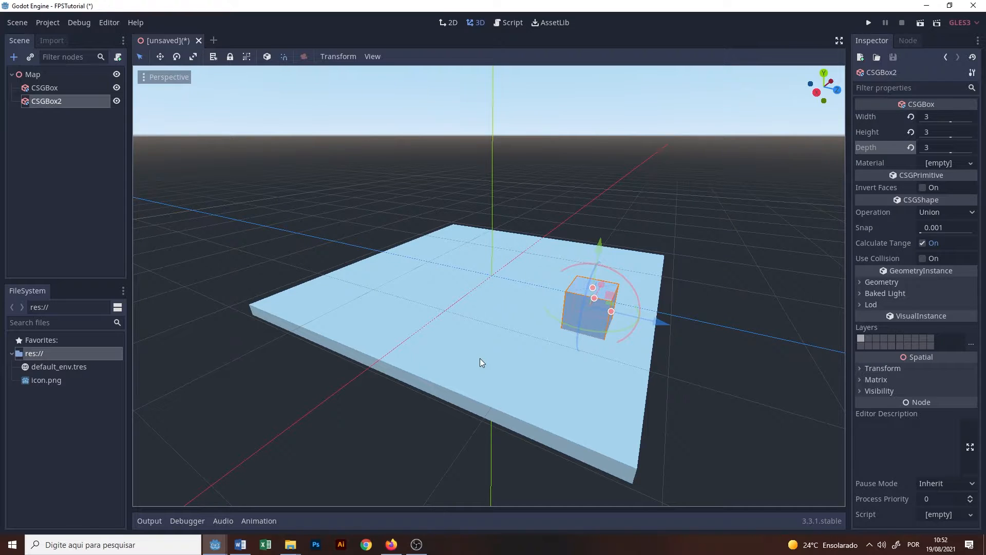
# - Add a CSGPolygon node as a direct child of Map
pyautogui.click(51, 73)
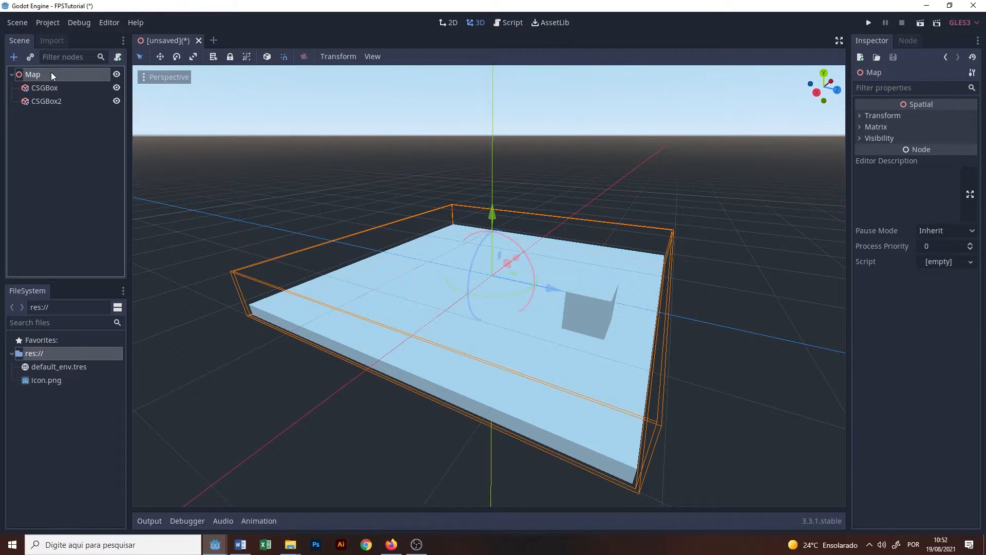
pyautogui.hotkey('ctrl', 'a')
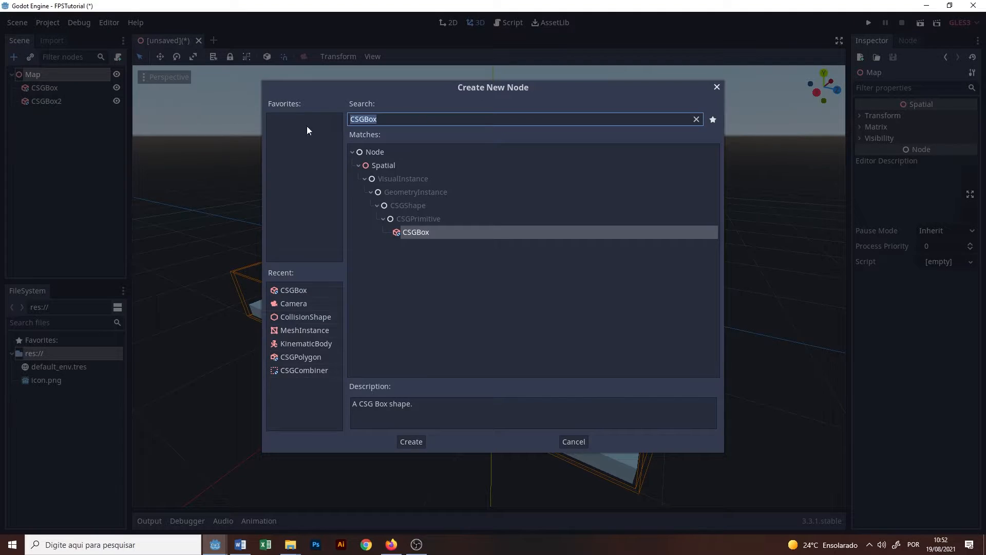
pyautogui.press('BackSpace')
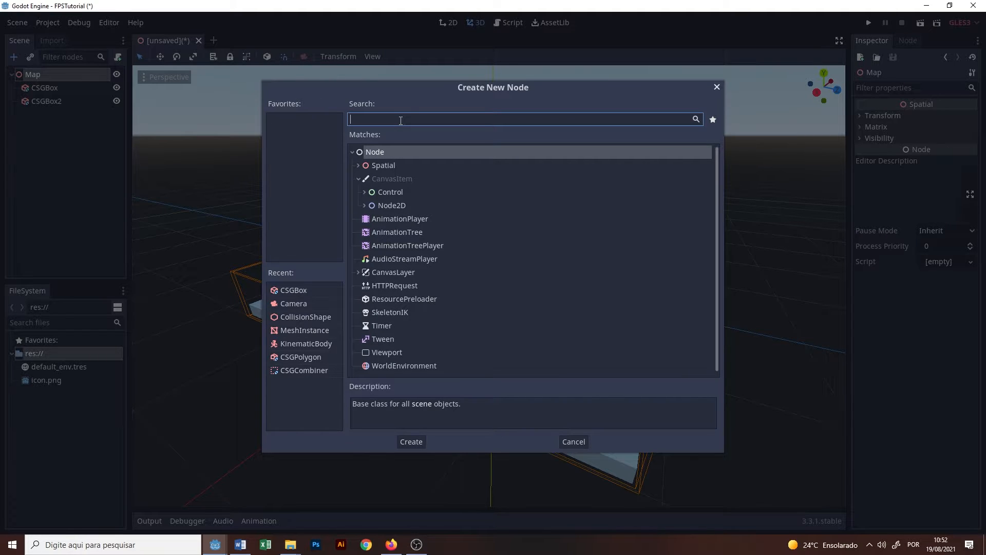
pyautogui.write('CSG')
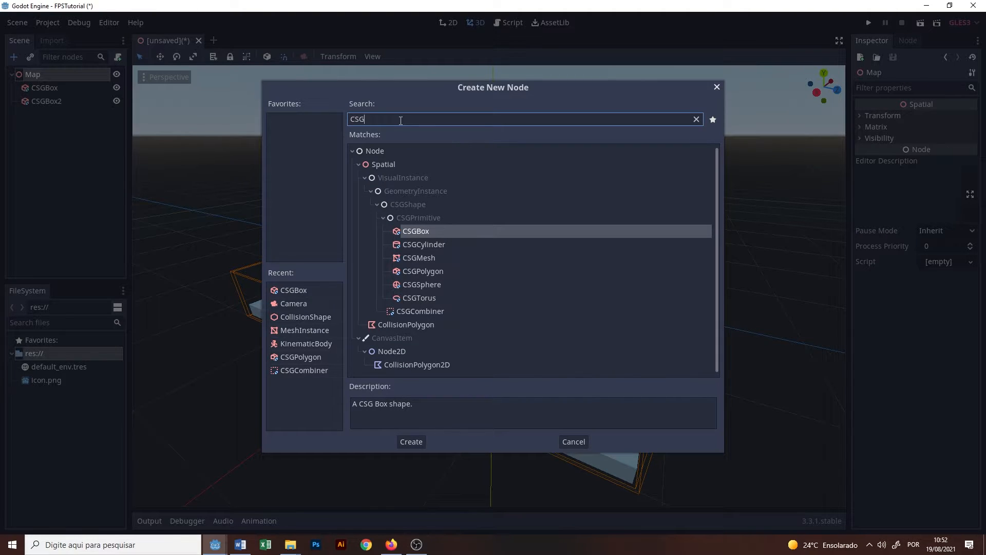
pyautogui.click(435, 274)
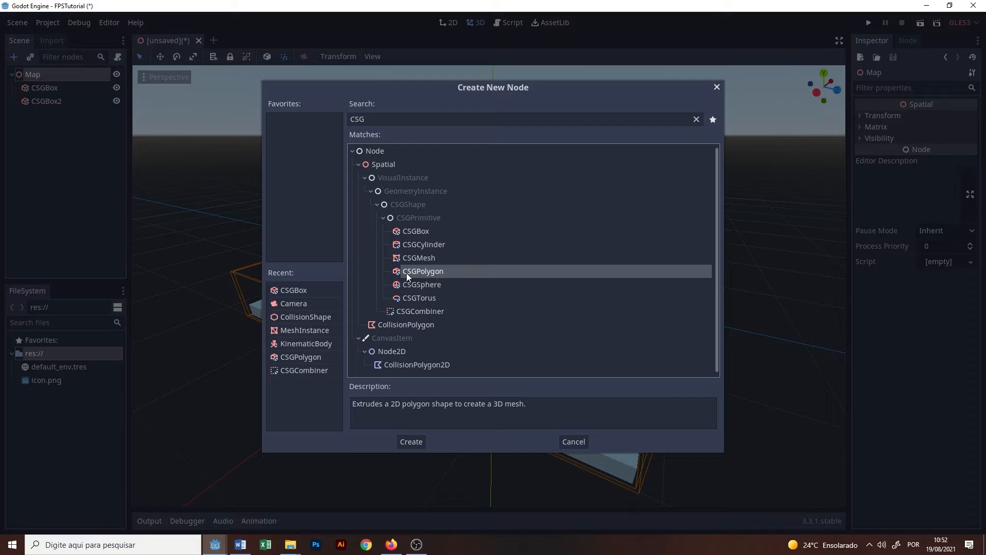
pyautogui.click(411, 442)
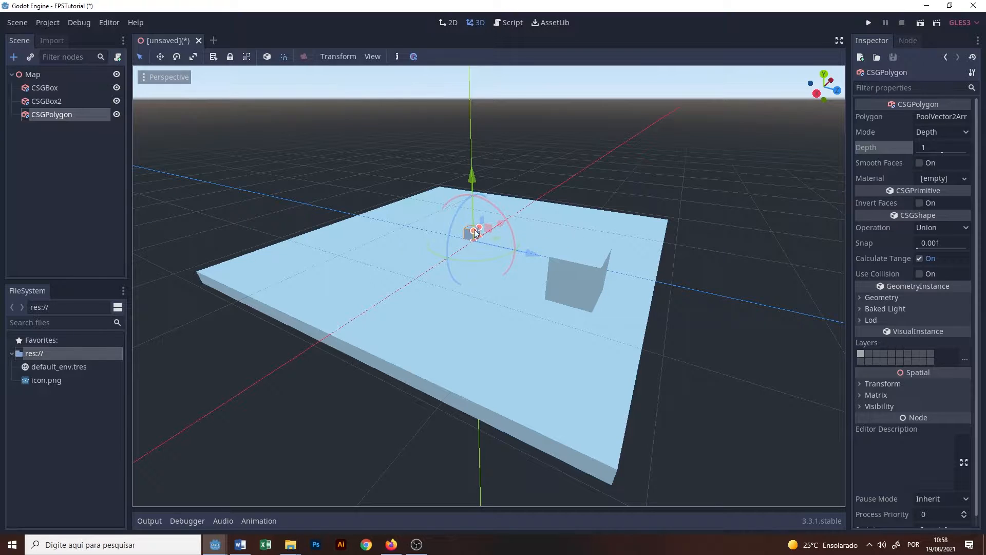
# - Reshape the polygon's profile into a triangular ramp by extending its base along X, pulling the outer upper corner down onto the slope and raising the inner one
pyautogui.scroll(6, 491, 226)
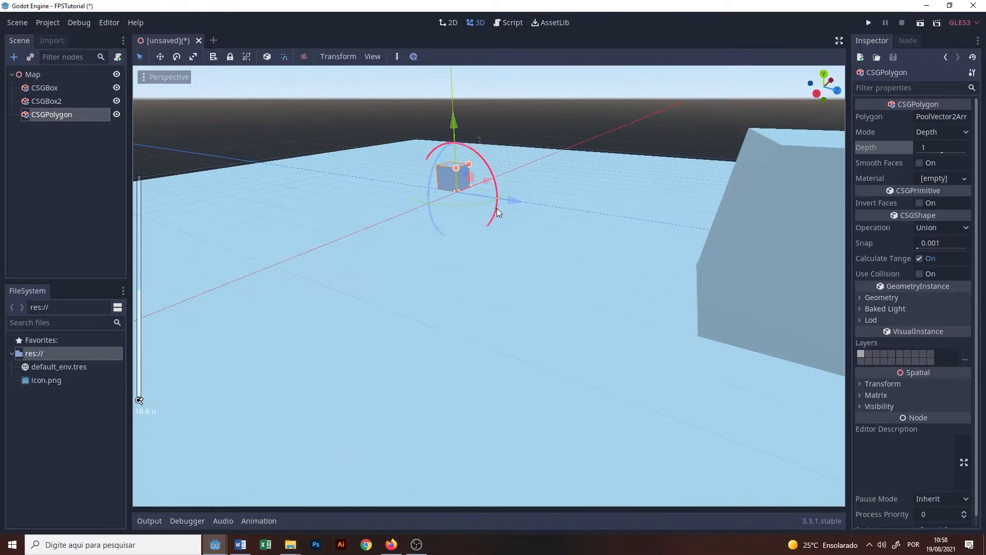
pyautogui.moveTo(497, 208); pyautogui.dragTo(521, 180, button='middle')
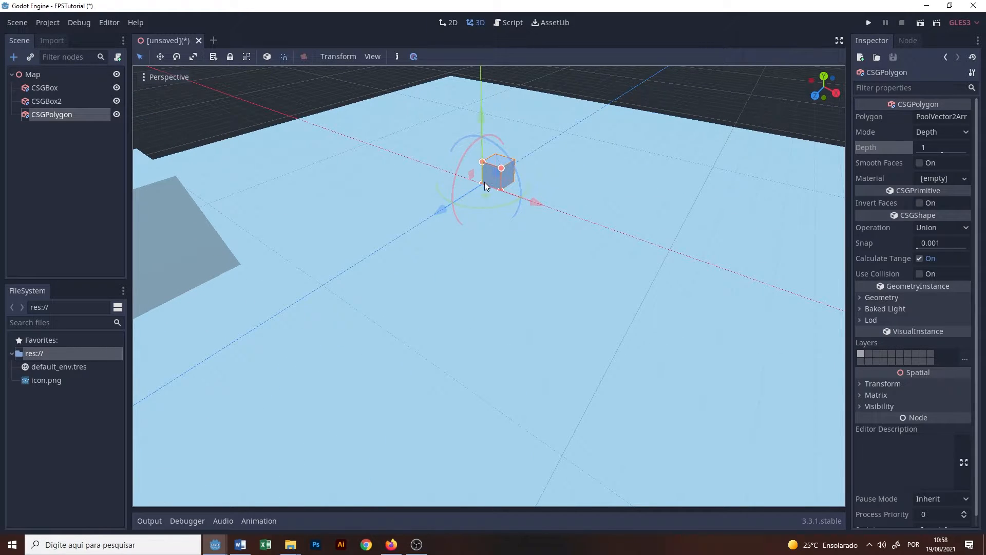
pyautogui.moveTo(501, 187); pyautogui.dragTo(674, 254)
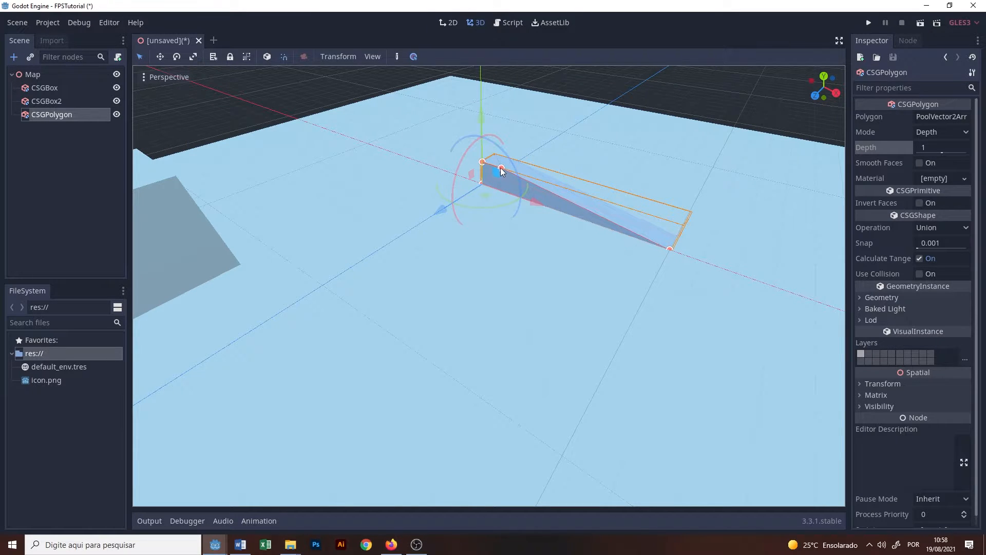
pyautogui.moveTo(501, 169); pyautogui.dragTo(597, 216)
pyautogui.moveTo(671, 251); pyautogui.dragTo(670, 252)
pyautogui.scroll(-2, 482, 165)
pyautogui.moveTo(486, 185); pyautogui.dragTo(483, 92)
pyautogui.scroll(-2, 560, 242)
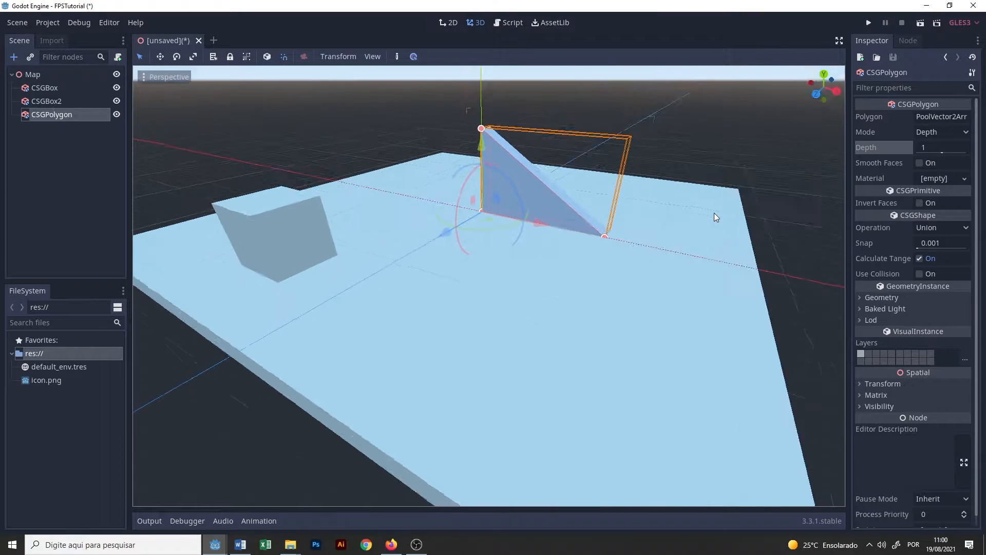
# - Set the ramp polygon's depth to 3
pyautogui.moveTo(715, 214); pyautogui.dragTo(710, 221, button='middle')
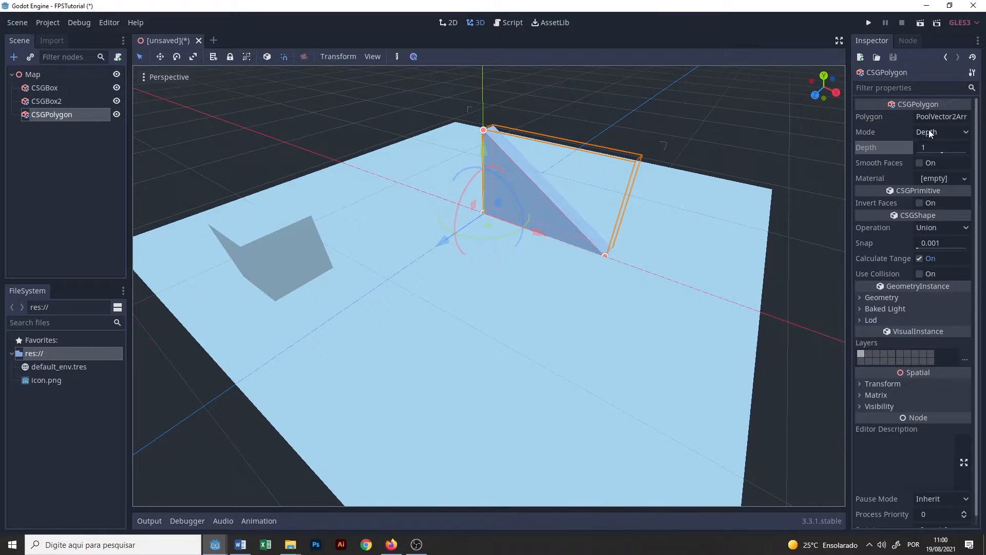
pyautogui.click(930, 146)
pyautogui.write('3')
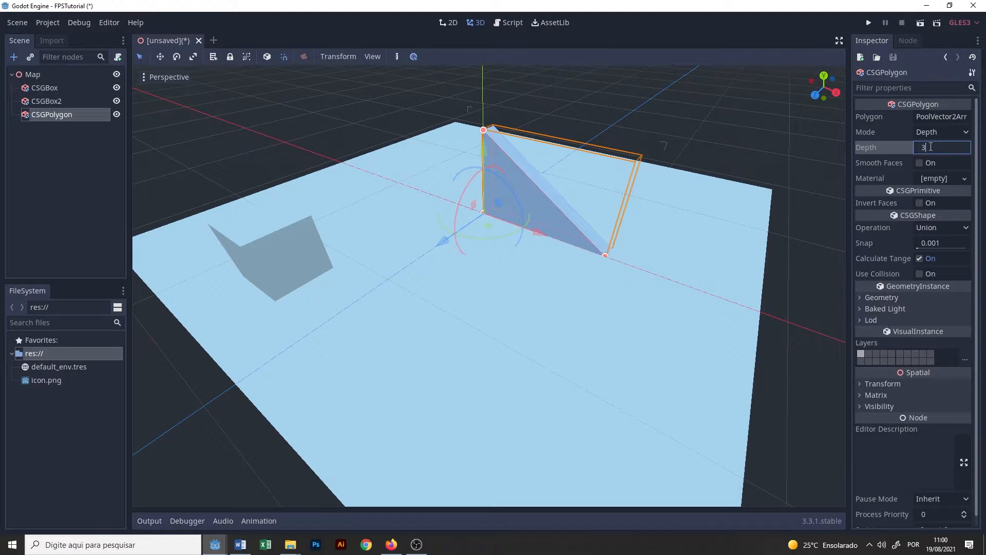
pyautogui.press('Return')
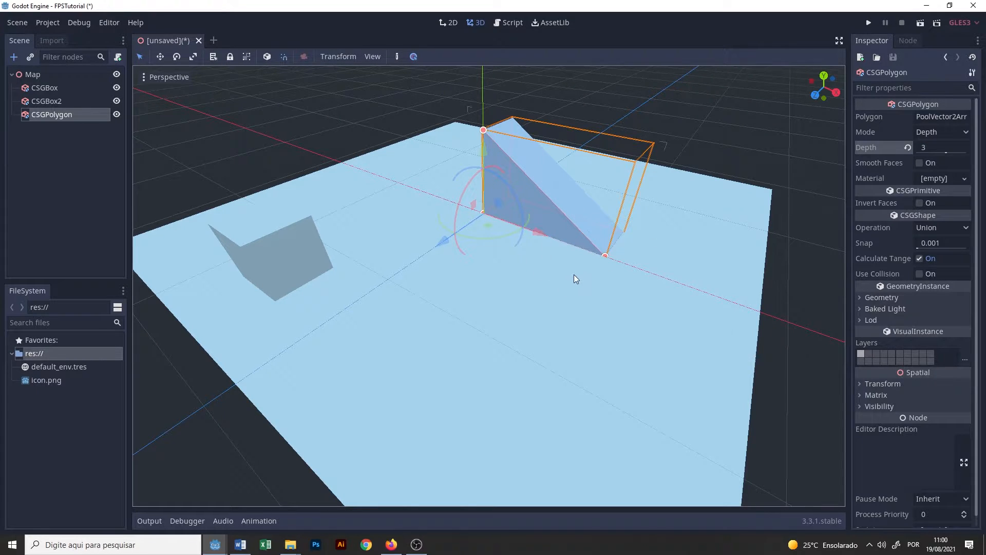
# - Move the ramp away from the centre to the side of the floor opposite the cube
pyautogui.moveTo(574, 275); pyautogui.dragTo(386, 194, button='middle')
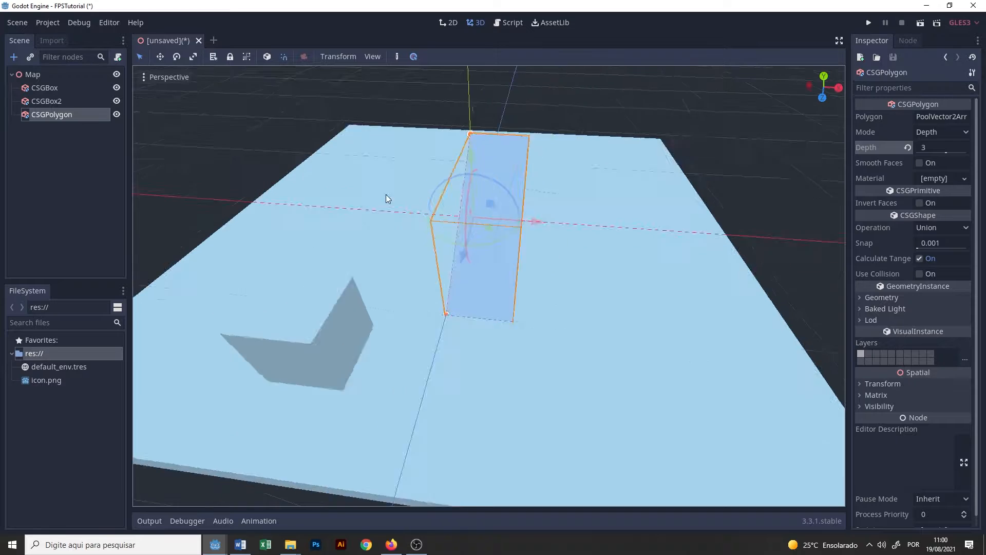
pyautogui.moveTo(532, 220); pyautogui.dragTo(608, 223)
pyautogui.moveTo(608, 223); pyautogui.dragTo(525, 235, button='middle')
pyautogui.moveTo(559, 209); pyautogui.dragTo(471, 182)
pyautogui.scroll(-5, 658, 287)
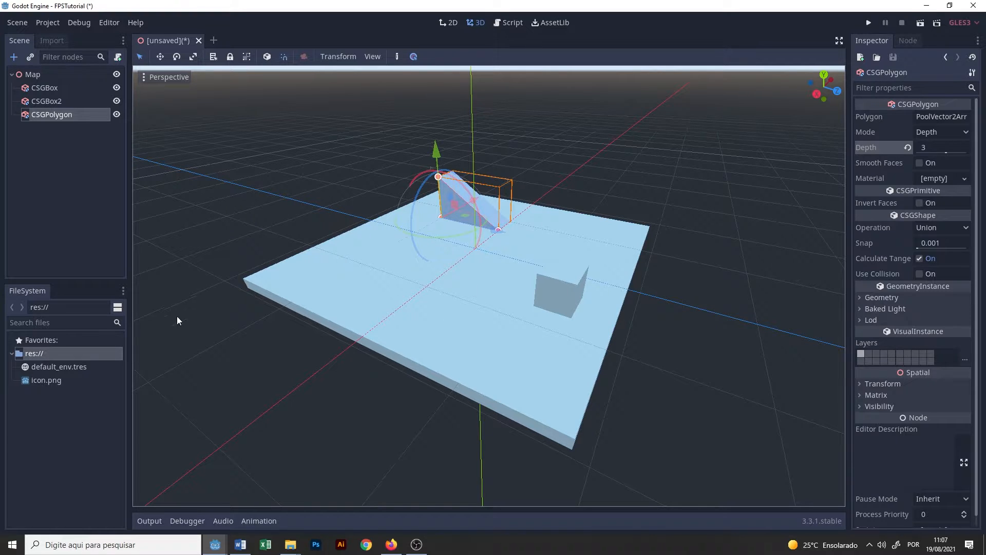
# - Open the project's res:// folder in the file manager and create a folder named assets in it
pyautogui.rightClick(75, 353)
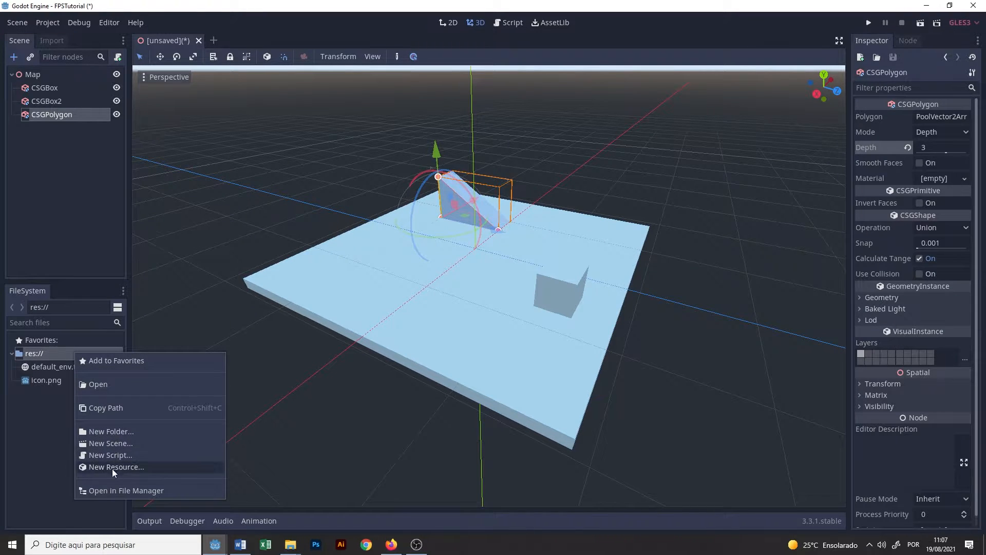
pyautogui.click(111, 490)
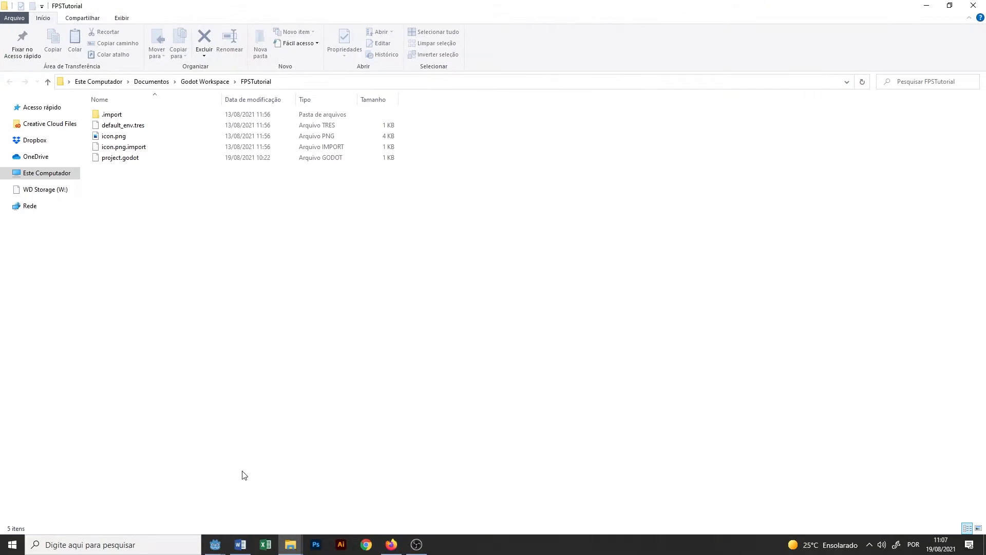
pyautogui.rightClick(298, 221)
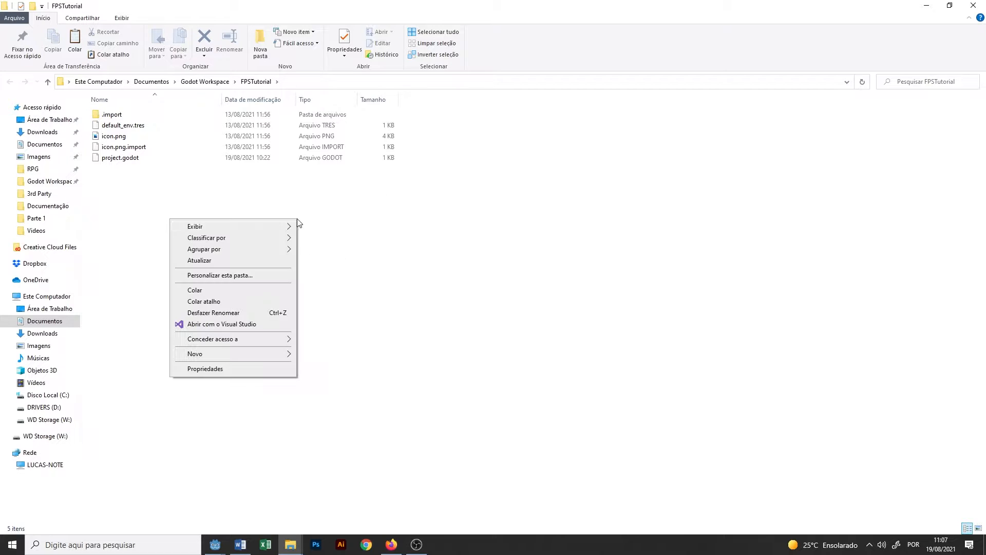
pyautogui.moveTo(256, 353)
pyautogui.click(324, 354)
pyautogui.write('asse')
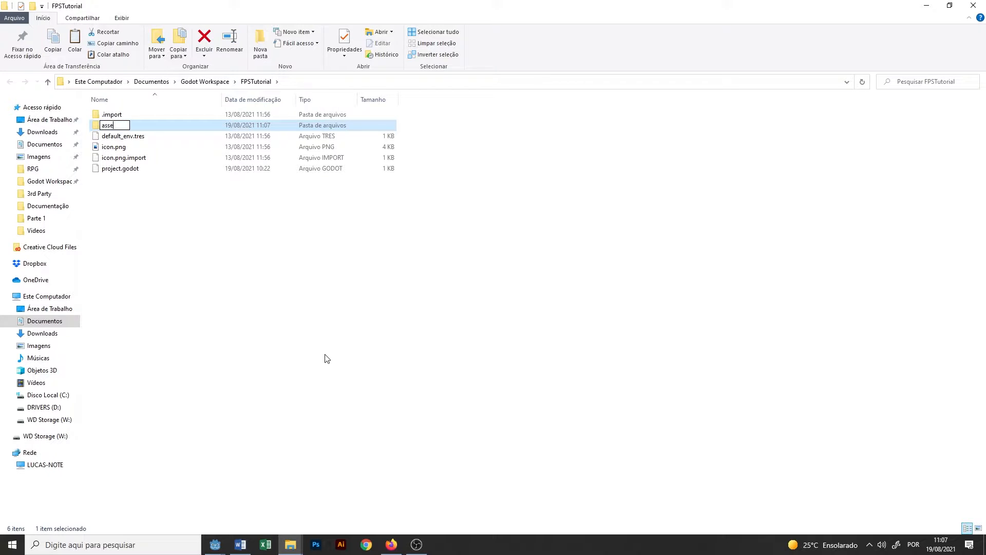
pyautogui.write('ts')
pyautogui.press('Return')
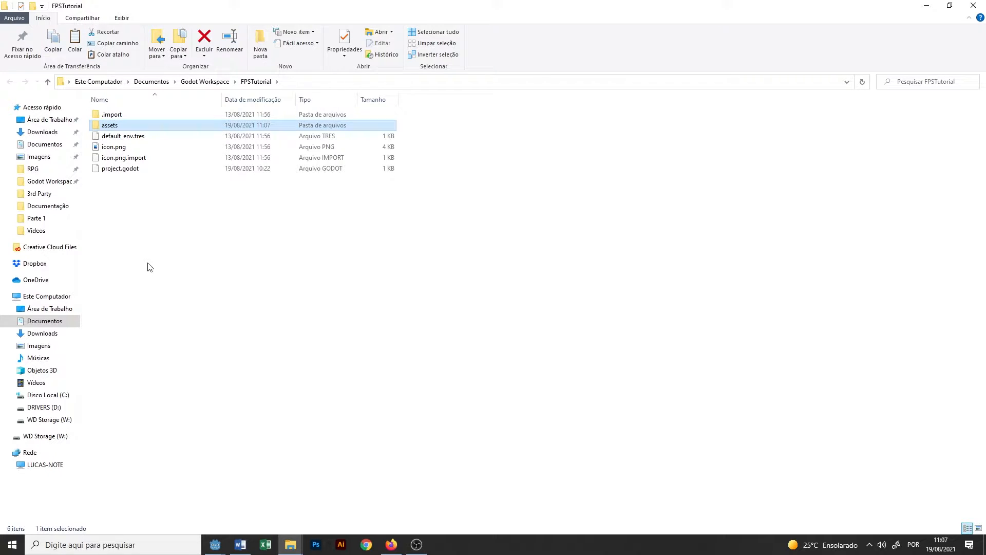
# - Create a subfolder named textures inside the assets folder
pyautogui.doubleClick(125, 126)
pyautogui.rightClick(219, 162)
pyautogui.moveTo(196, 304)
pyautogui.click(237, 302)
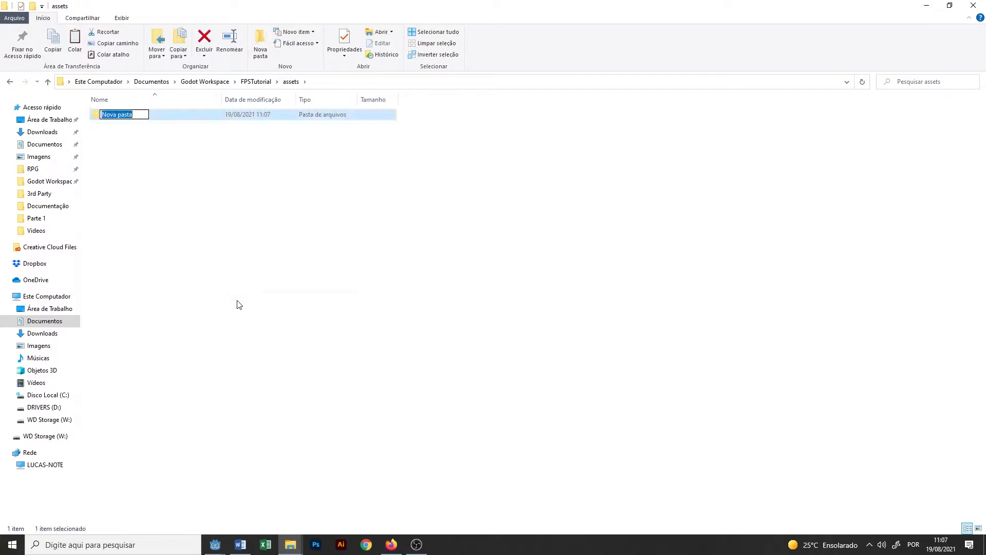
pyautogui.write('textures')
pyautogui.press('Return')
# - Paste the copied dark_grid, purple_grid and red_grid PNG files into the textures folder and display them as extra large icons
pyautogui.doubleClick(176, 121)
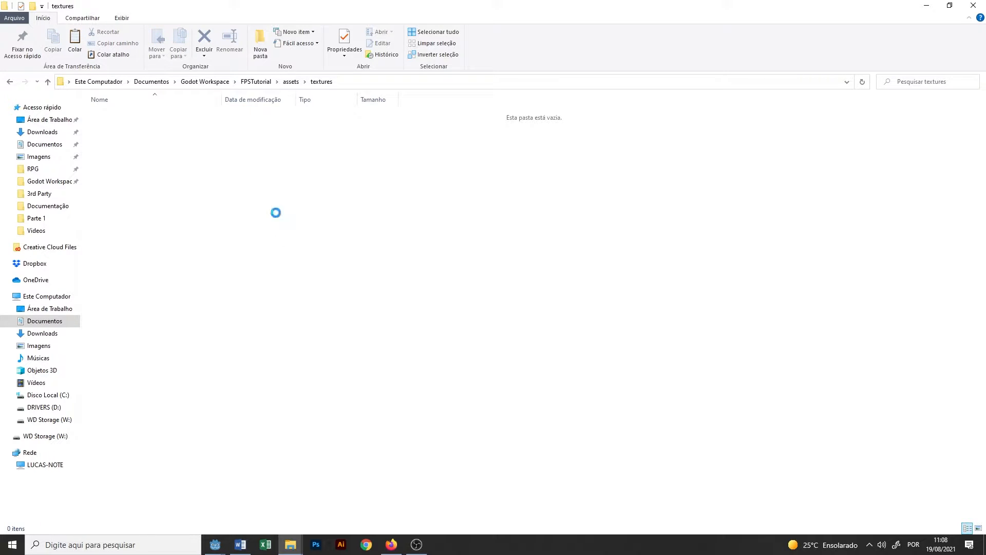
pyautogui.hotkey('ctrl', 'v')
pyautogui.rightClick(217, 193)
pyautogui.moveTo(211, 205)
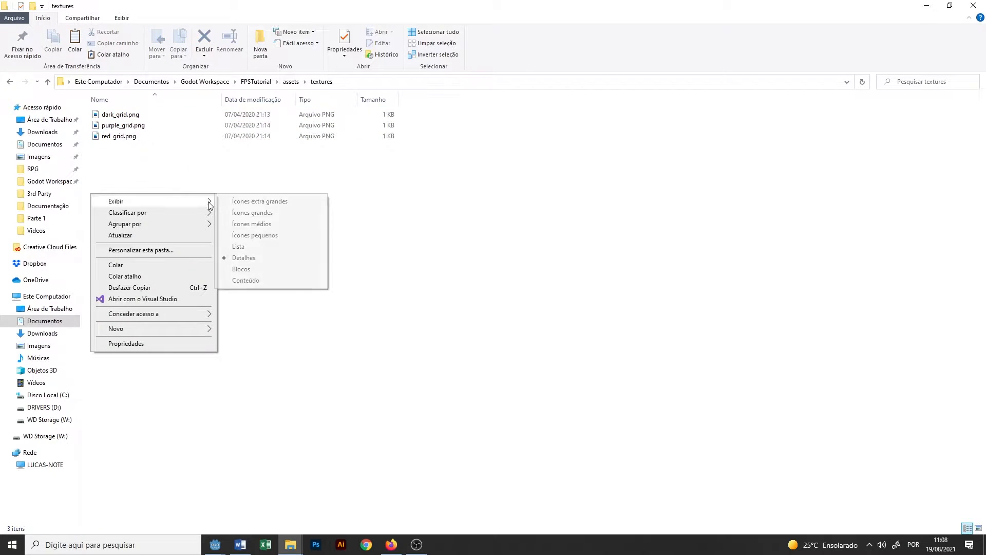
pyautogui.click(255, 201)
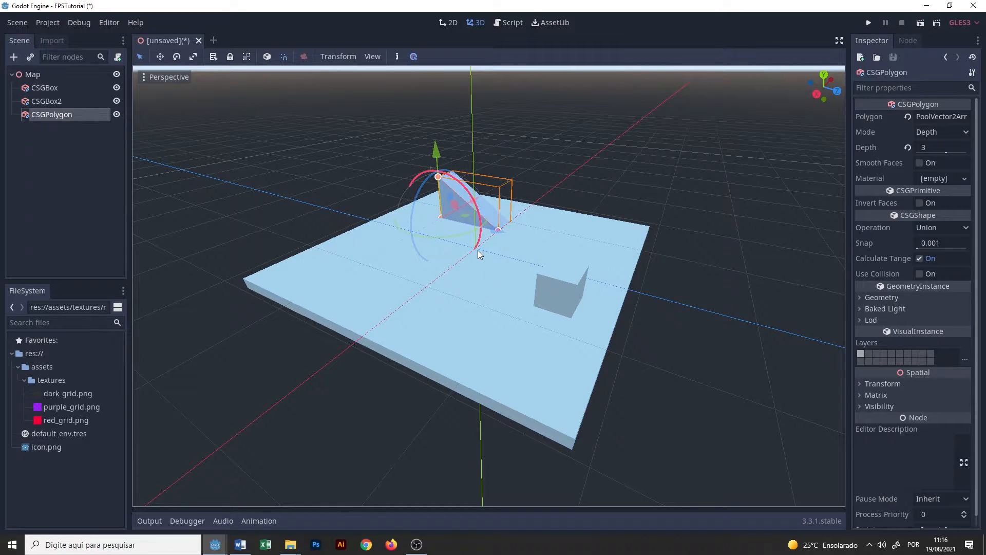
# - Back in Godot, rename the CSGPolygon node as Slope
pyautogui.click(478, 252)
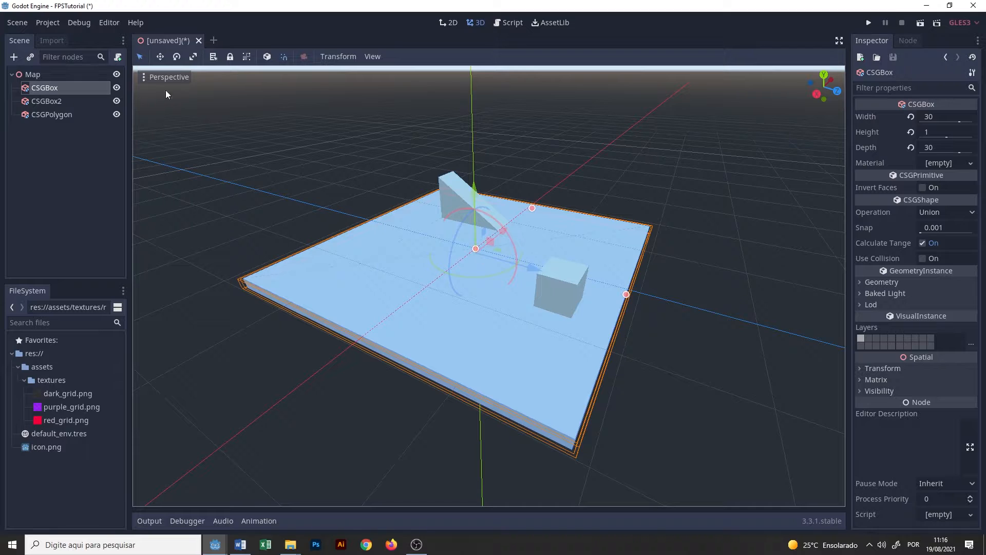
pyautogui.click(82, 100)
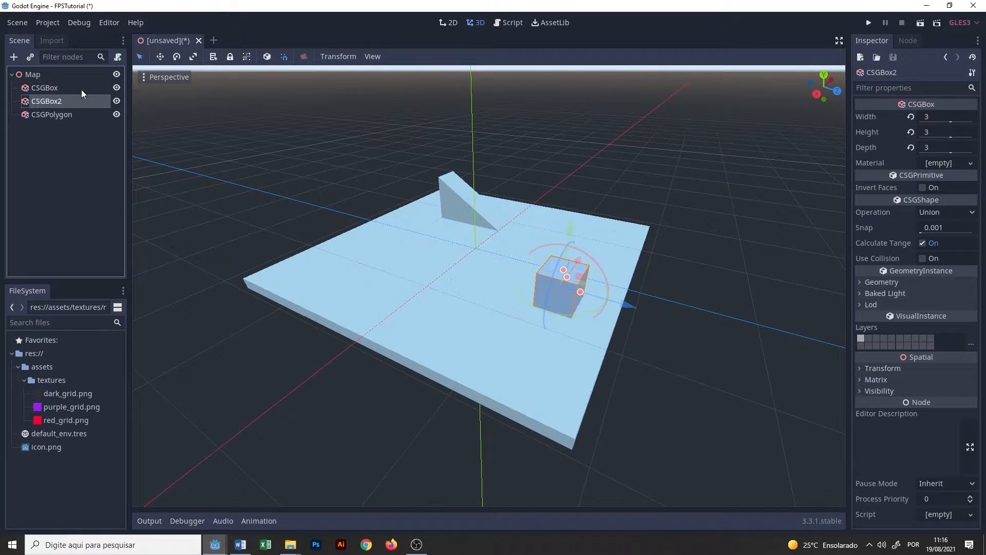
pyautogui.click(81, 89)
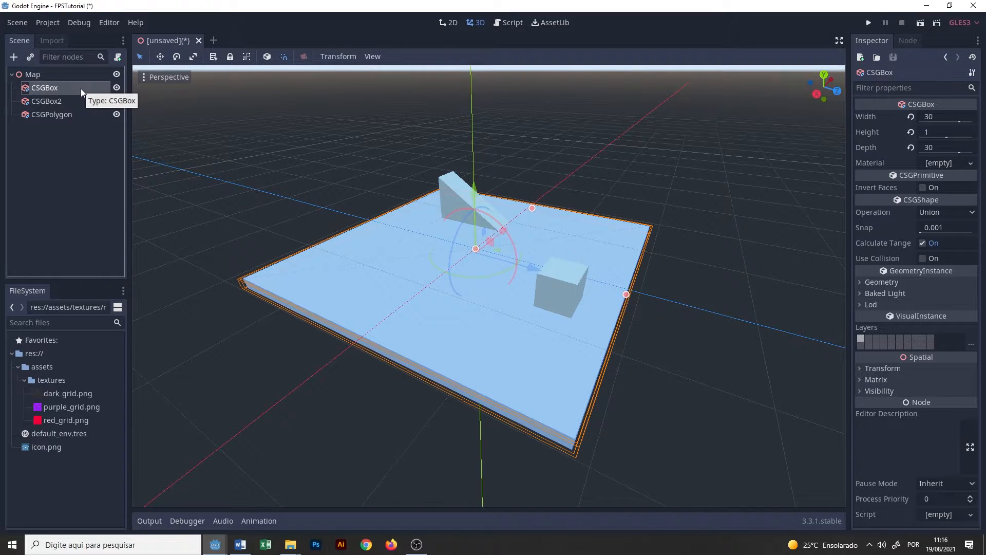
pyautogui.doubleClick(66, 115)
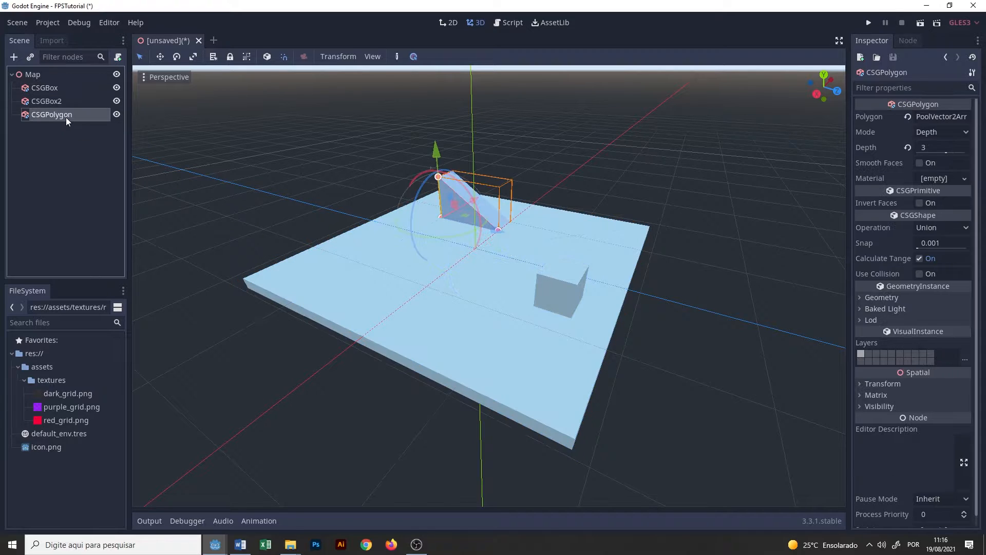
pyautogui.write('Slope')
pyautogui.press('Return')
# - Rename the CSGBox2 node as Box
pyautogui.click(79, 100)
pyautogui.rightClick(79, 100)
pyautogui.click(108, 214)
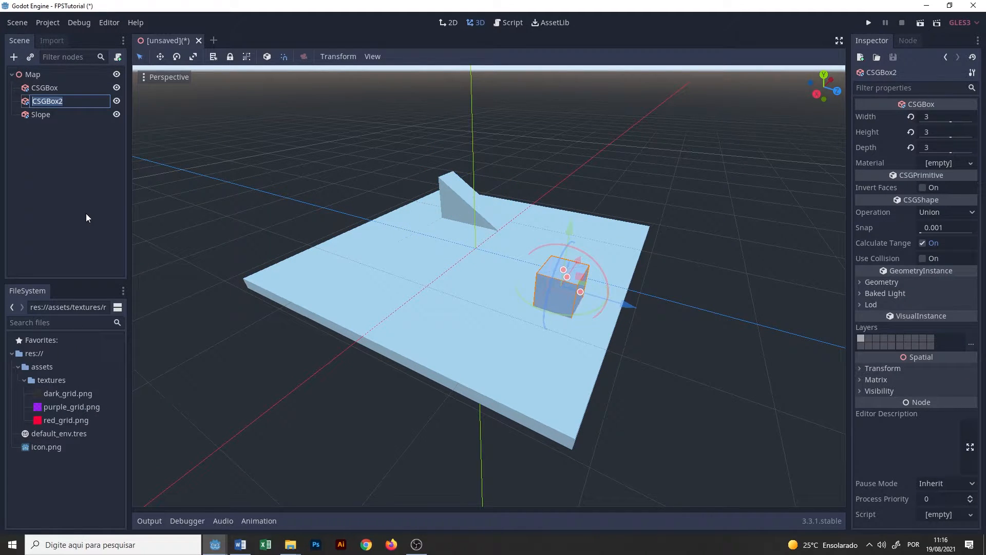
pyautogui.write('Box')
pyautogui.press('Return')
# - Rename the CSGBox floor node as Ground
pyautogui.click(94, 87)
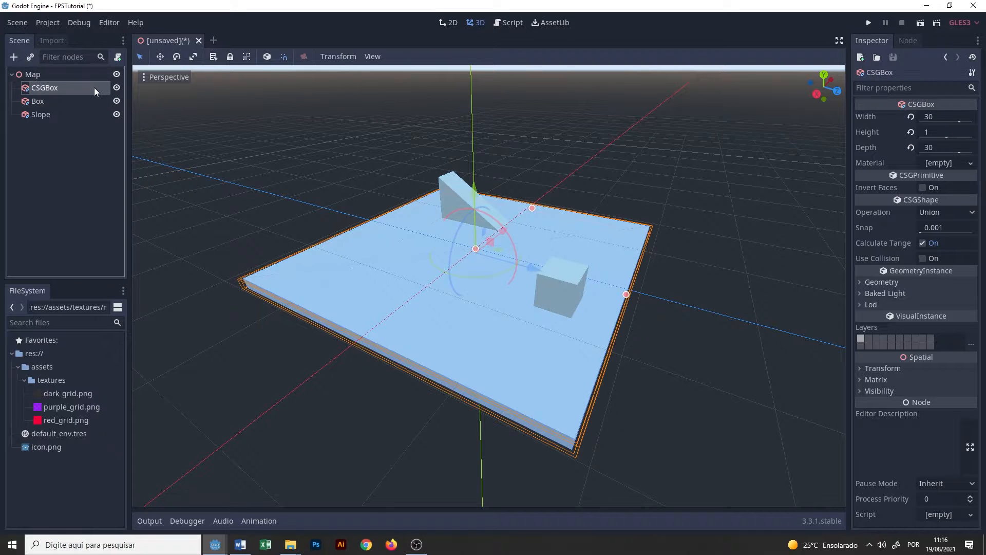
pyautogui.press('F2')
pyautogui.write('Ground')
pyautogui.press('Return')
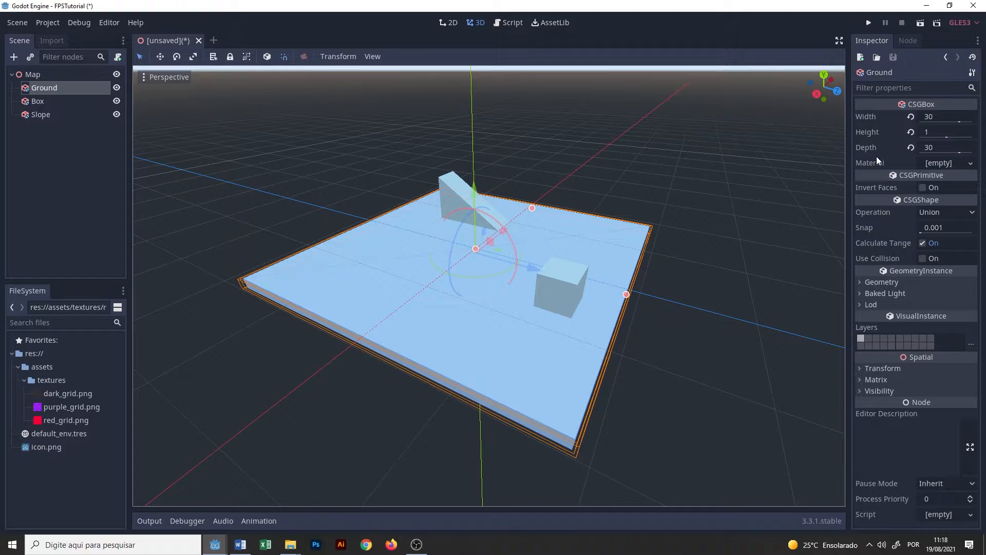
# - Give the Ground node a new SpatialMaterial with dark_grid.png as its albedo texture
pyautogui.click(952, 164)
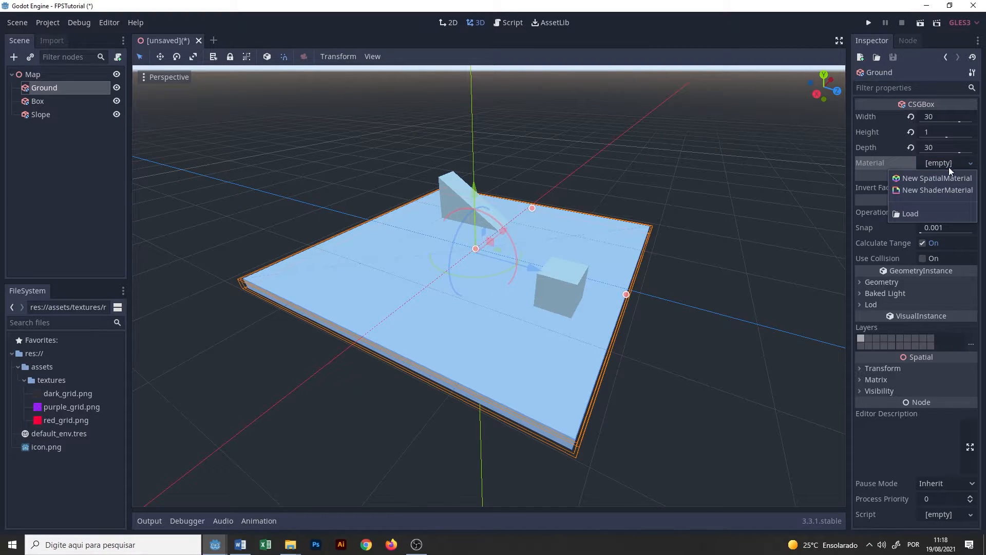
pyautogui.click(948, 178)
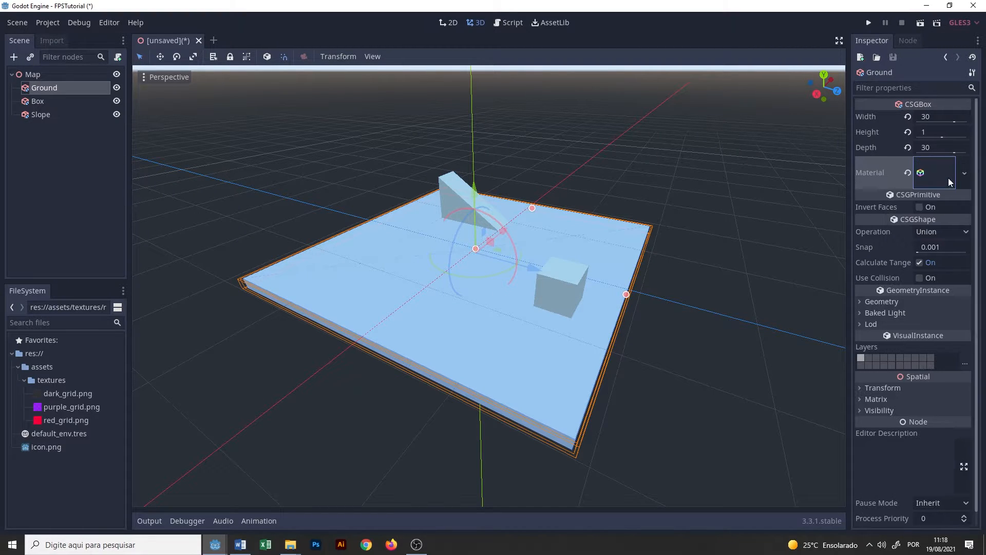
pyautogui.click(941, 173)
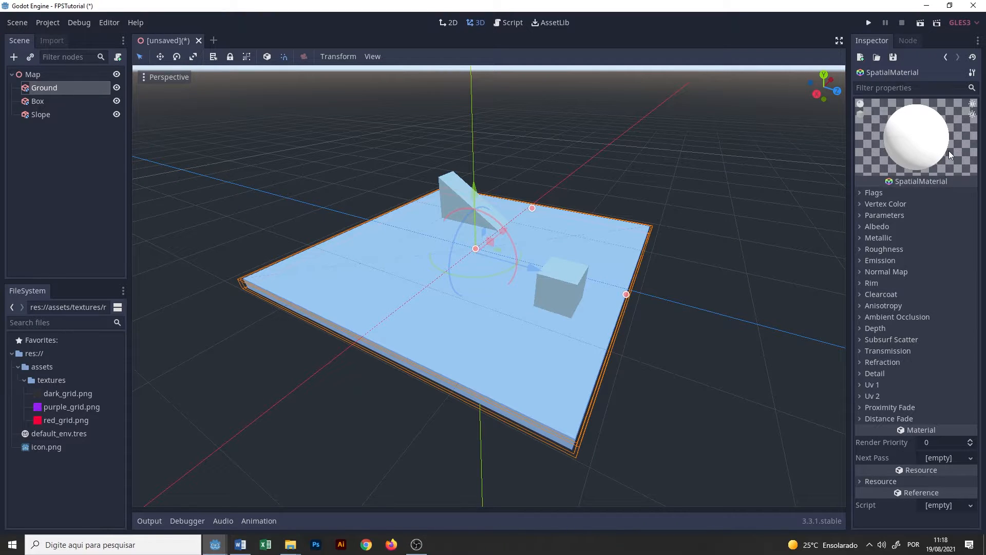
pyautogui.click(874, 226)
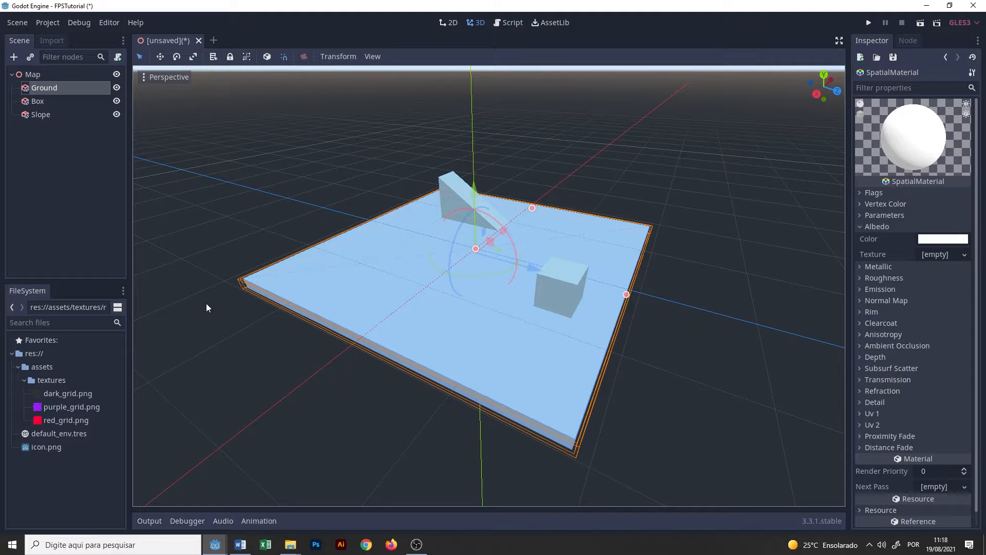
pyautogui.moveTo(79, 392); pyautogui.dragTo(934, 256)
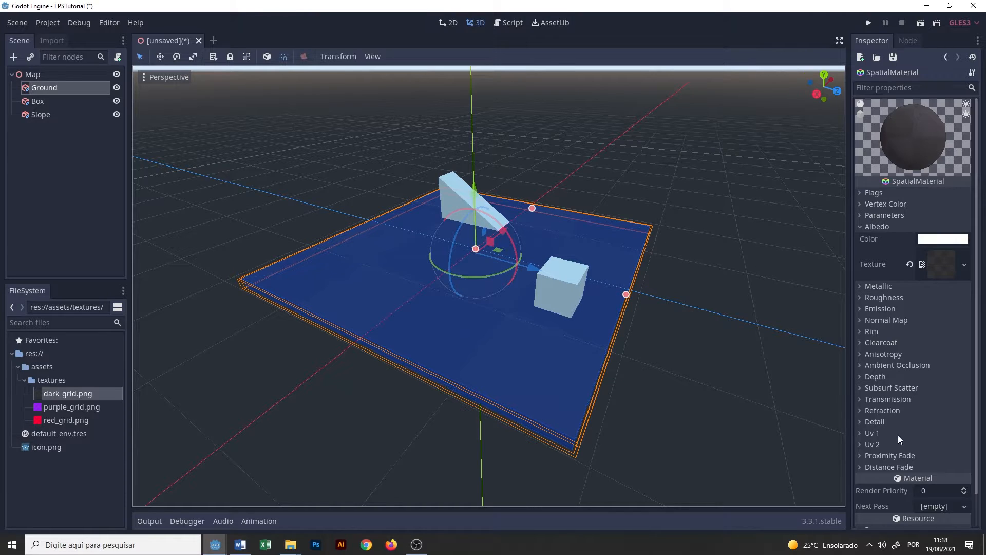
# - Enable triplanar mapping in the Ground material's Uv 1 and set its scale to 0.5 on x, y and z
pyautogui.click(870, 435)
pyautogui.scroll(-3, 869, 435)
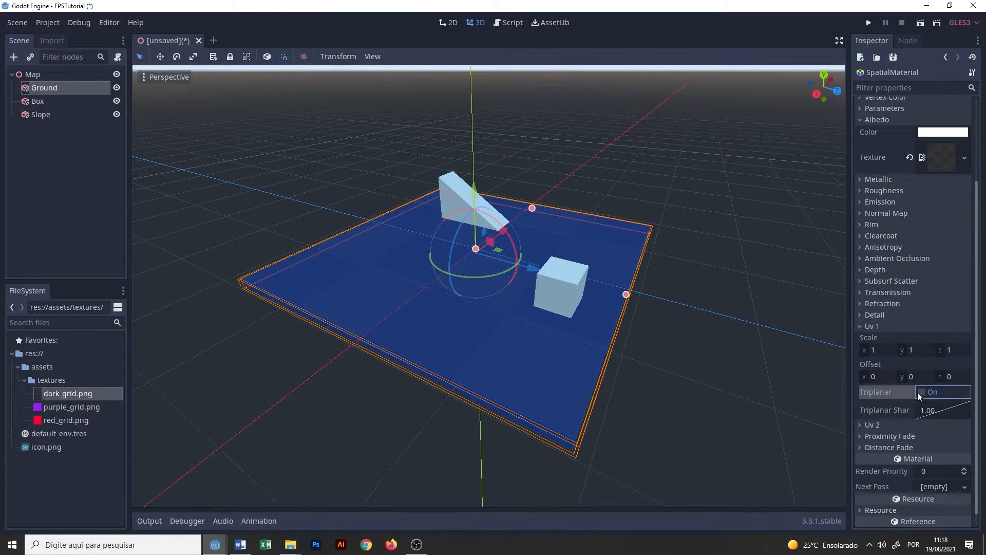
pyautogui.click(880, 350)
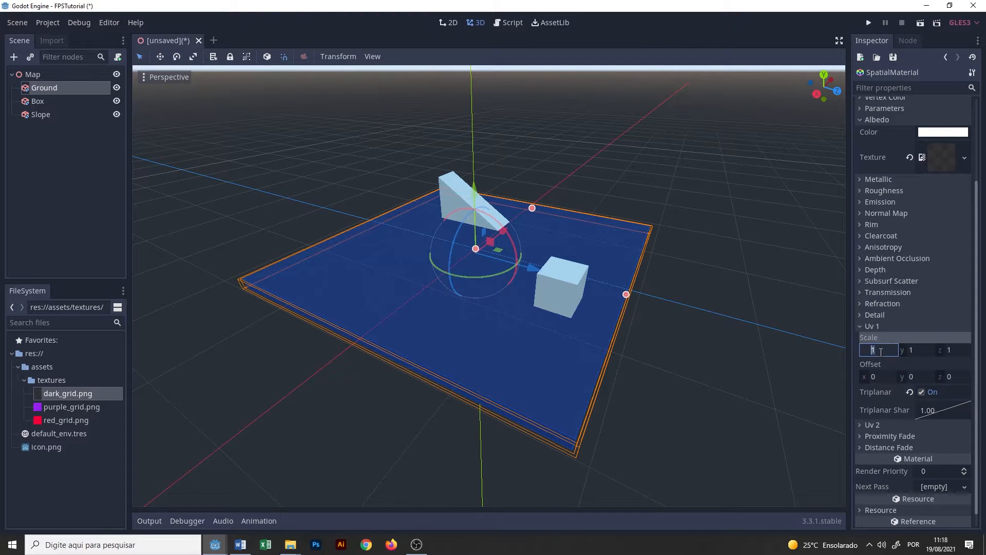
pyautogui.write('0.5')
pyautogui.press('Tab')
pyautogui.write('0.5')
pyautogui.press('Tab')
pyautogui.write('0.5')
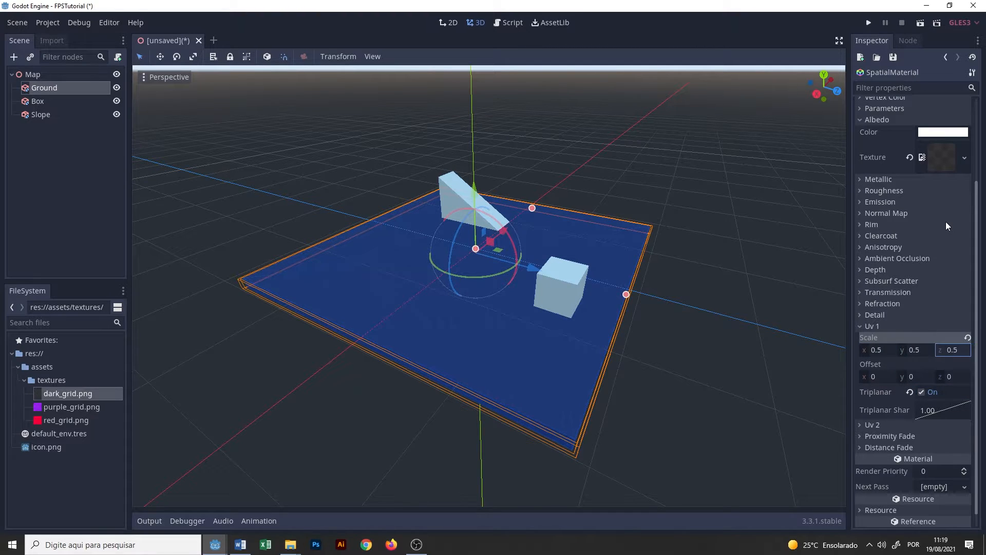
pyautogui.press('Return')
pyautogui.click(590, 140)
# - Give the Box node a new SpatialMaterial with purple_grid.png as its albedo texture
pyautogui.click(53, 100)
pyautogui.click(941, 163)
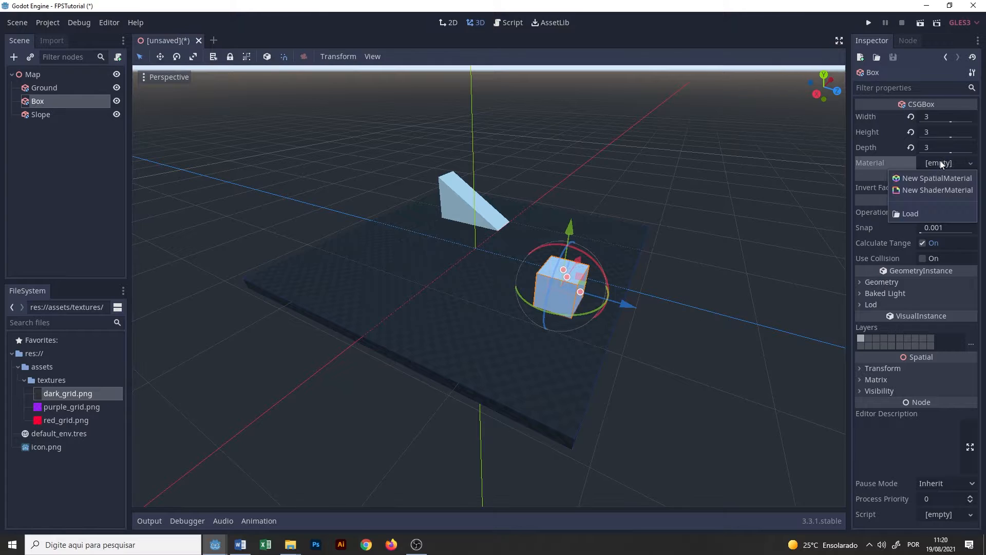
pyautogui.click(938, 177)
pyautogui.click(940, 171)
pyautogui.click(877, 226)
pyautogui.moveTo(71, 406); pyautogui.dragTo(940, 264)
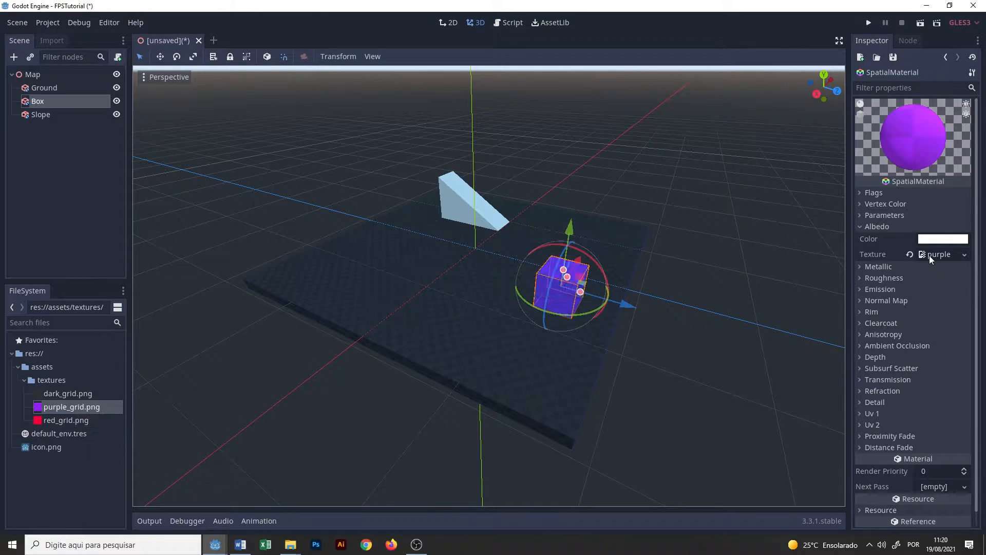
# - Set the Uv 1 scale of the Box material to 0.5 on x, y and z
pyautogui.scroll(-2, 907, 339)
pyautogui.click(879, 398)
pyautogui.click(879, 370)
pyautogui.write('0.5')
pyautogui.press('Tab')
pyautogui.write('0.5')
pyautogui.press('Tab')
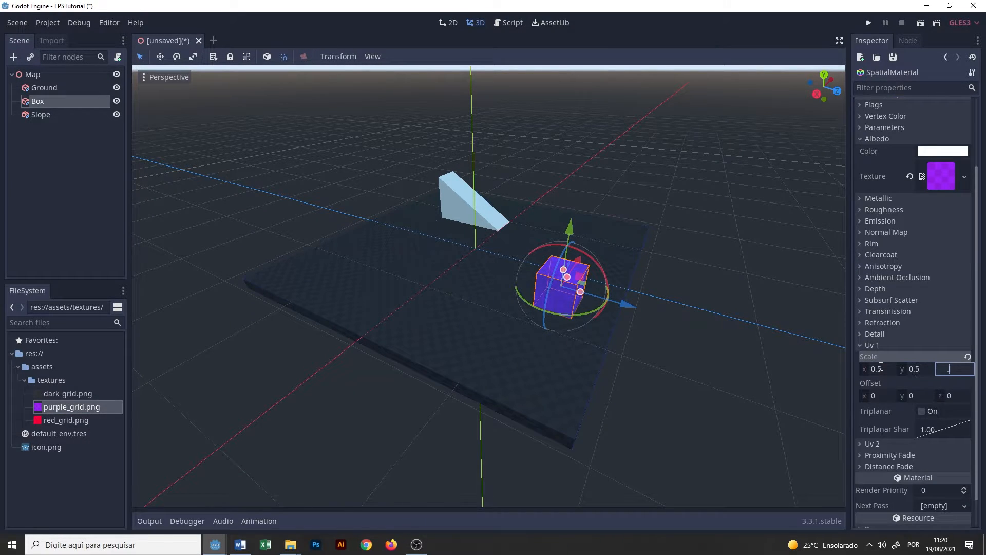
pyautogui.write('0.5')
# - Give the Slope node a new SpatialMaterial with red_grid.png as its albedo texture
pyautogui.click(452, 184)
pyautogui.click(931, 176)
pyautogui.click(935, 190)
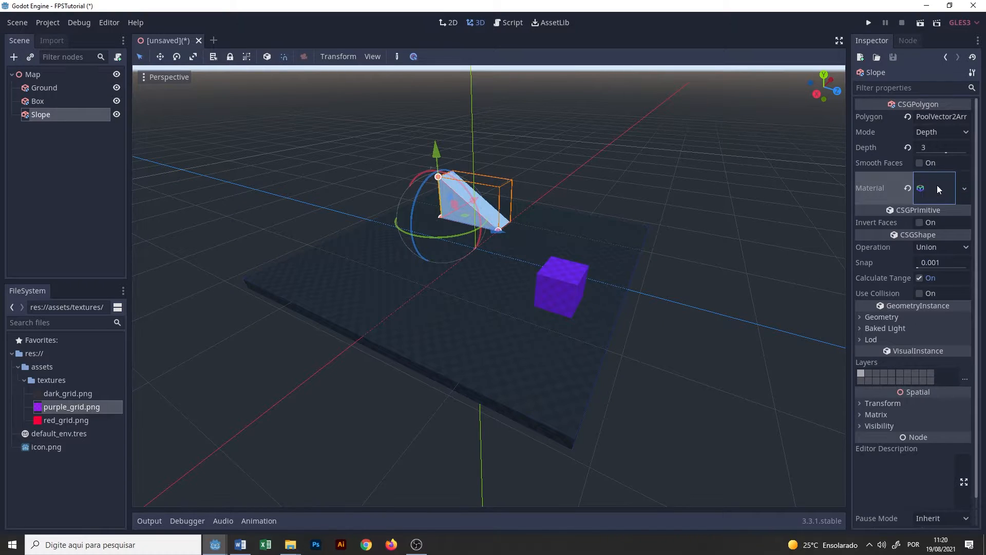
pyautogui.click(937, 185)
pyautogui.click(882, 226)
pyautogui.moveTo(66, 420); pyautogui.dragTo(925, 252)
# - Set the Slope material's Uv 1 scale to 0.5 on x, y and z, enable triplanar mapping, and deselect the node
pyautogui.scroll(-1, 926, 419)
pyautogui.click(879, 399)
pyautogui.click(879, 422)
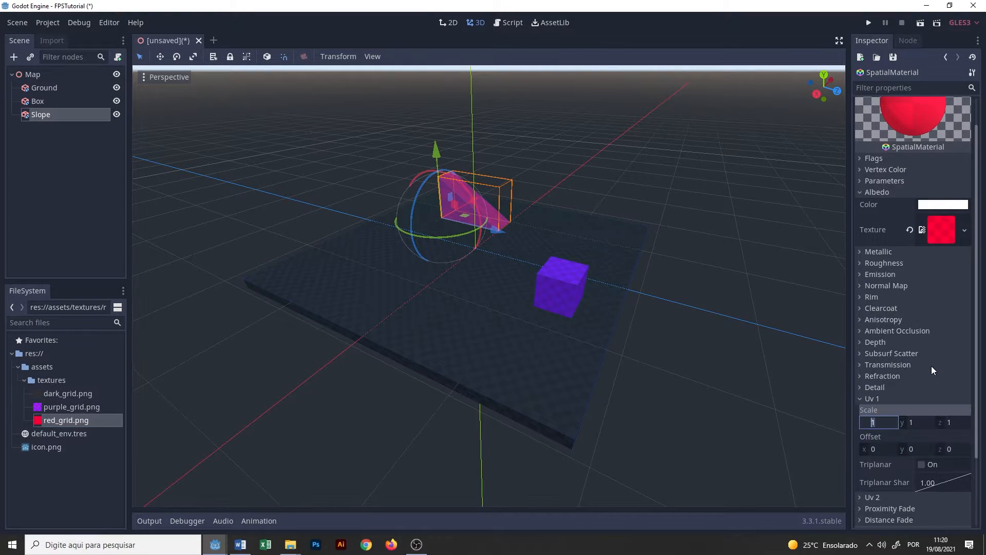
pyautogui.write('0.5')
pyautogui.press('Tab')
pyautogui.write('0.5')
pyautogui.press('Tab')
pyautogui.write('0.5')
pyautogui.click(922, 464)
pyautogui.click(879, 192)
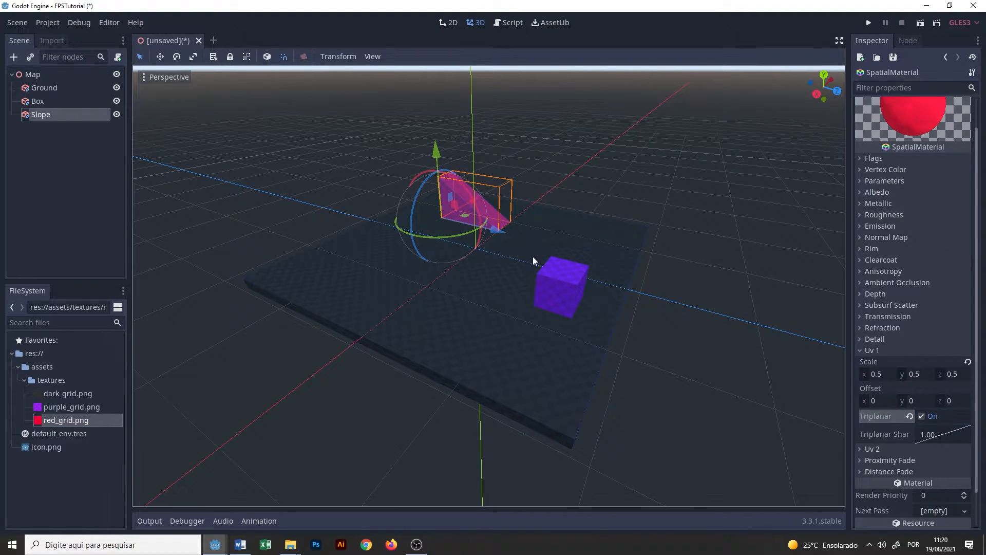
pyautogui.scroll(2, 554, 220)
pyautogui.moveTo(553, 221); pyautogui.dragTo(469, 161, button='middle')
pyautogui.click(383, 155)
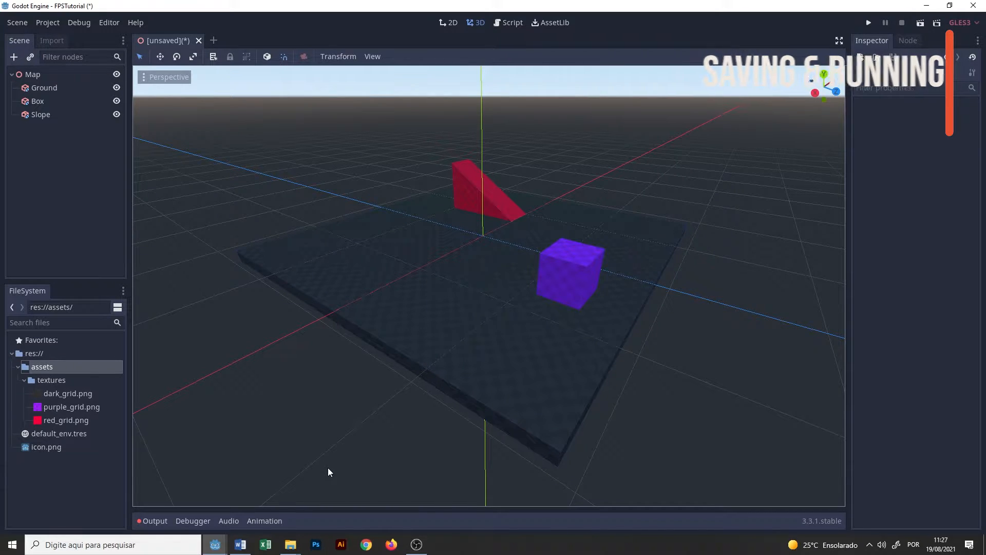
# - Start saving the scene and create a folder named maps in the project root for it
pyautogui.click(23, 24)
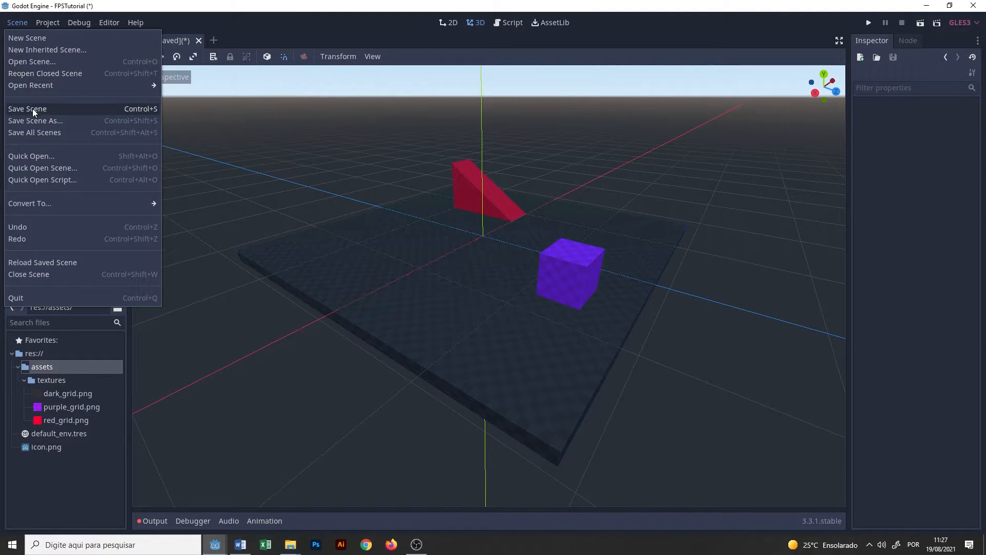
pyautogui.click(131, 110)
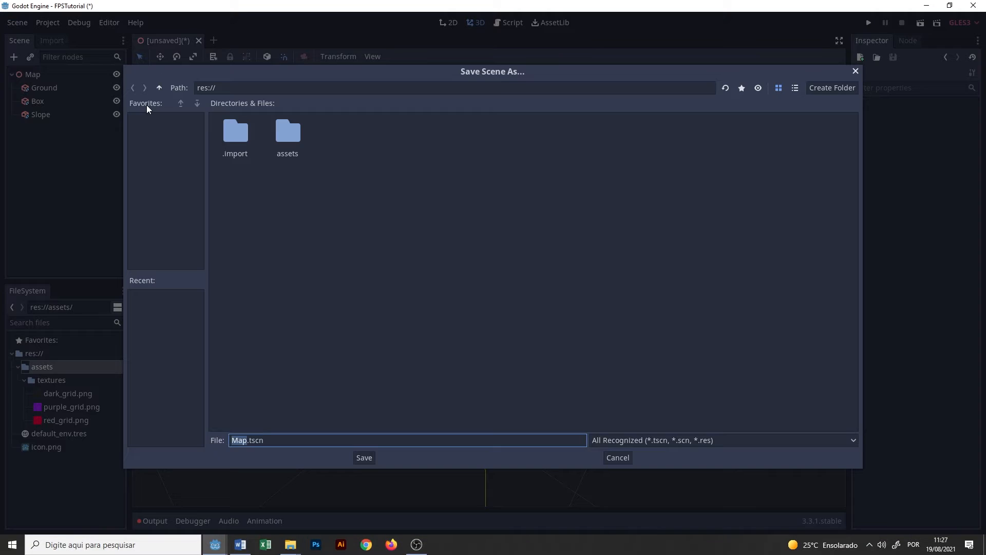
pyautogui.rightClick(370, 155)
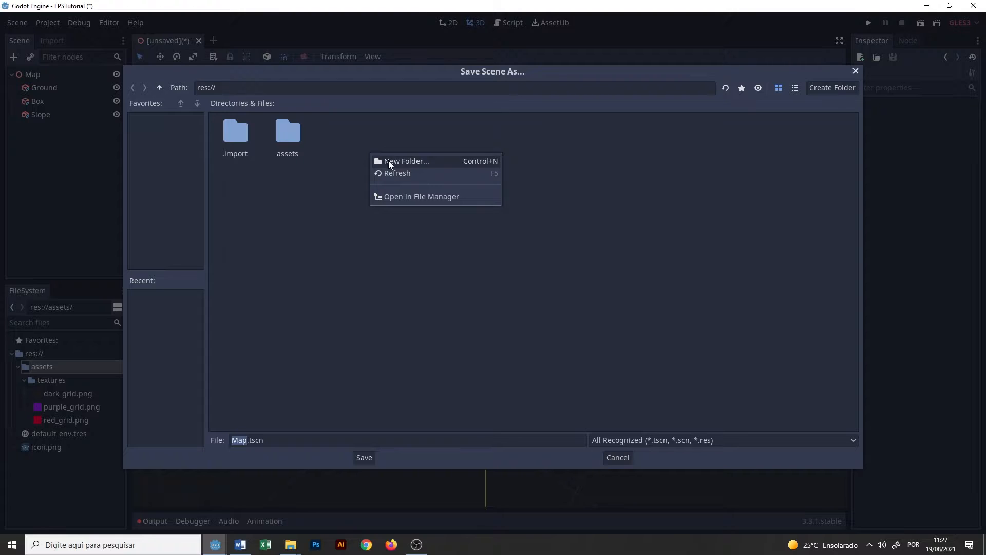
pyautogui.click(389, 162)
pyautogui.write('maps')
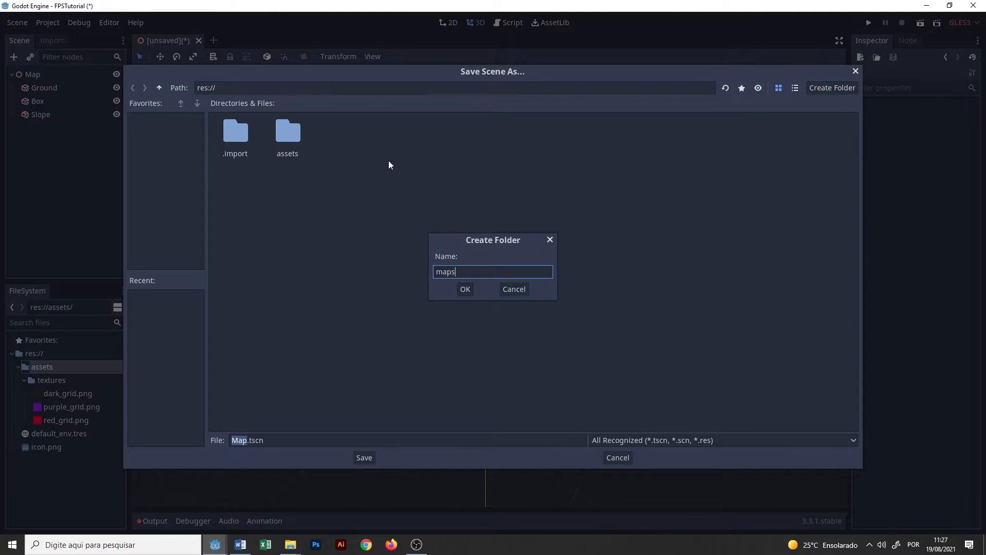
pyautogui.press('Return')
# - Save the scene as map.tscn, with a lowercase m, in the maps folder
pyautogui.press('Left')
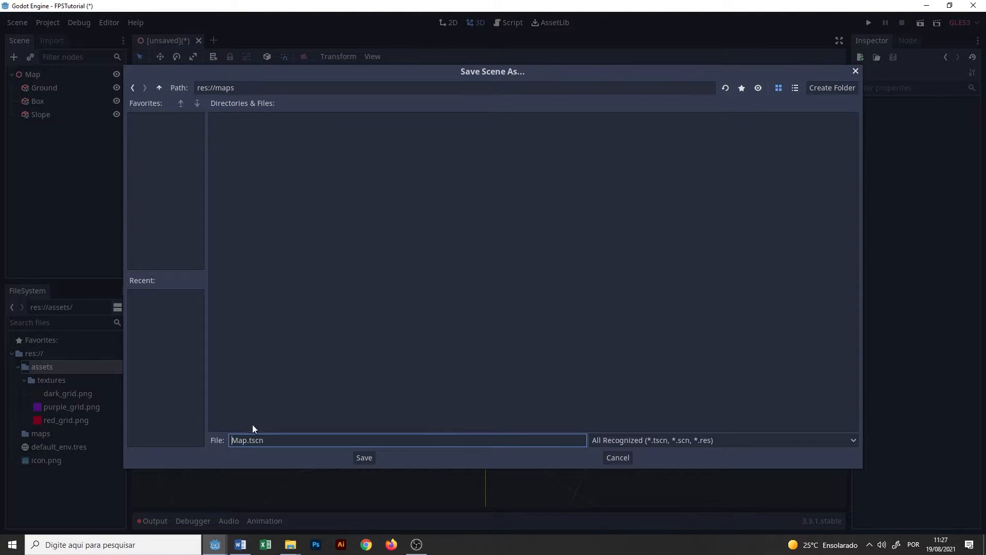
pyautogui.press('Delete')
pyautogui.write('m')
pyautogui.click(371, 457)
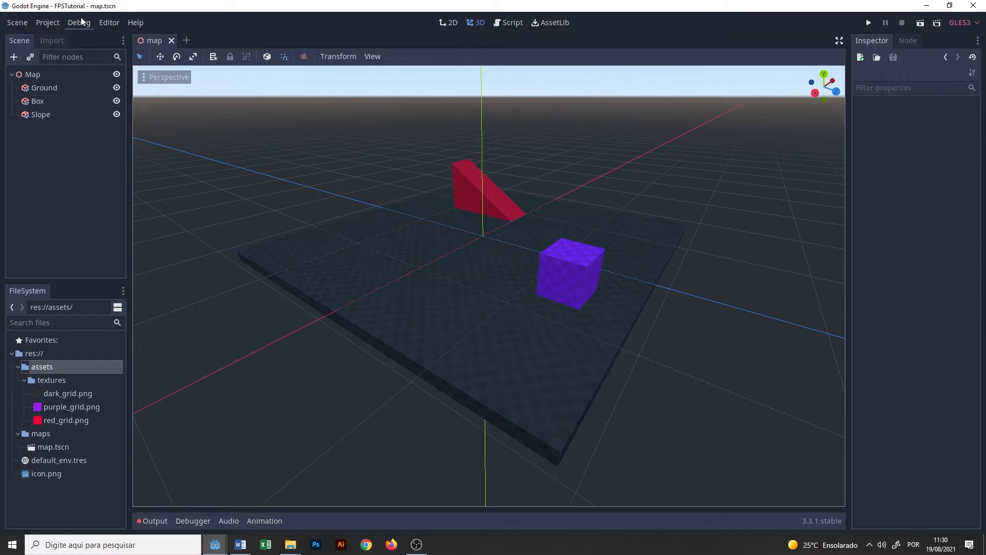
# - In the project's display window settings, set the width to 1920 and the height to 1080
pyautogui.click(51, 23)
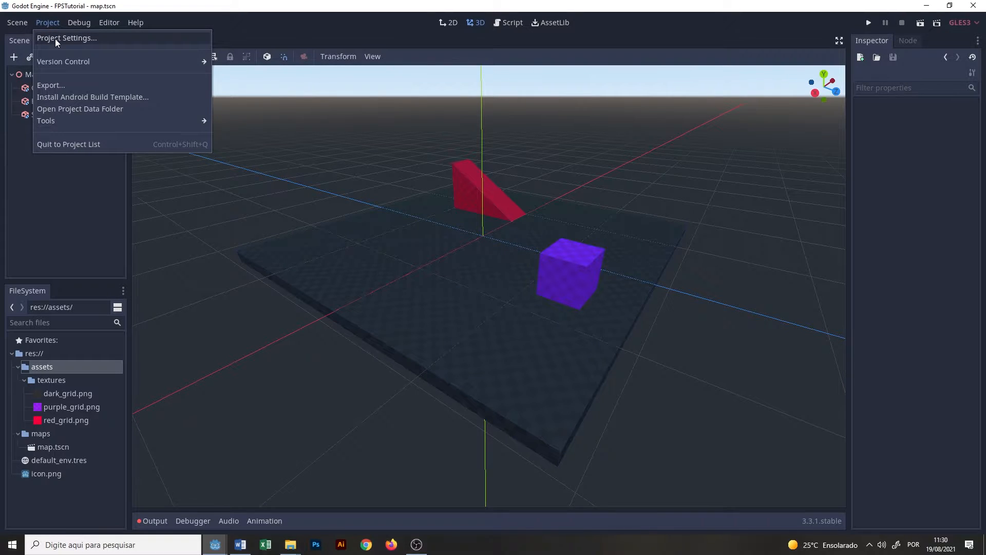
pyautogui.click(55, 39)
pyautogui.scroll(-10, 328, 162)
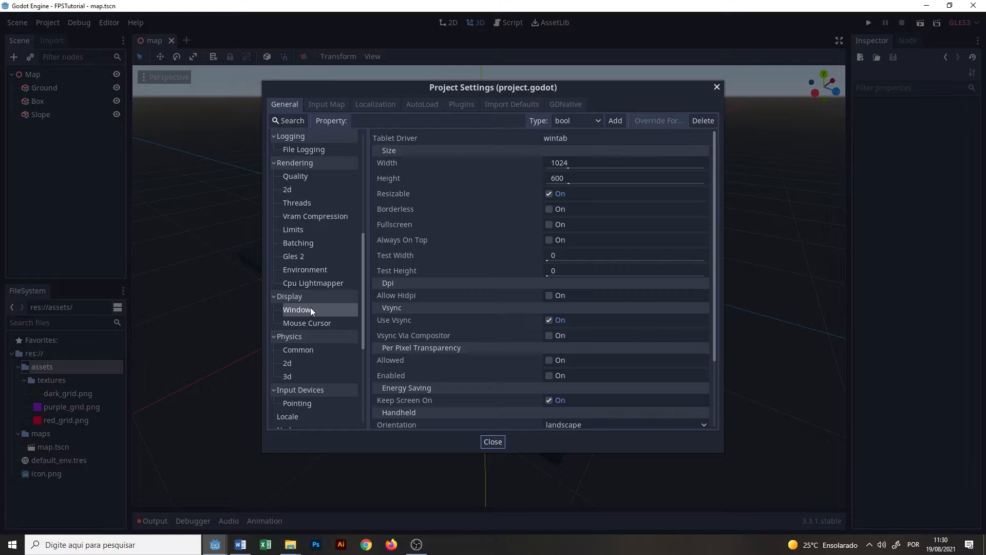
pyautogui.click(309, 309)
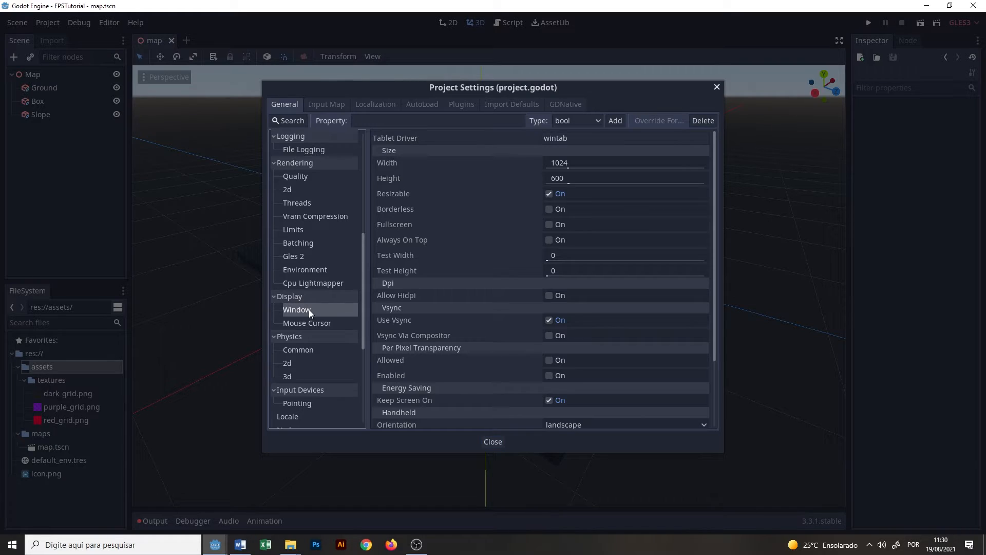
pyautogui.click(556, 164)
pyautogui.write('1920')
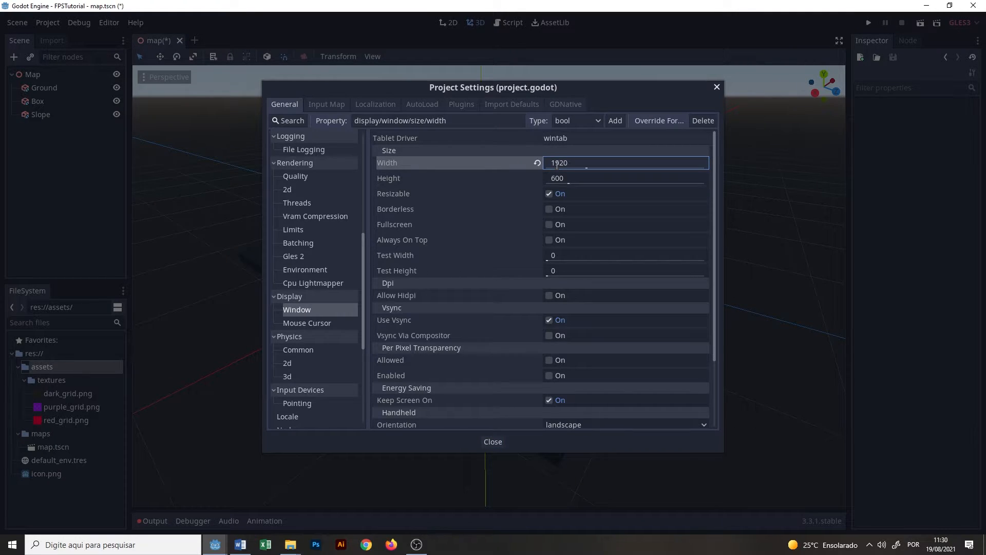
pyautogui.click(658, 176)
pyautogui.write('1080')
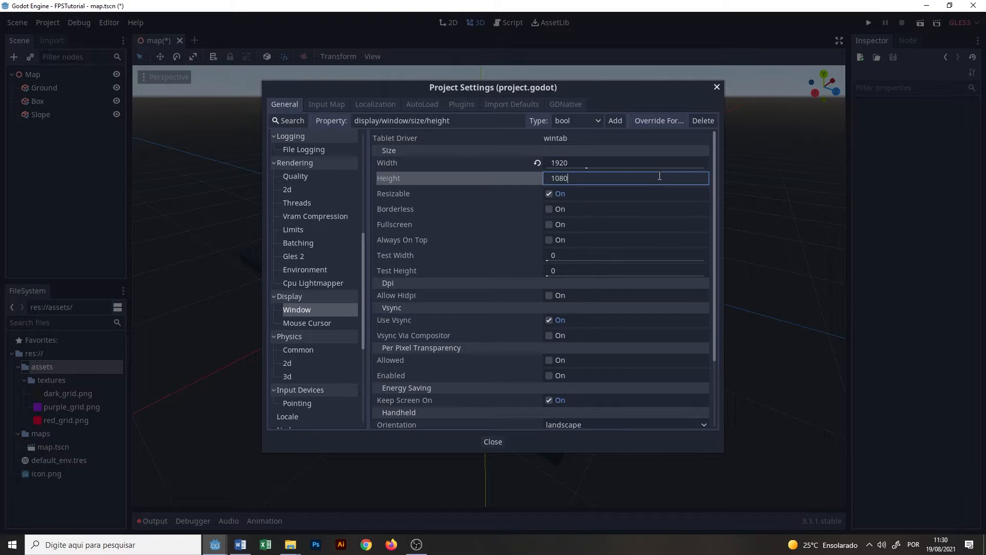
pyautogui.press('Return')
# - Set the window's test width to 1920/1.5 and test height to 1080/1.5, then close the project settings
pyautogui.click(590, 257)
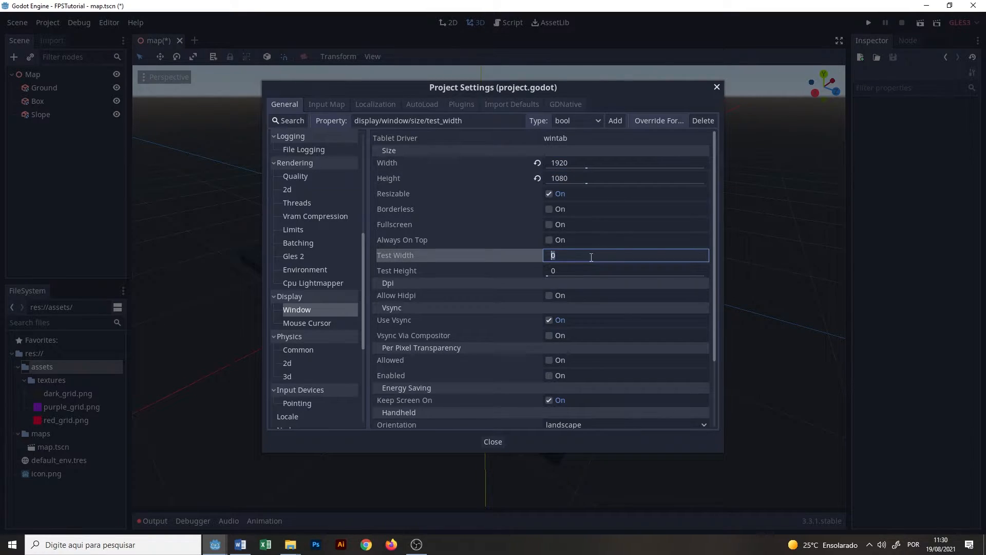
pyautogui.write('1920/1.5')
pyautogui.press('Return')
pyautogui.click(614, 275)
pyautogui.write('1080')
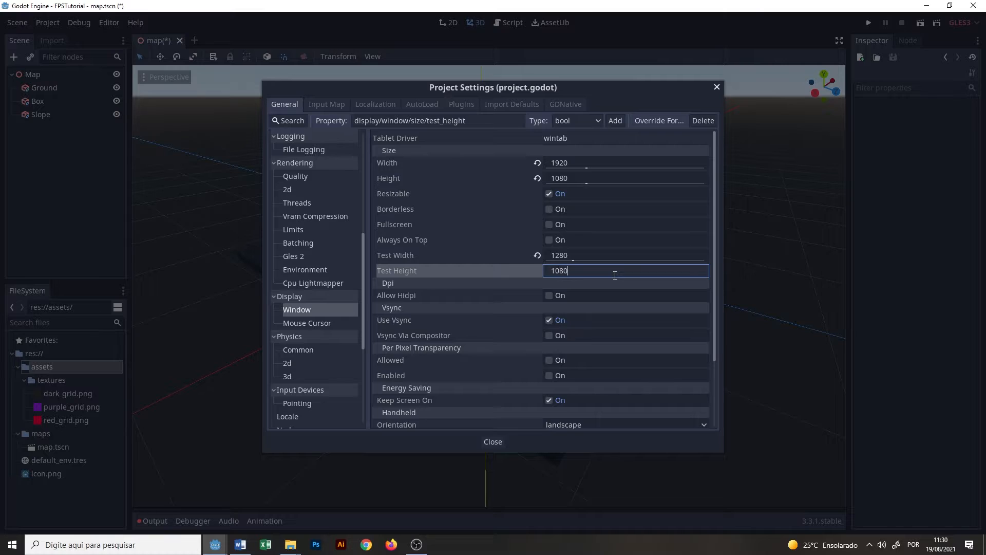
pyautogui.write('/1.5')
pyautogui.press('Return')
pyautogui.click(492, 442)
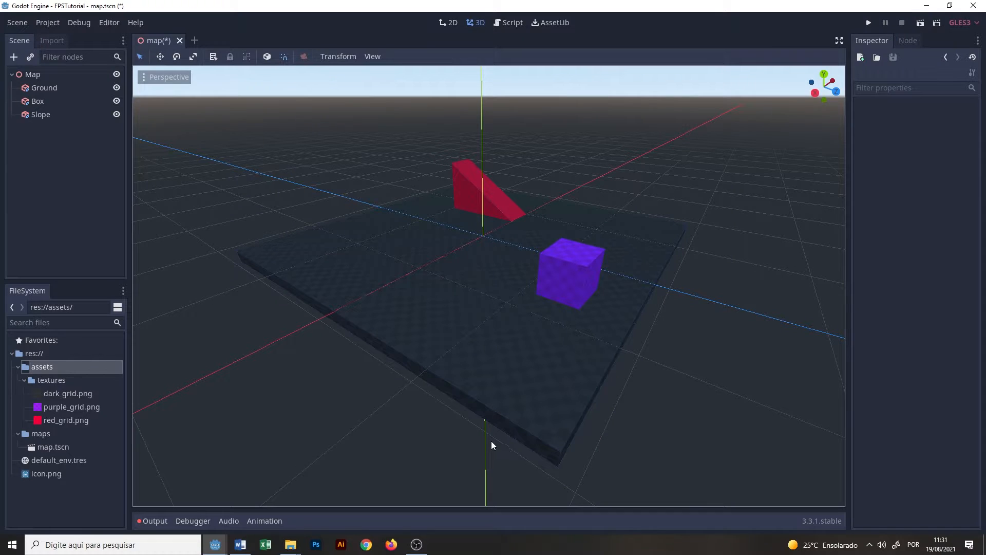
# - Run the project with map.tscn chosen as the main scene, then close the debug window
pyautogui.click(869, 22)
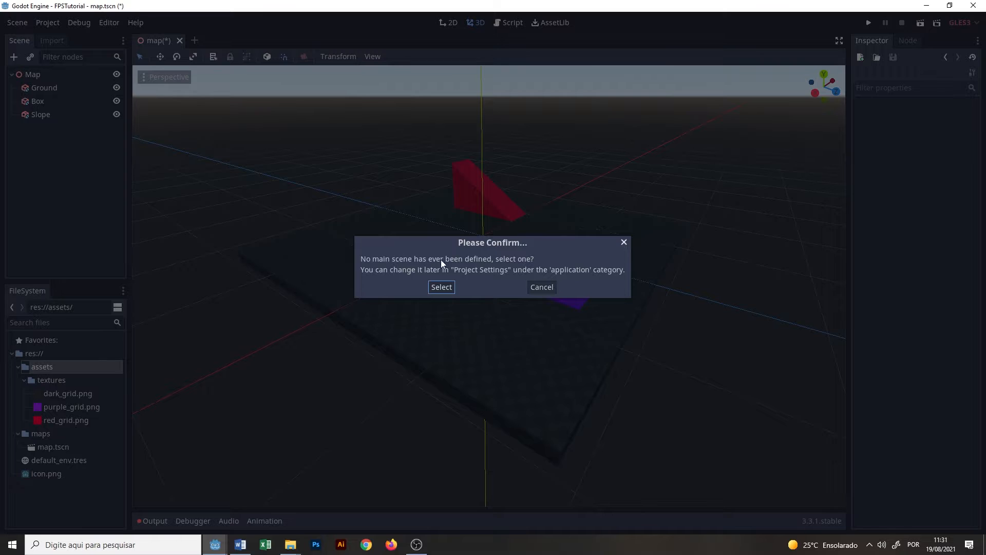
pyautogui.click(438, 291)
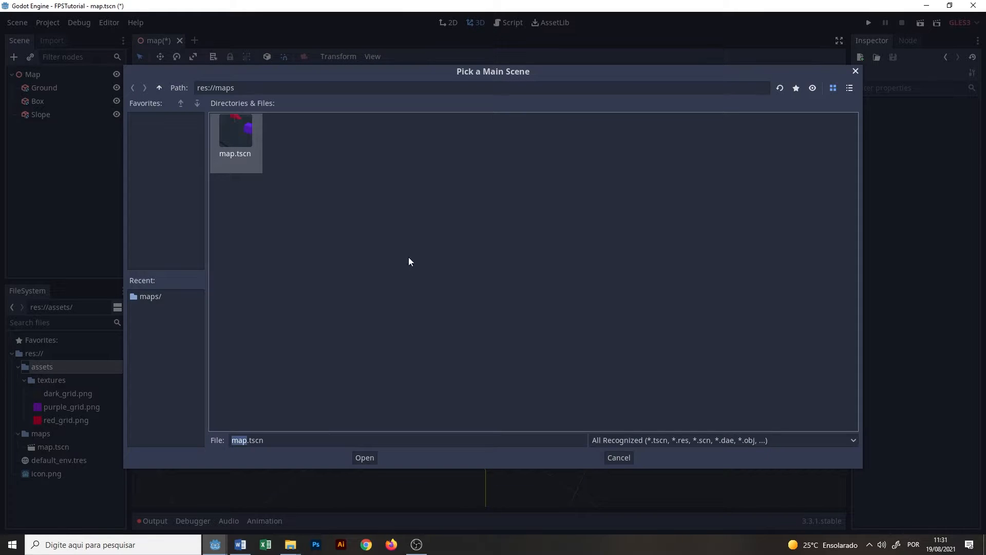
pyautogui.click(370, 458)
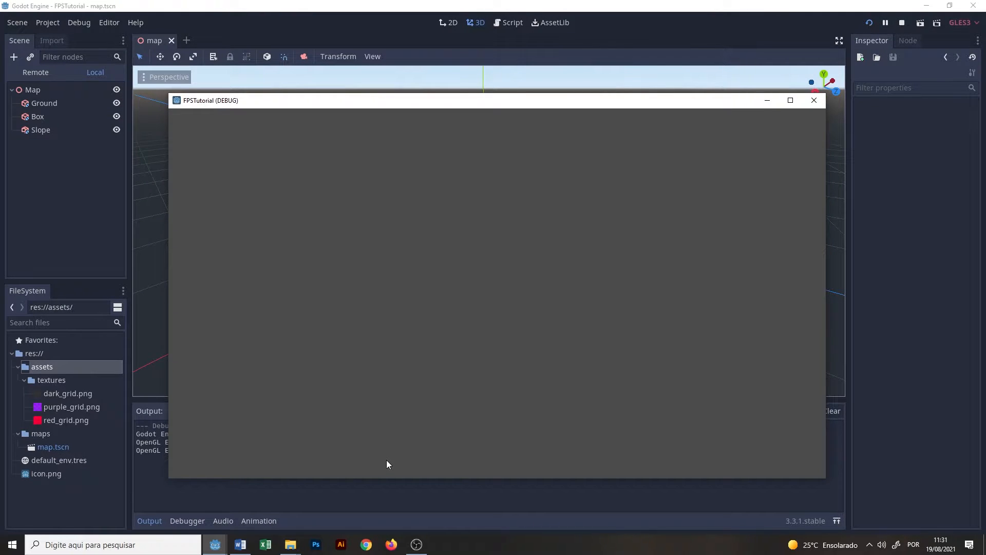
pyautogui.click(819, 104)
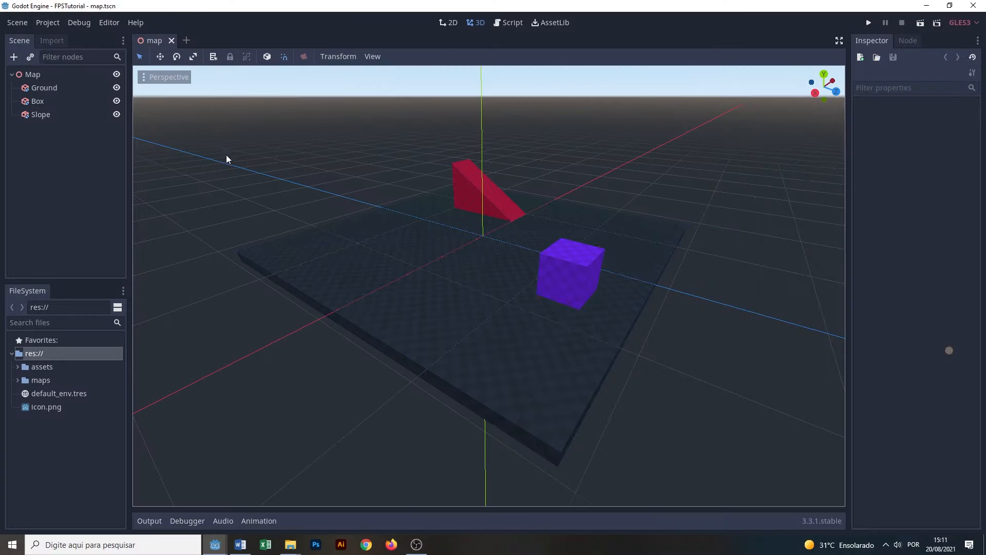
# - Create a new scene with a KinematicBody as its root node
pyautogui.click(21, 22)
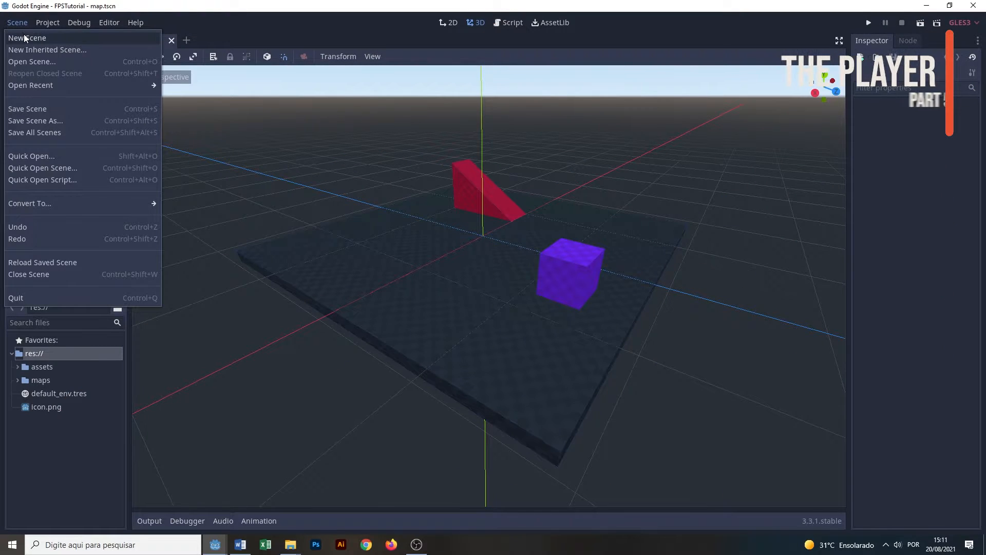
pyautogui.click(24, 34)
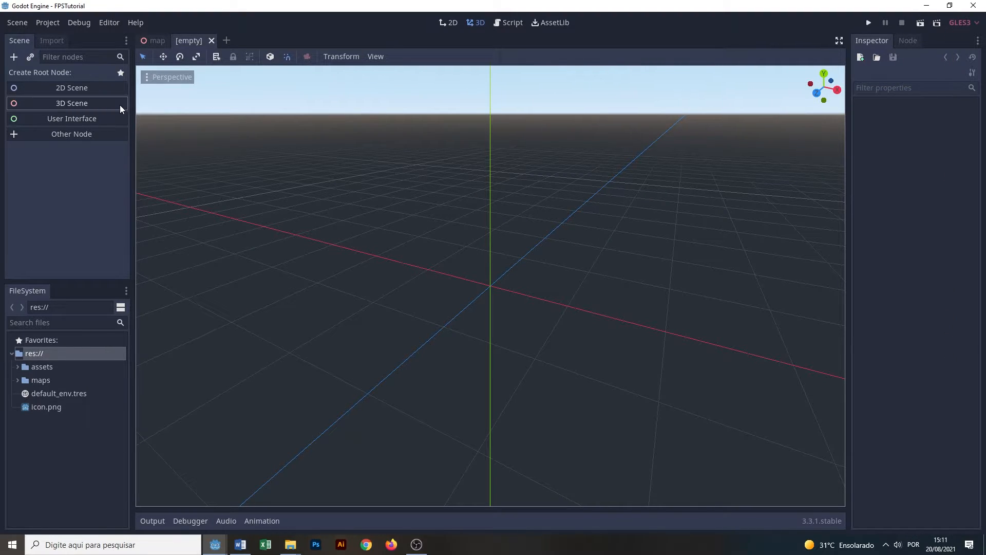
pyautogui.click(118, 135)
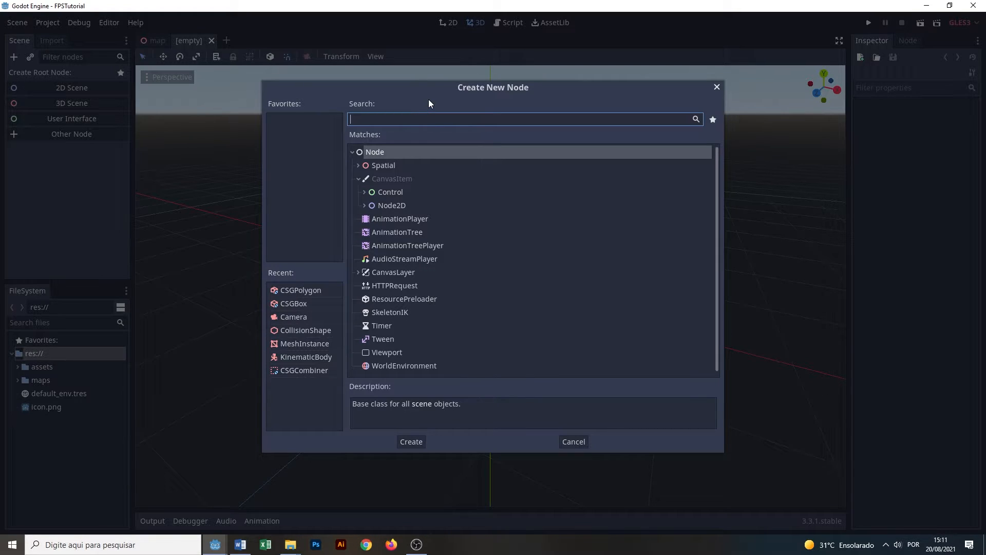
pyautogui.write('body')
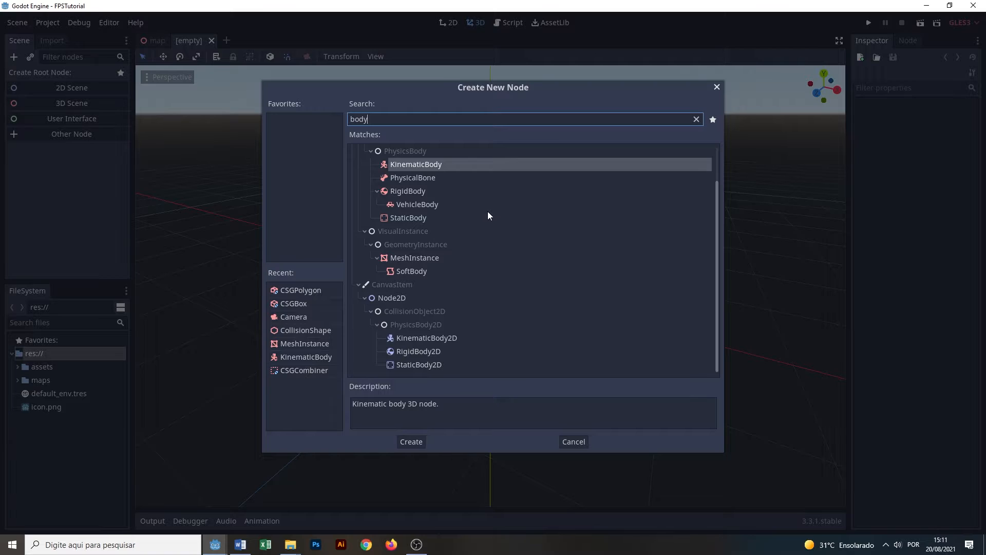
pyautogui.click(451, 164)
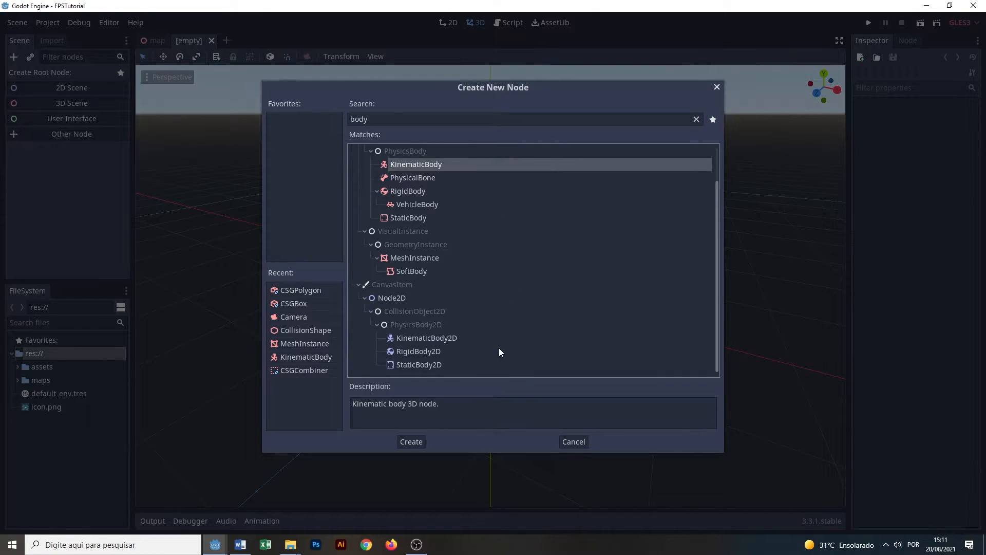
pyautogui.click(411, 442)
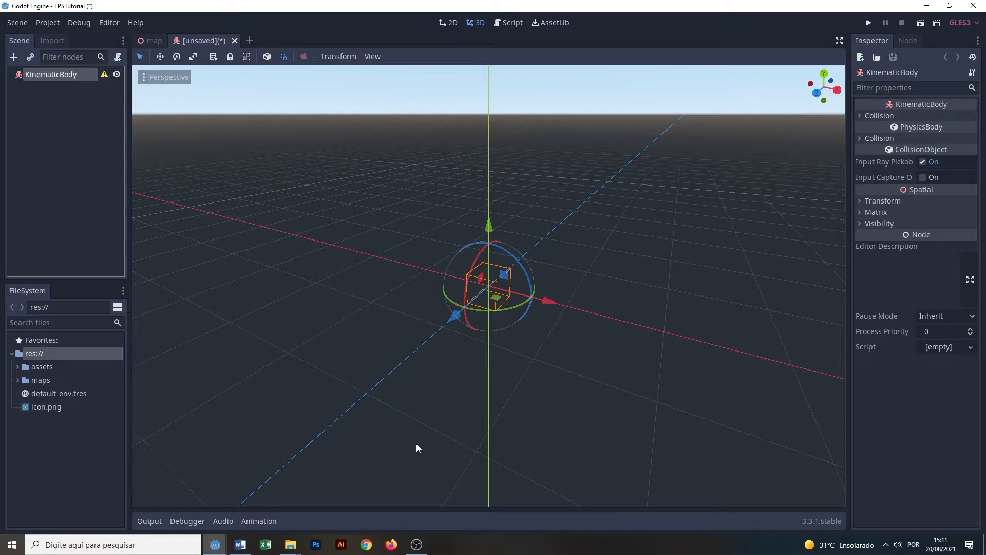
# - Rename the KinematicBody root node to Player
pyautogui.doubleClick(84, 74)
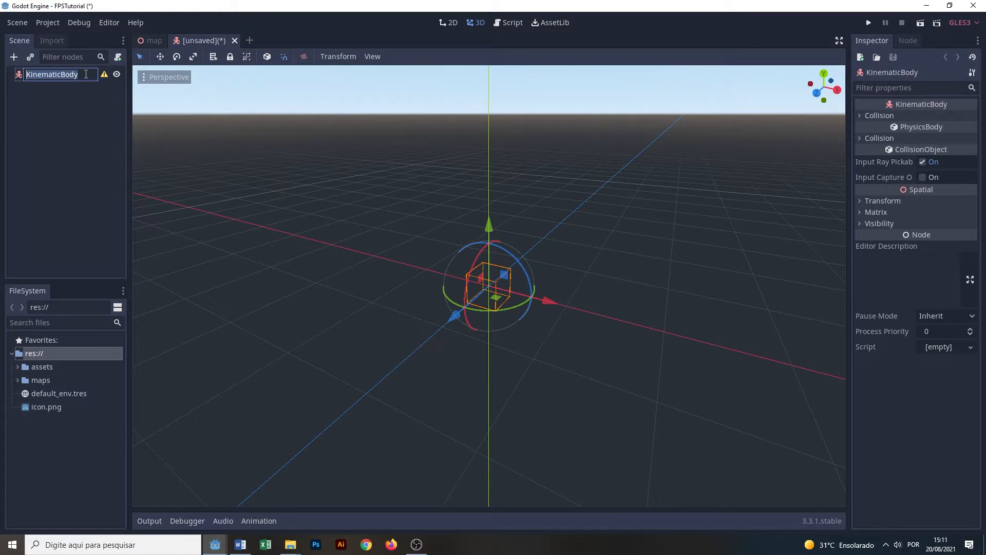
pyautogui.write('Player')
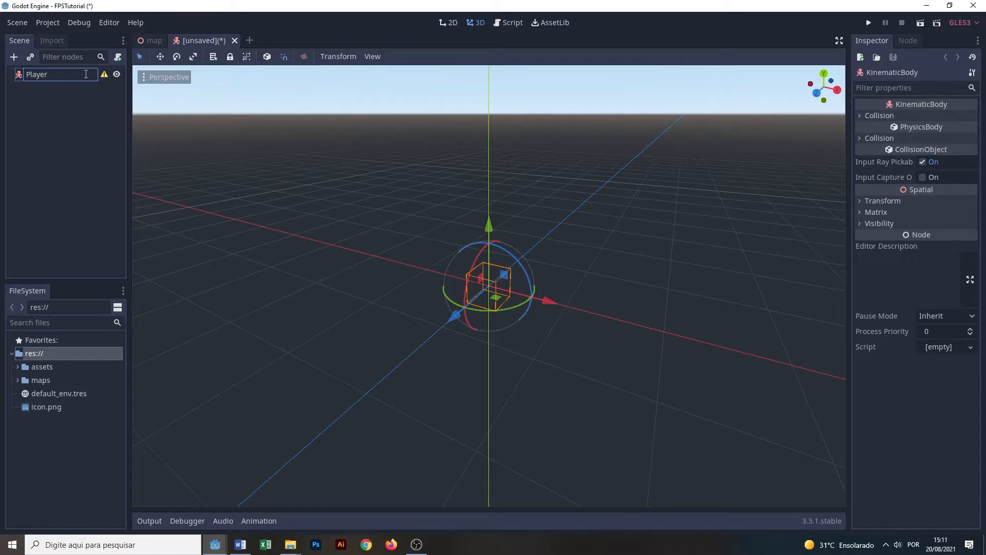
pyautogui.press('Return')
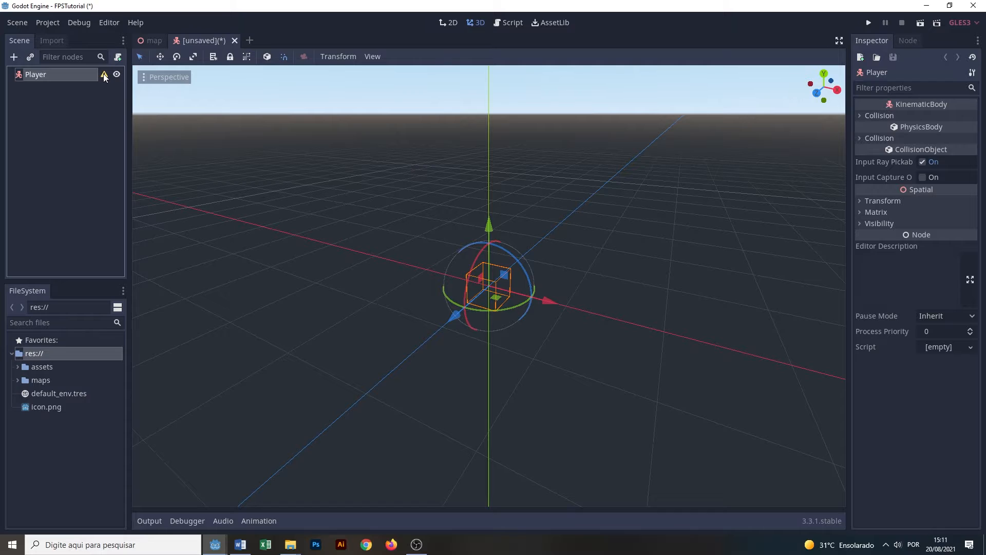
pyautogui.moveTo(104, 75)
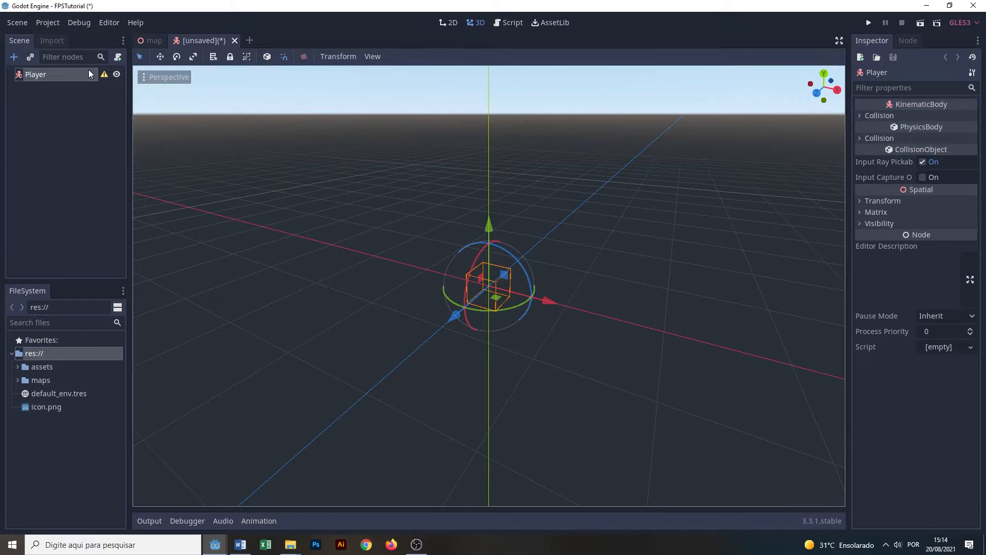
# - Add a MeshInstance as a child of Player and name it Body
pyautogui.hotkey('ctrl', 'a')
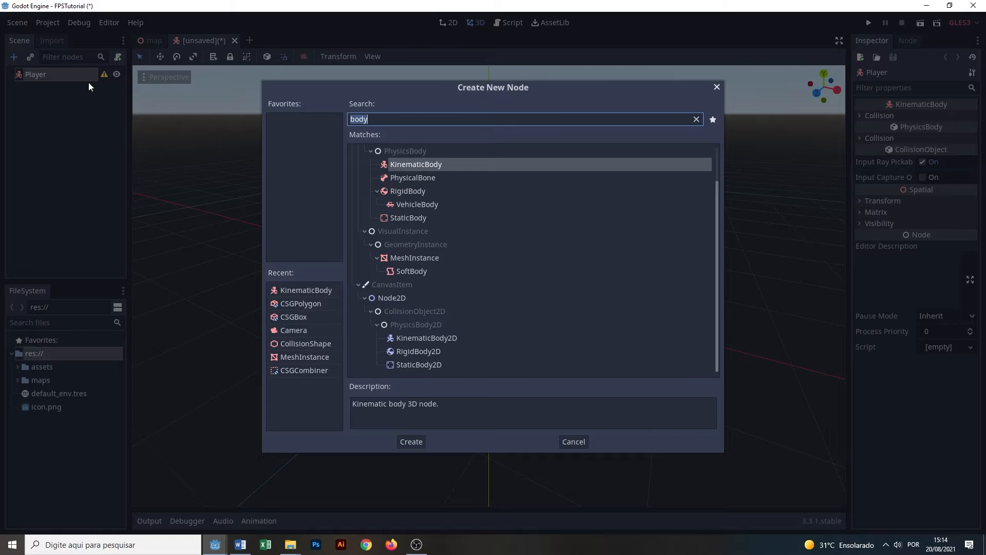
pyautogui.write('mesh')
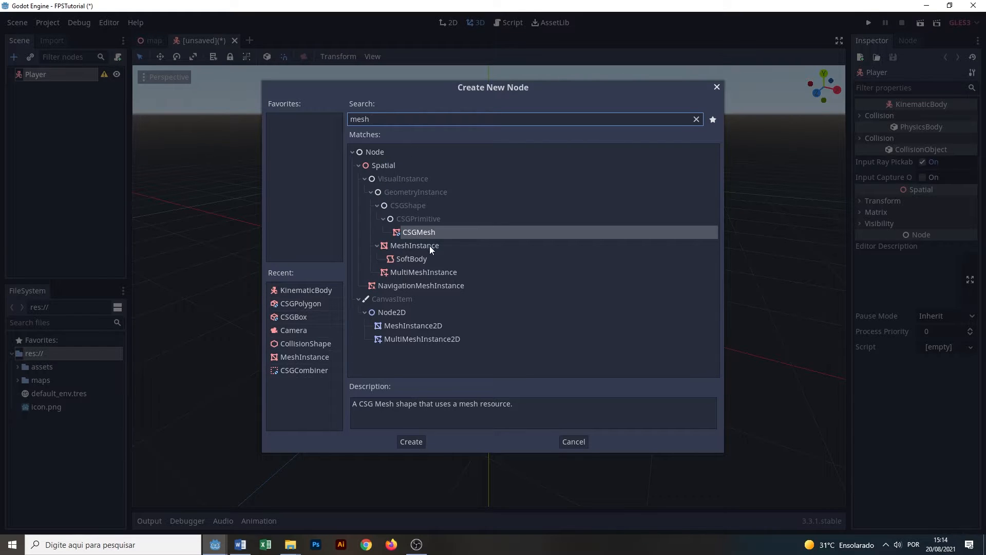
pyautogui.click(448, 246)
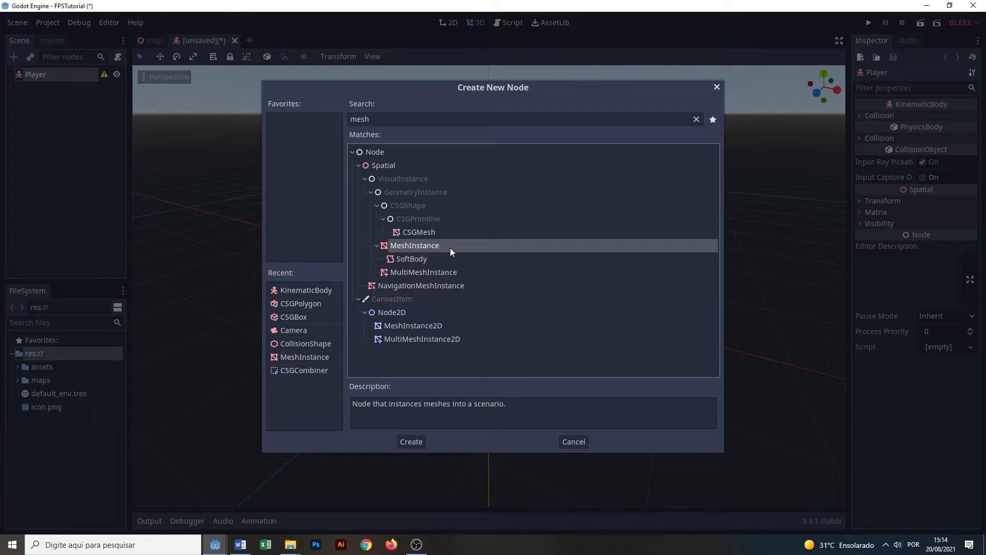
pyautogui.click(411, 442)
pyautogui.write('Body')
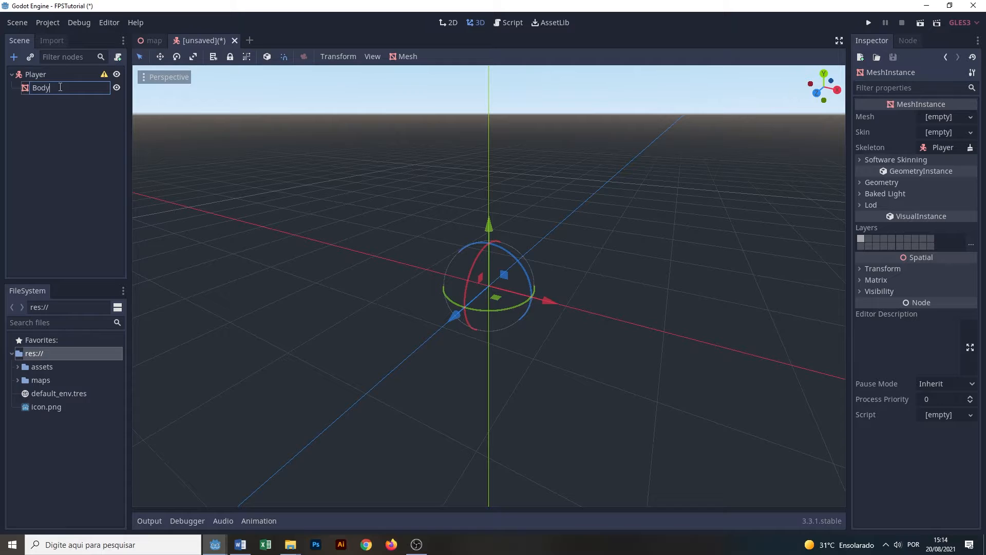
pyautogui.press('Return')
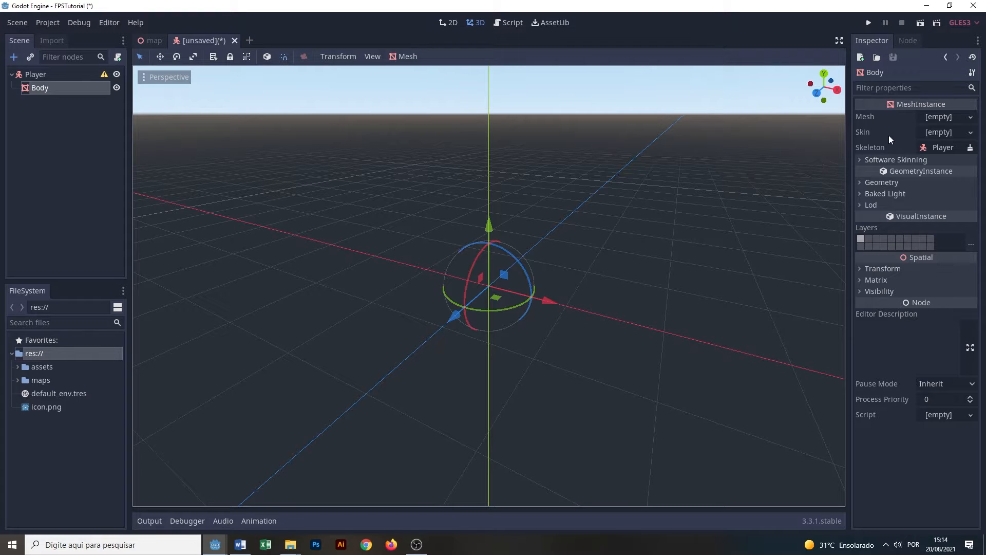
# - Give Body a new CapsuleMesh and set the capsule's mid height to 2.5
pyautogui.click(947, 117)
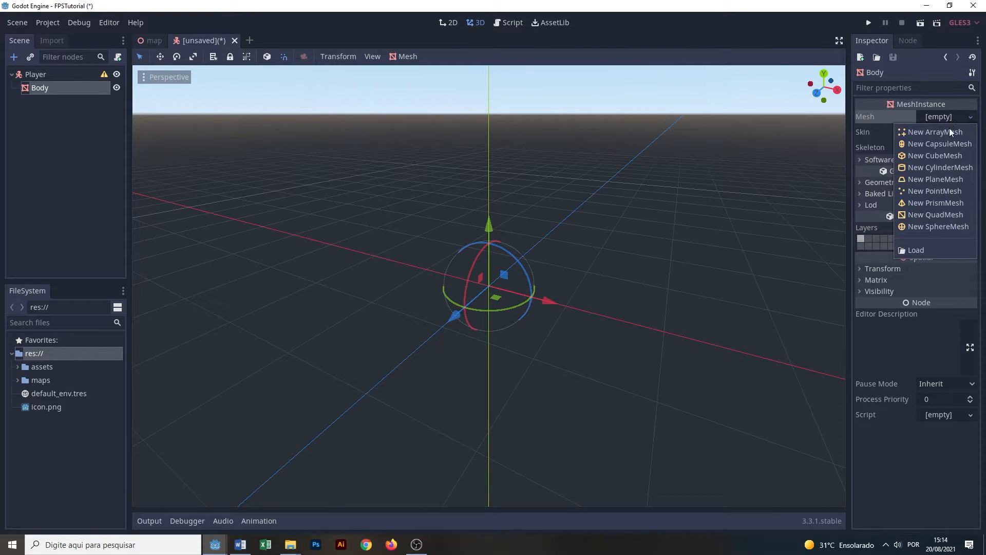
pyautogui.click(950, 144)
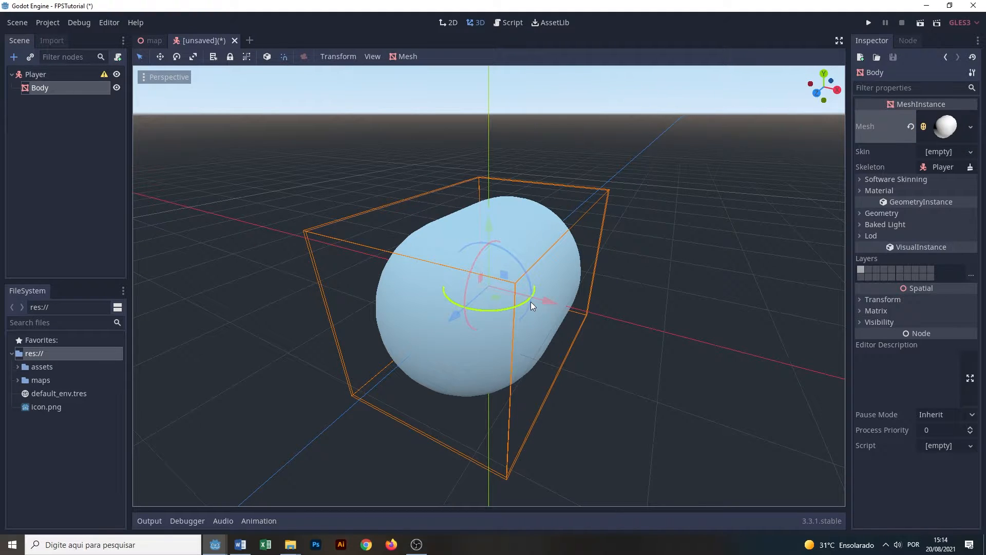
pyautogui.click(946, 127)
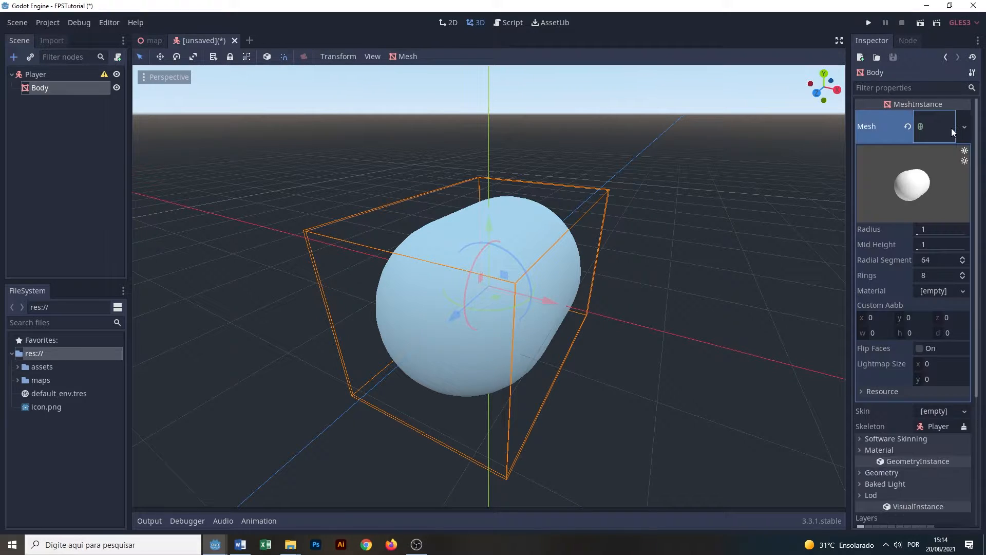
pyautogui.click(938, 245)
pyautogui.write('2.5')
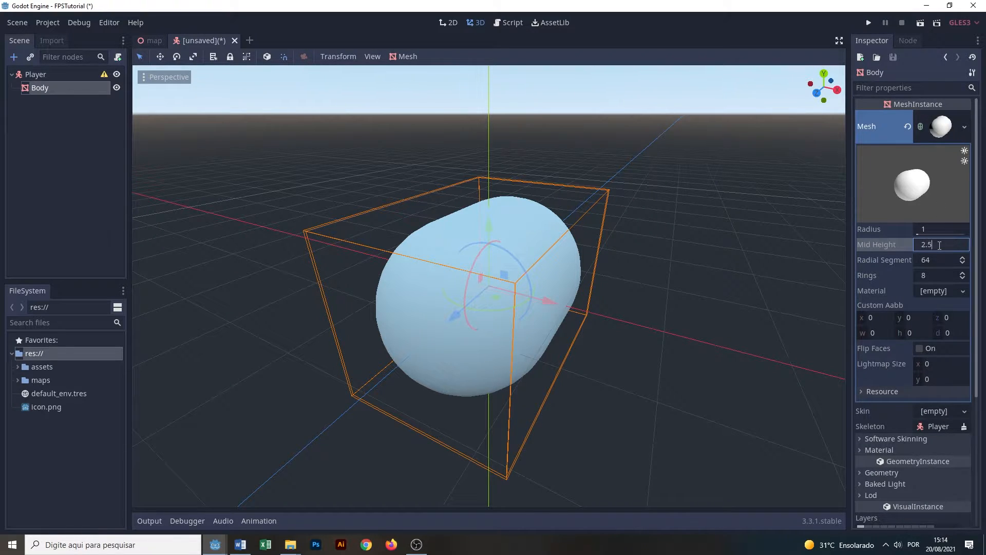
pyautogui.press('Return')
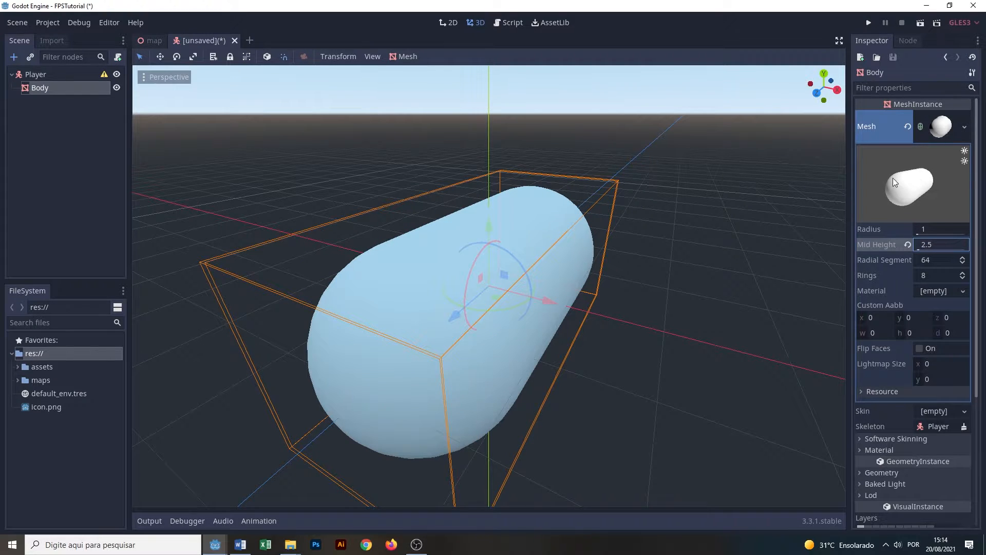
# - Set Body's X rotation to 90 degrees so the capsule stands upright
pyautogui.scroll(-5, 893, 178)
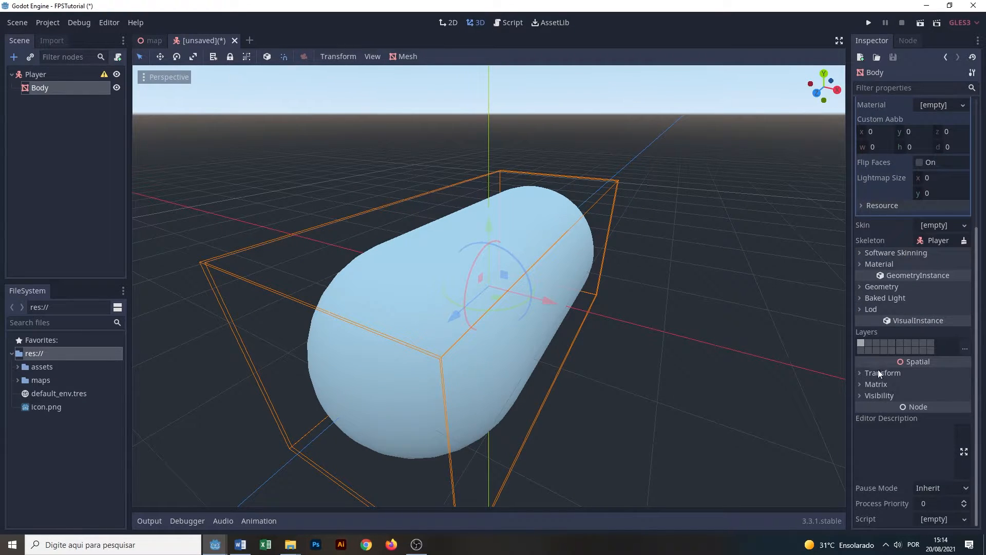
pyautogui.click(879, 373)
pyautogui.scroll(-1, 880, 375)
pyautogui.click(882, 370)
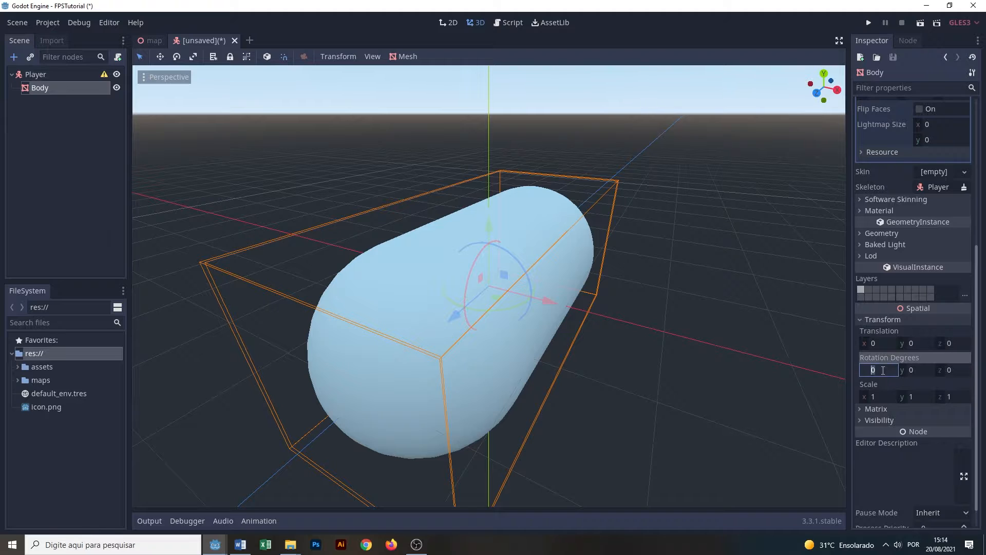
pyautogui.write('90')
pyautogui.press('Return')
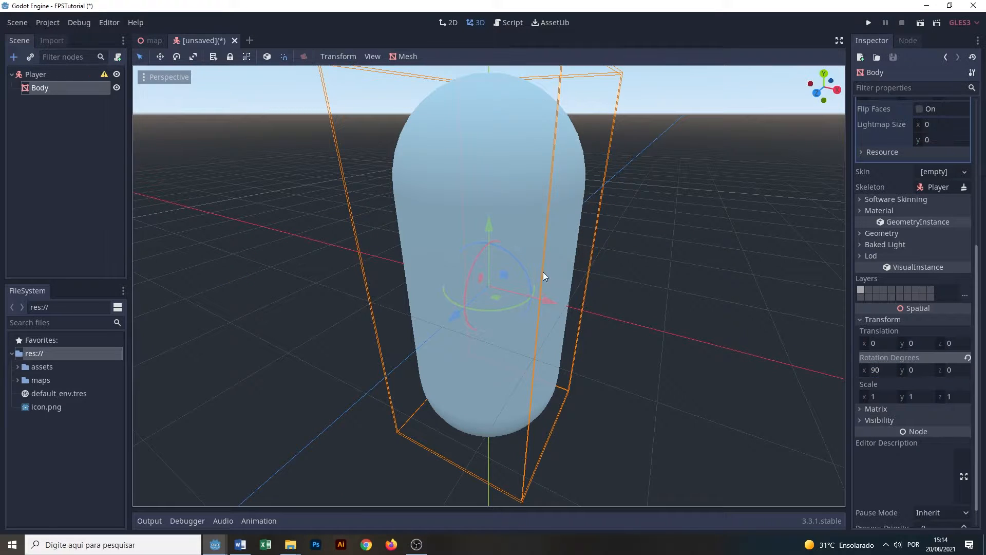
pyautogui.scroll(-3, 539, 271)
pyautogui.scroll(-1, 538, 269)
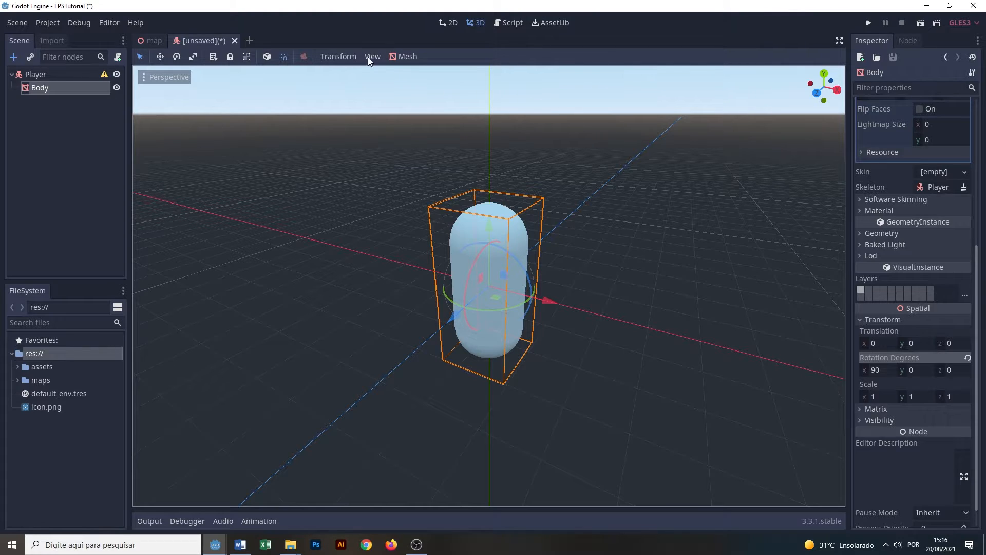
# - Set the translate snap to 0.25 in the snap settings
pyautogui.click(349, 56)
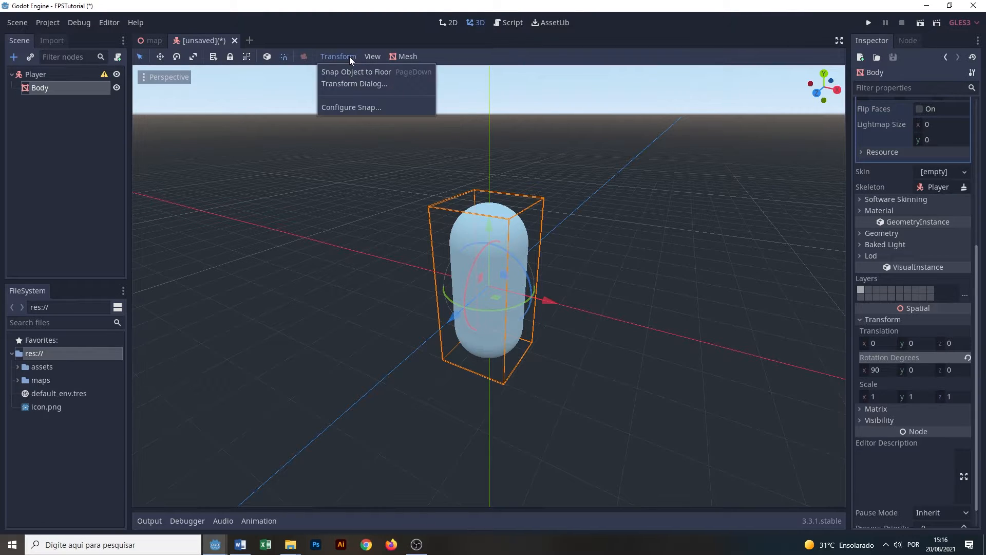
pyautogui.click(346, 106)
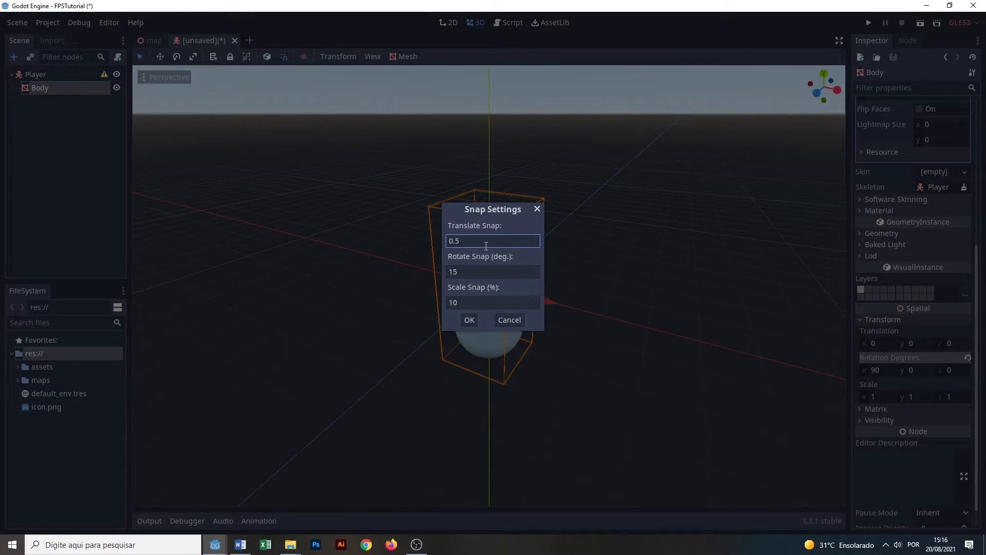
pyautogui.press('BackSpace')
pyautogui.write('25')
pyautogui.click(470, 319)
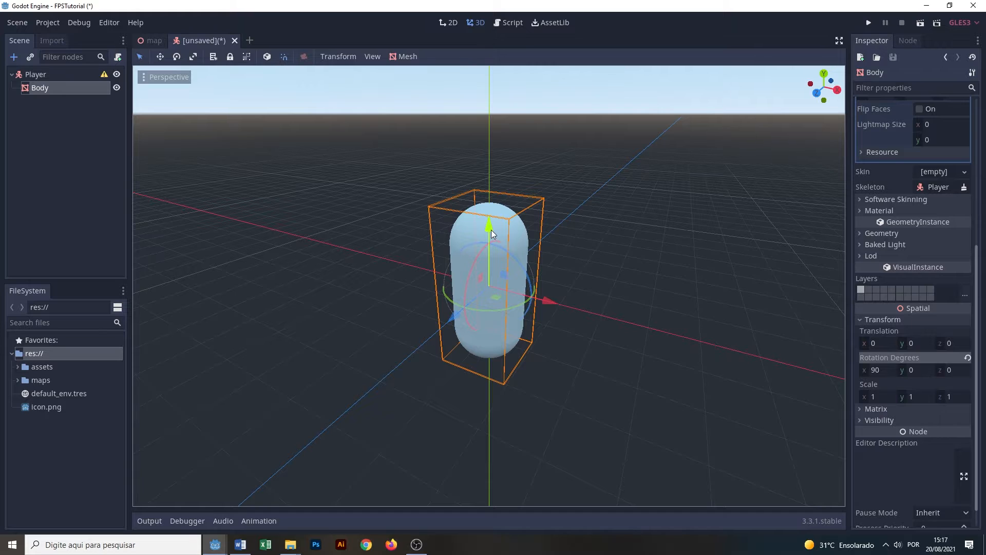
# - Raise Body along the Y axis to a translation of 2.25 so the capsule stands on the grid plane
pyautogui.moveTo(491, 230); pyautogui.dragTo(493, 151)
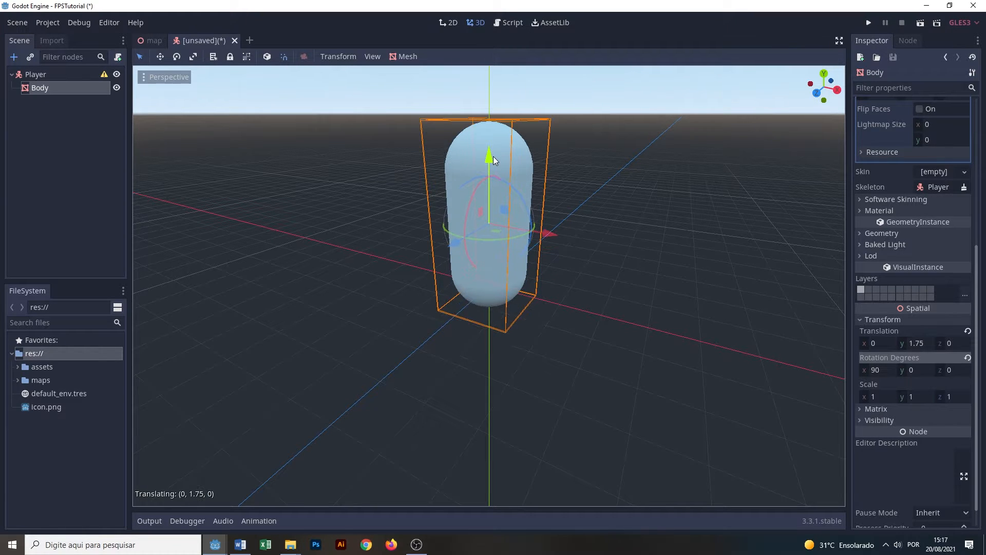
pyautogui.moveTo(520, 299); pyautogui.dragTo(519, 263, button='middle')
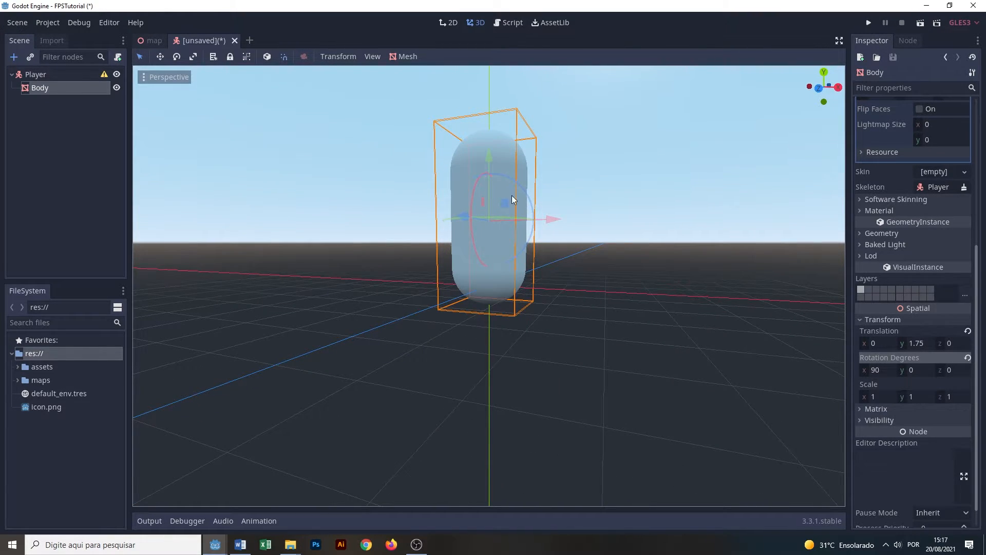
pyautogui.moveTo(489, 154)
pyautogui.mouseDown()
pyautogui.moveTo(493, 137)
pyautogui.moveTo(494, 145)
pyautogui.mouseUp()
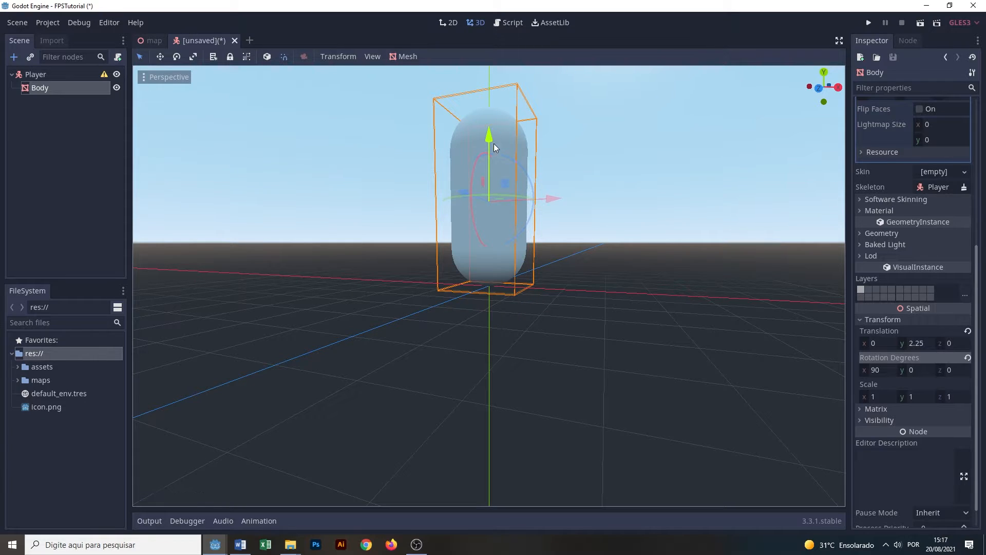
pyautogui.moveTo(519, 300); pyautogui.dragTo(501, 288, button='middle')
pyautogui.moveTo(490, 288); pyautogui.dragTo(567, 332, button='middle')
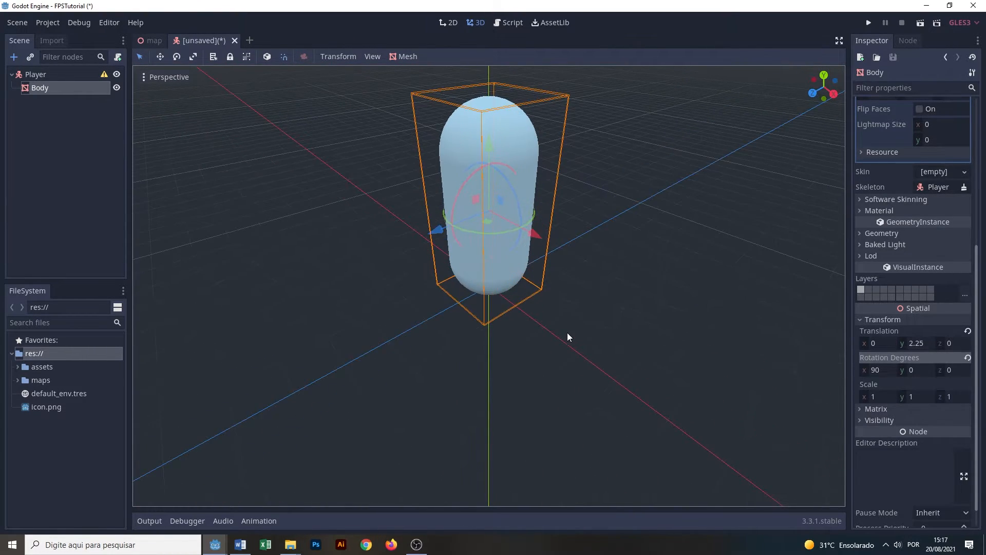
pyautogui.scroll(-3, 567, 332)
# - Add another MeshInstance as a child of Body
pyautogui.click(81, 96)
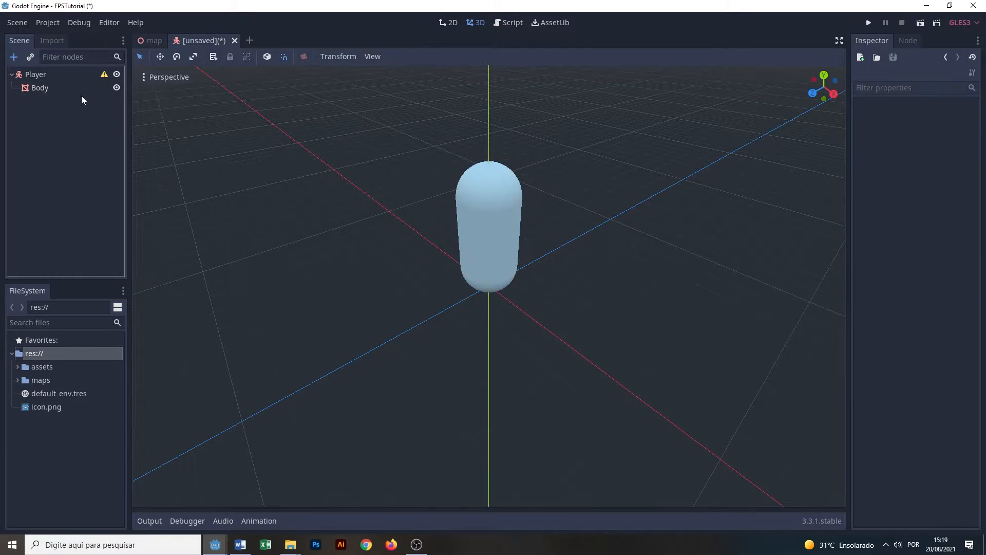
pyautogui.click(79, 91)
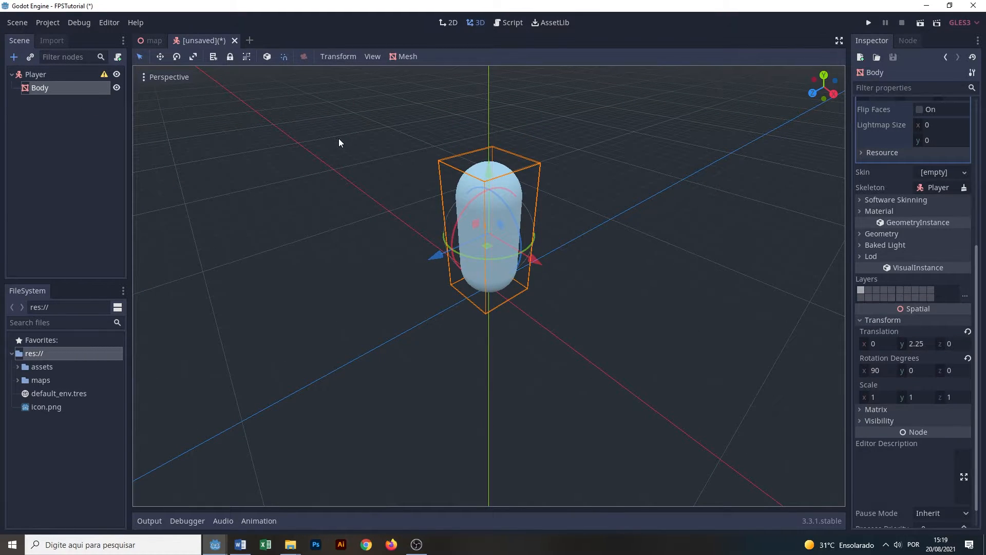
pyautogui.click(14, 56)
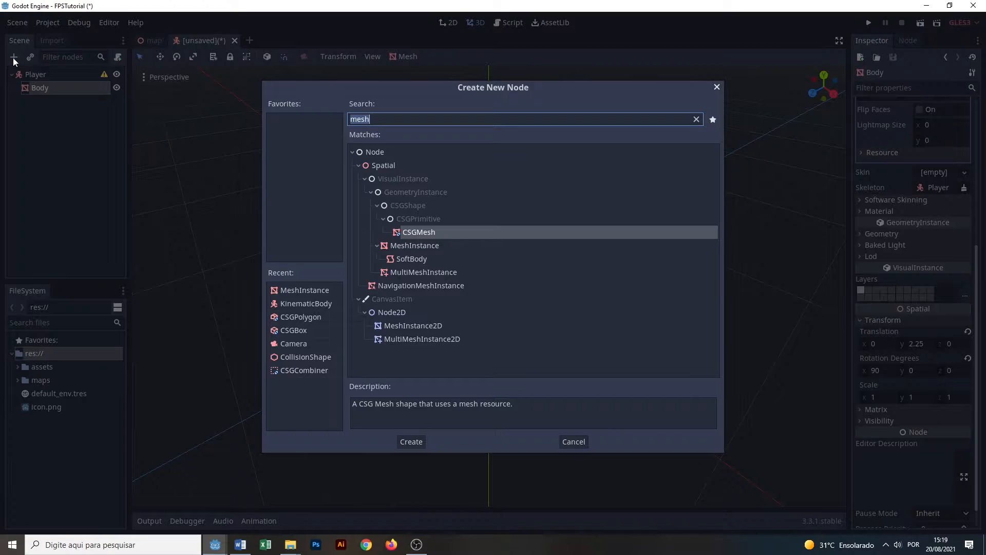
pyautogui.click(417, 245)
pyautogui.doubleClick(421, 245)
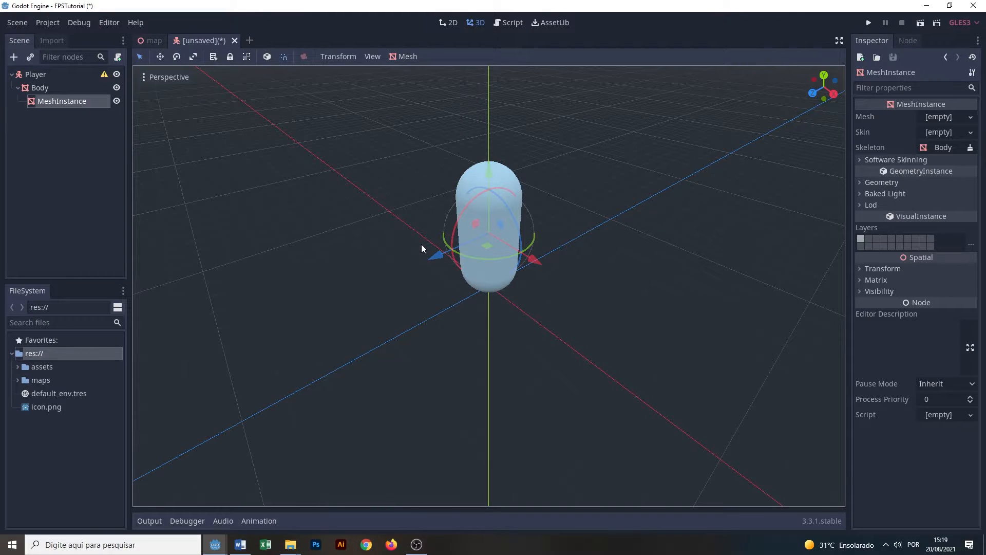
# - Rename the MeshInstance under Body to Eyes and assign it a new CubeMesh
pyautogui.doubleClick(92, 101)
pyautogui.write('E')
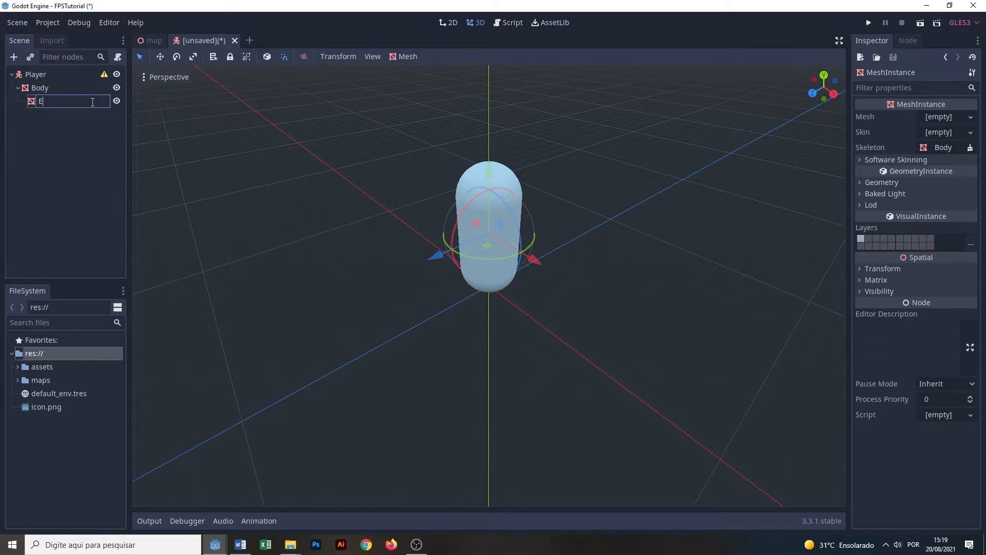
pyautogui.write('yes')
pyautogui.press('Return')
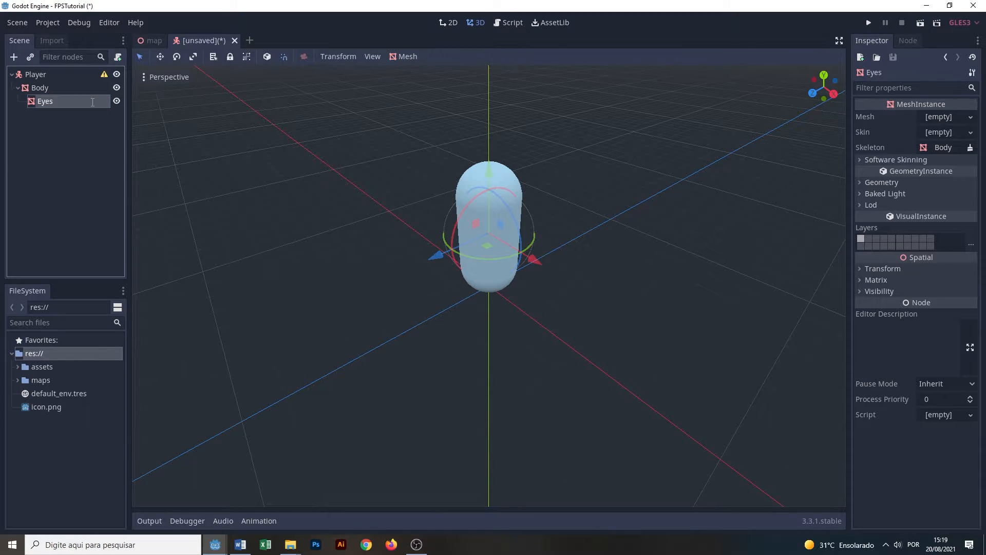
pyautogui.click(944, 116)
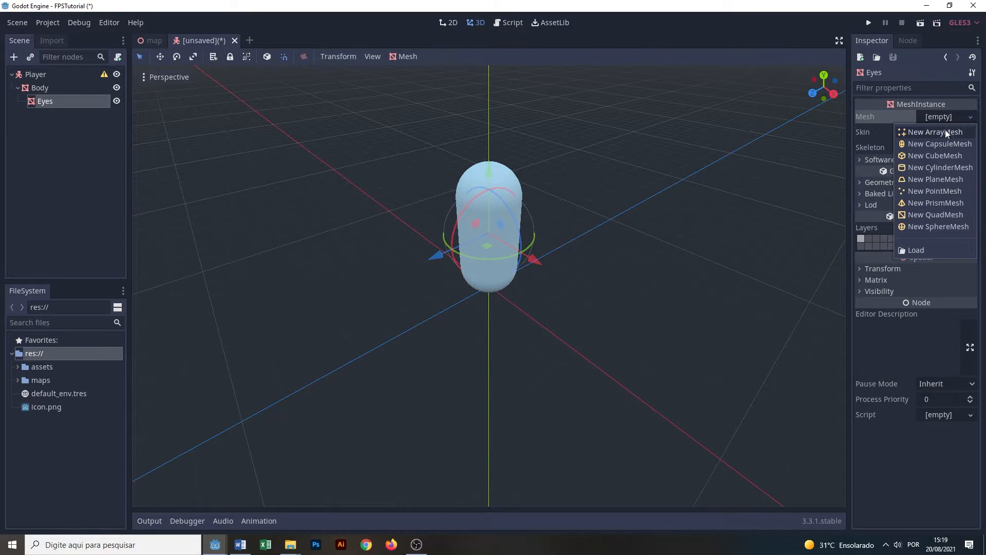
pyautogui.click(947, 155)
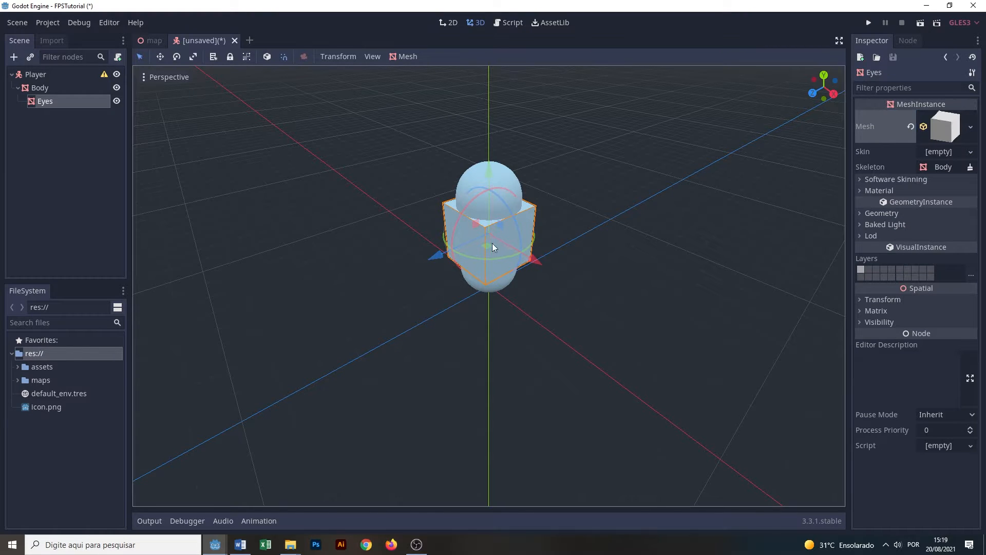
# - Set the Eyes cube mesh size to 1 in X, 0.5 in Y and 0.5 in Z
pyautogui.scroll(9, 501, 199)
pyautogui.keyDown('shift'); pyautogui.moveTo(540, 156); pyautogui.dragTo(608, 235, button='middle'); pyautogui.keyUp('shift')
pyautogui.scroll(-3, 547, 260)
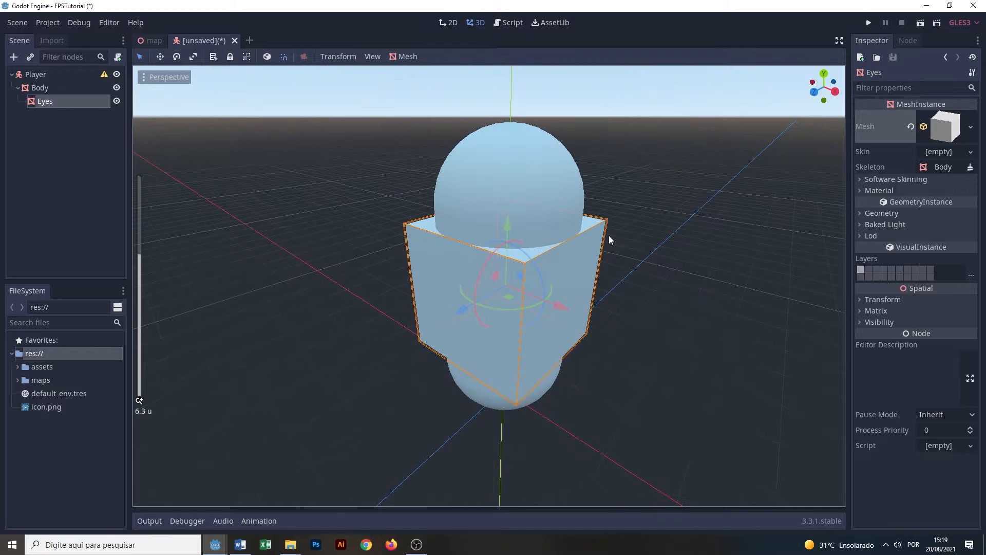
pyautogui.click(945, 126)
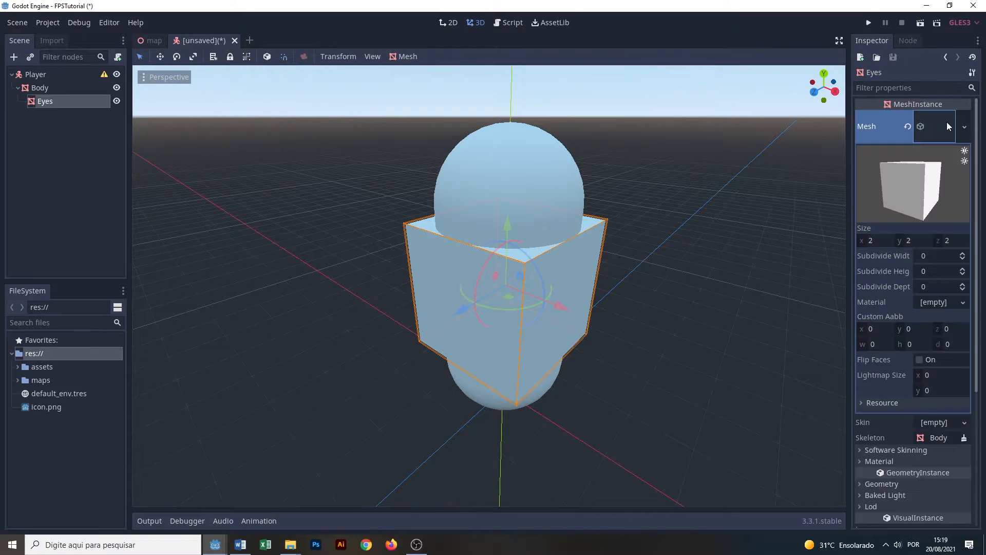
pyautogui.click(876, 241)
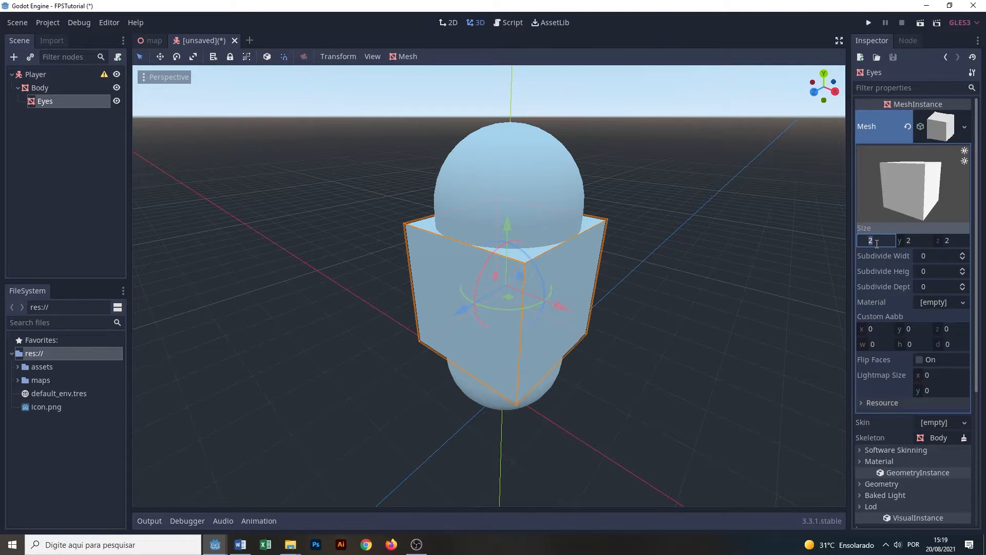
pyautogui.write('1')
pyautogui.press('Return')
pyautogui.click(915, 242)
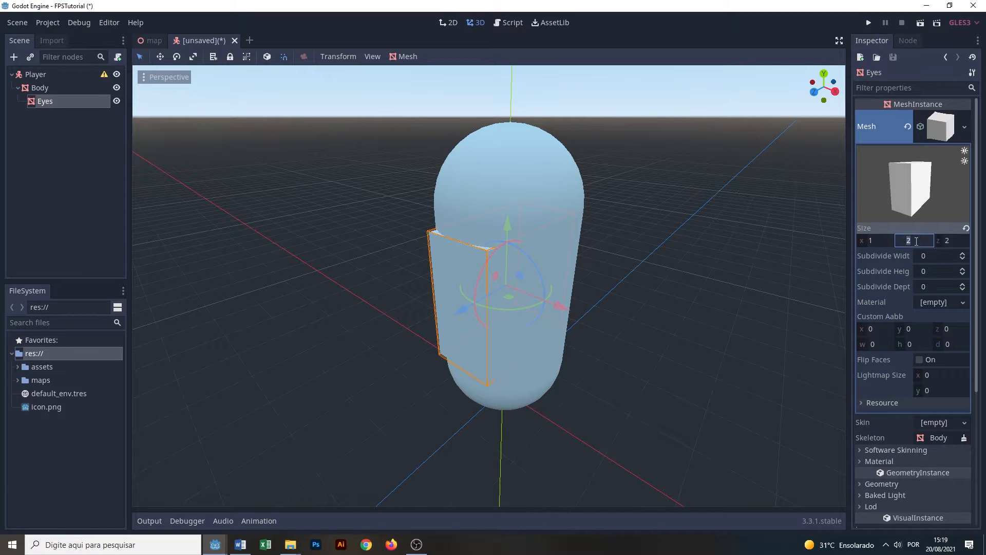
pyautogui.write('0.5')
pyautogui.press('Return')
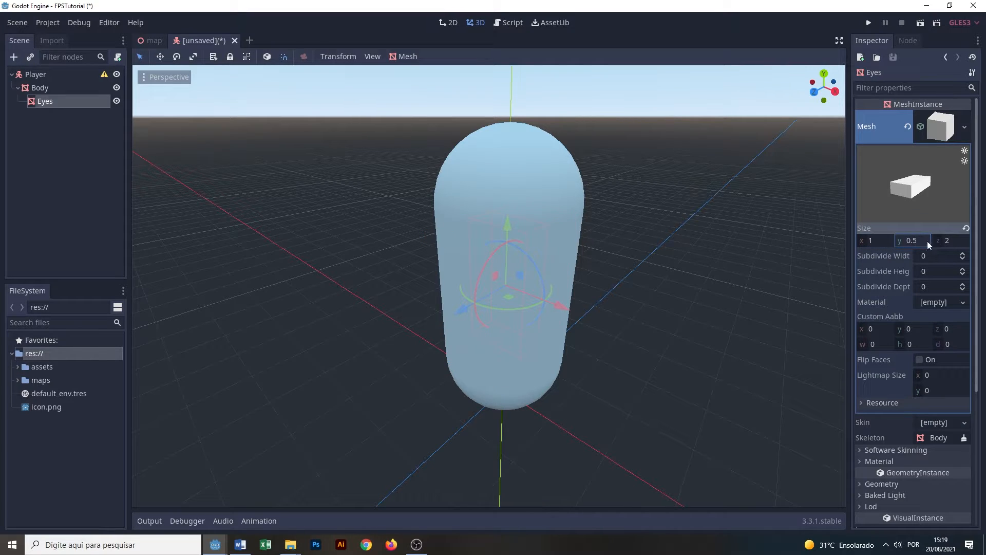
pyautogui.click(954, 241)
pyautogui.write('0.5')
pyautogui.press('Return')
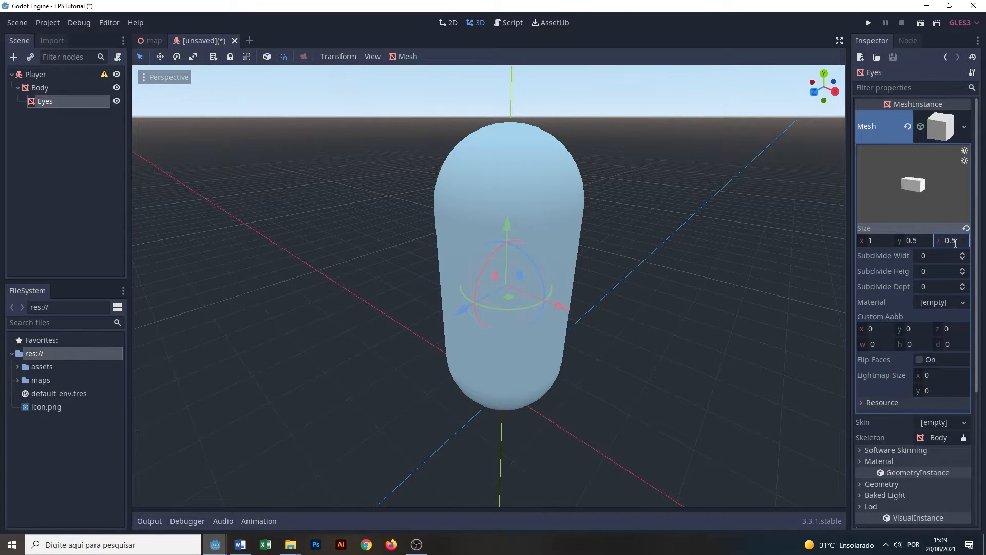
# - Move Eyes by -0.75 along the Z axis and raise it to the upper front of the capsule
pyautogui.moveTo(563, 217); pyautogui.dragTo(420, 266, button='middle')
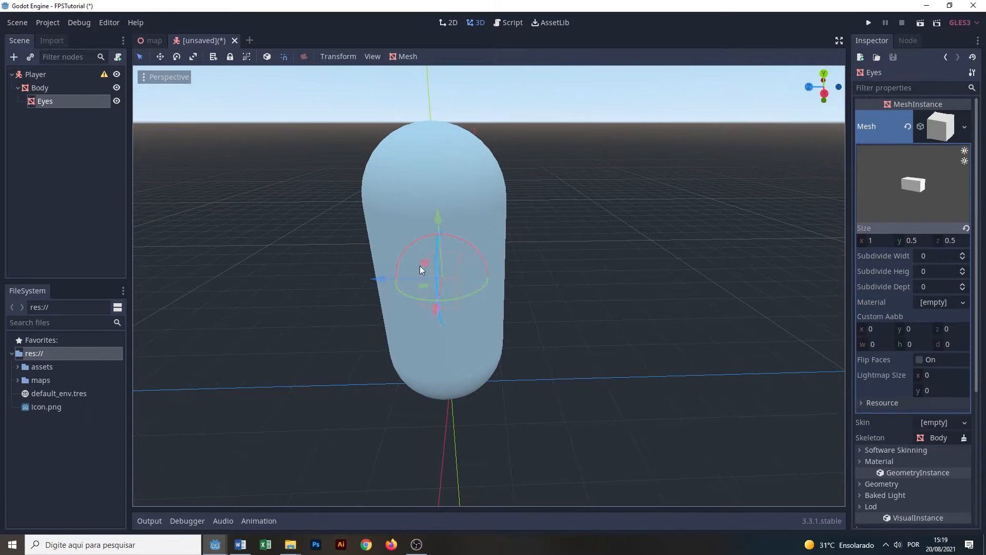
pyautogui.moveTo(379, 279); pyautogui.dragTo(420, 275)
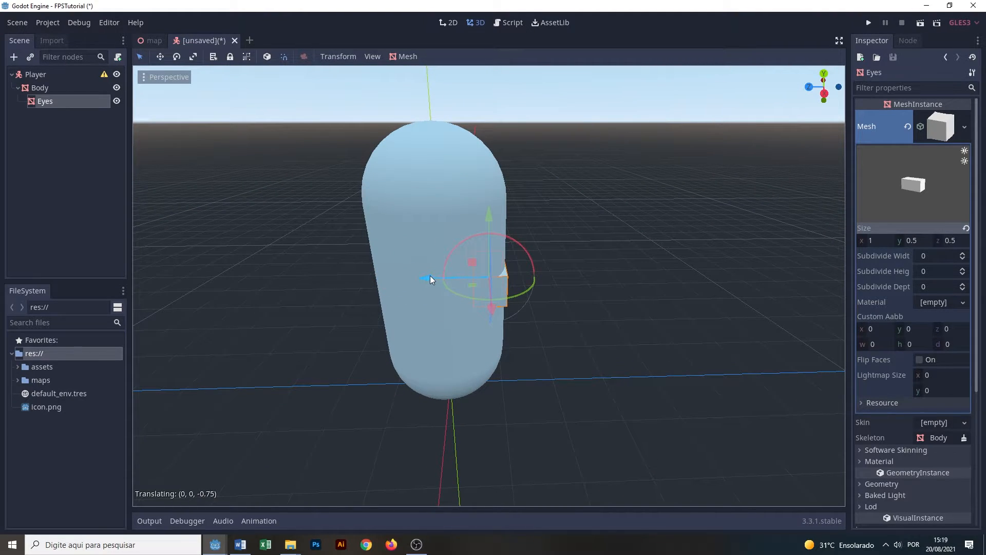
pyautogui.moveTo(488, 212); pyautogui.dragTo(488, 109)
pyautogui.moveTo(550, 123); pyautogui.dragTo(459, 132, button='middle')
pyautogui.moveTo(572, 161); pyautogui.dragTo(612, 164, button='middle')
pyautogui.scroll(-5, 500, 203)
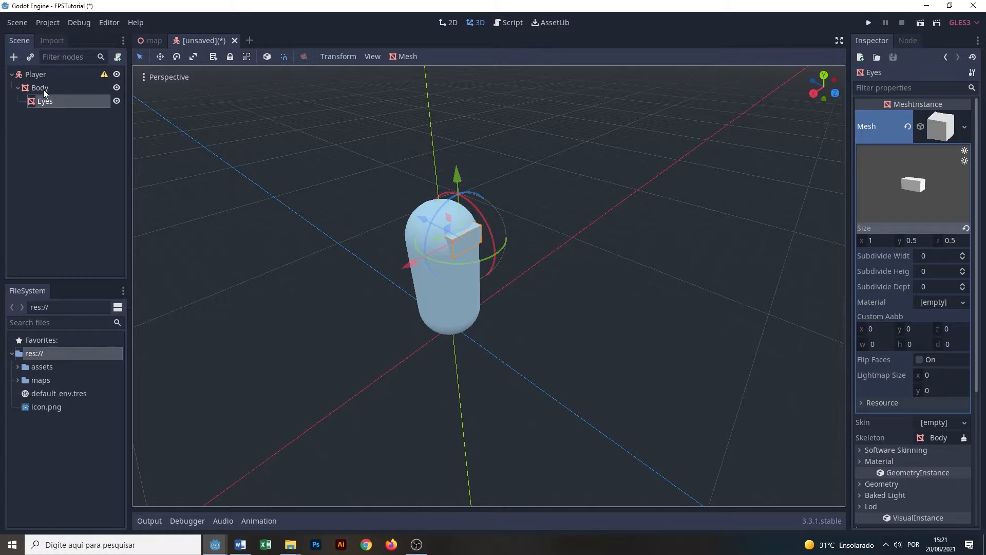
# - Assign a new SpatialMaterial to Body's material slot 0 and open the material for editing
pyautogui.click(43, 89)
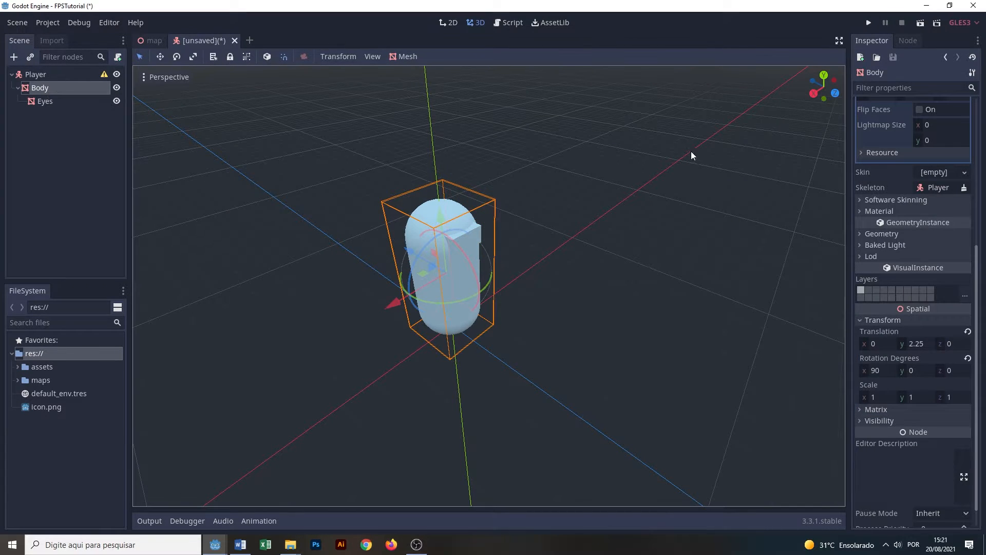
pyautogui.click(880, 211)
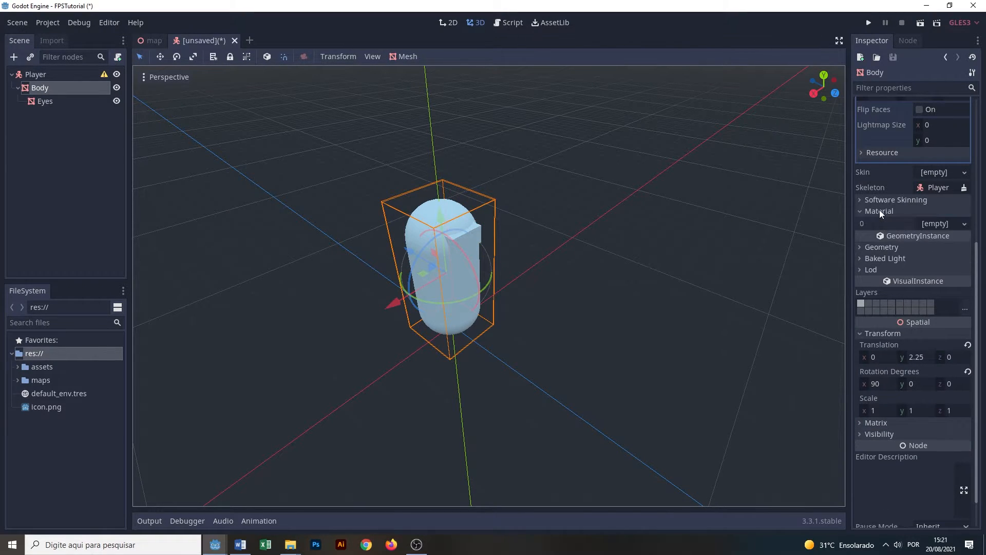
pyautogui.click(933, 224)
pyautogui.click(930, 251)
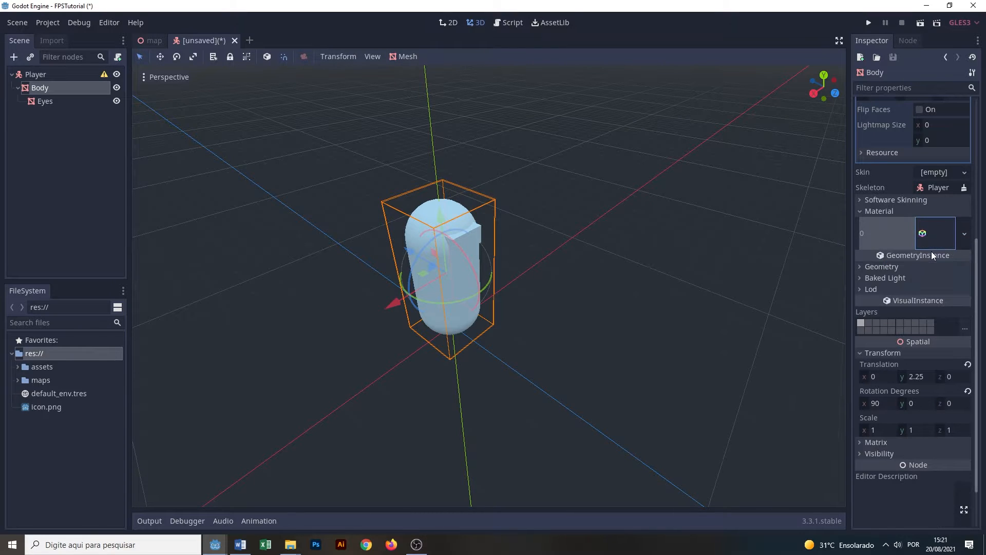
pyautogui.click(932, 241)
# - Set the albedo color of Body's material to green 24bc5f
pyautogui.click(876, 226)
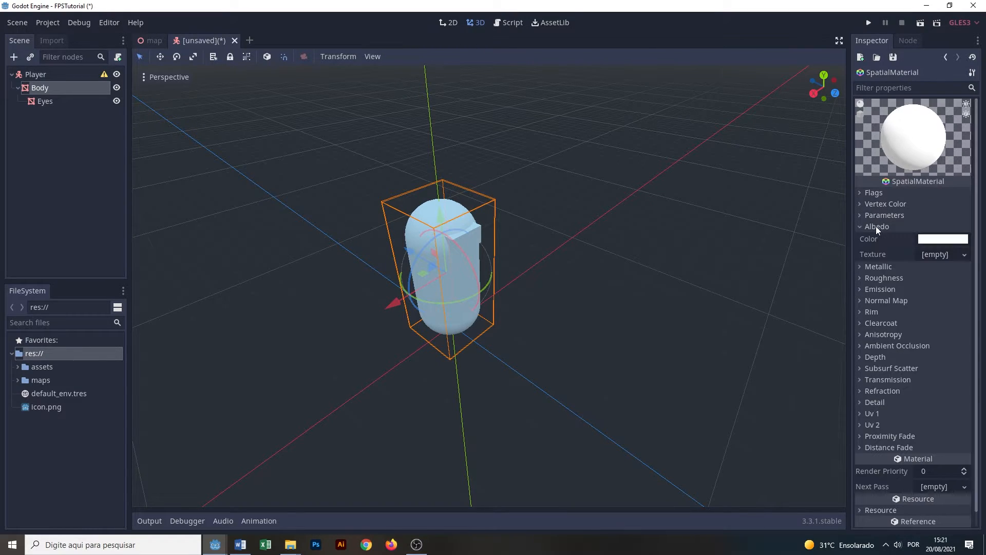
pyautogui.click(943, 240)
pyautogui.moveTo(911, 125); pyautogui.dragTo(876, 51)
pyautogui.click(875, 64)
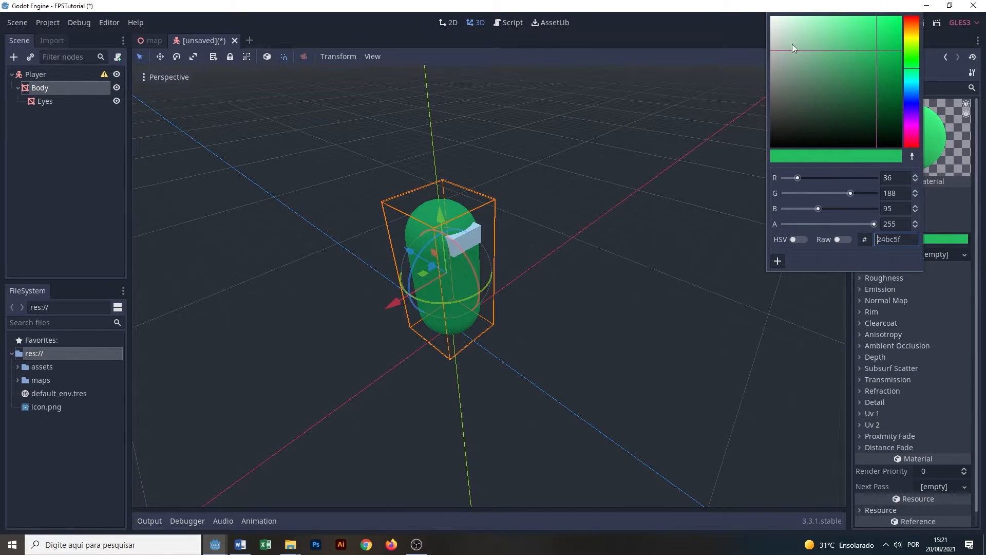
pyautogui.click(735, 32)
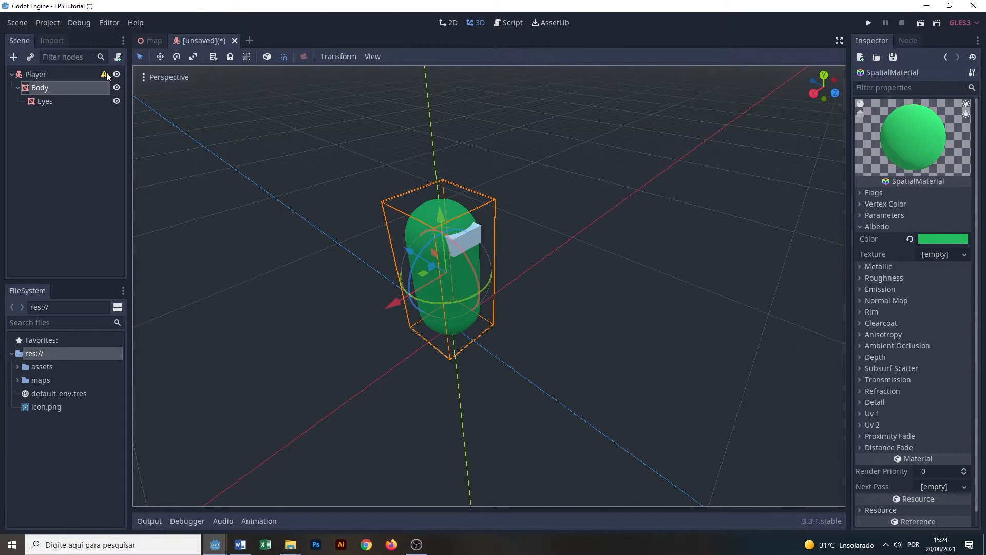
# - Add a CollisionShape node as a child of Player
pyautogui.click(56, 76)
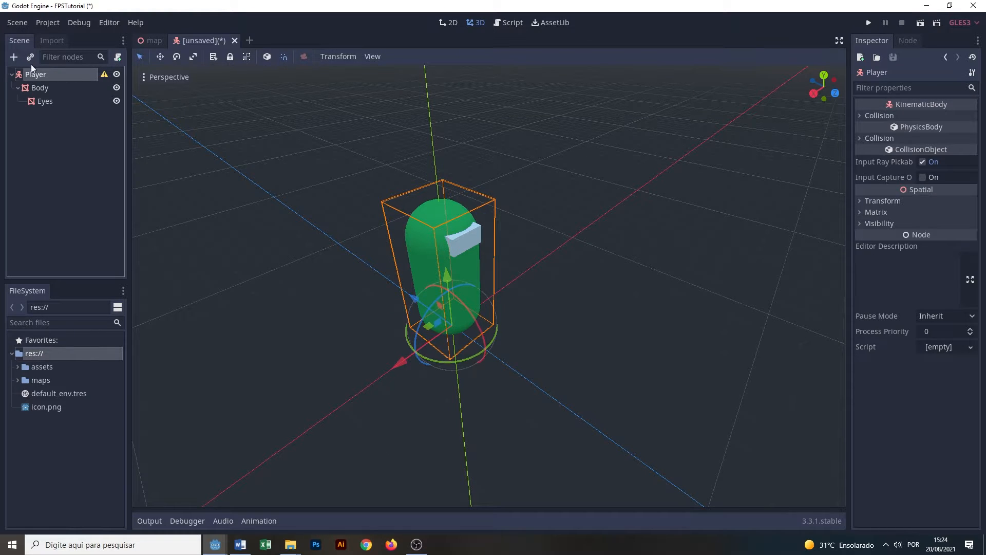
pyautogui.click(14, 57)
pyautogui.write('c')
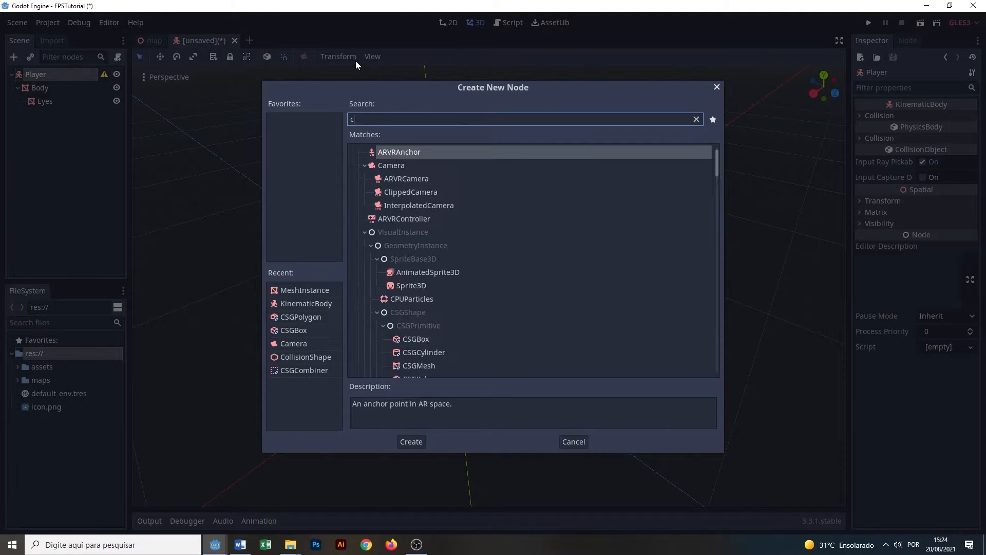
pyautogui.write('ollisi')
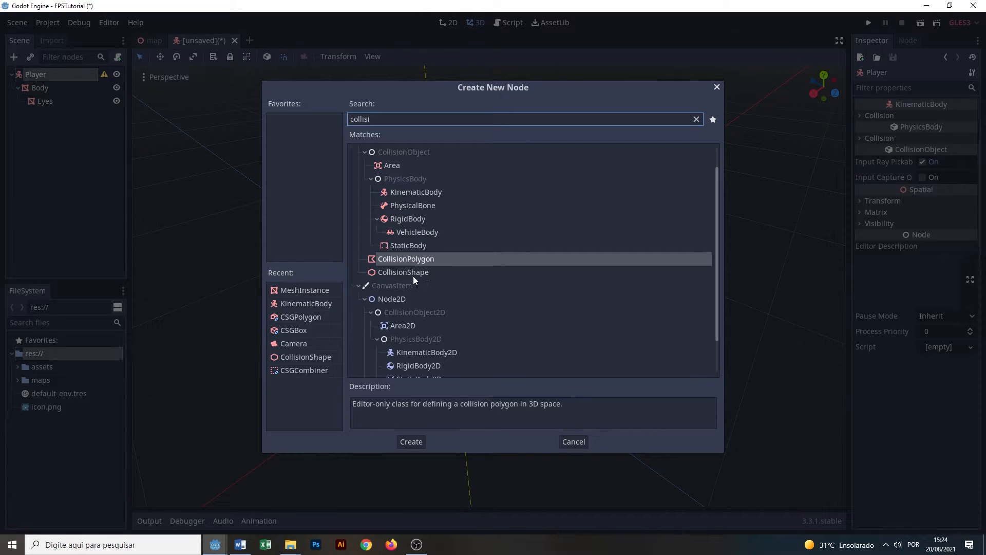
pyautogui.click(453, 273)
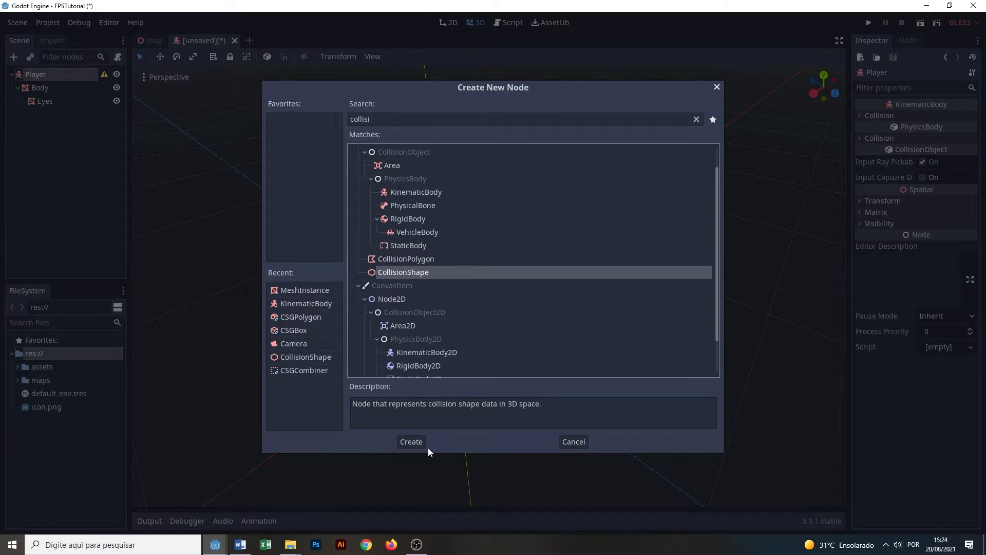
pyautogui.click(411, 443)
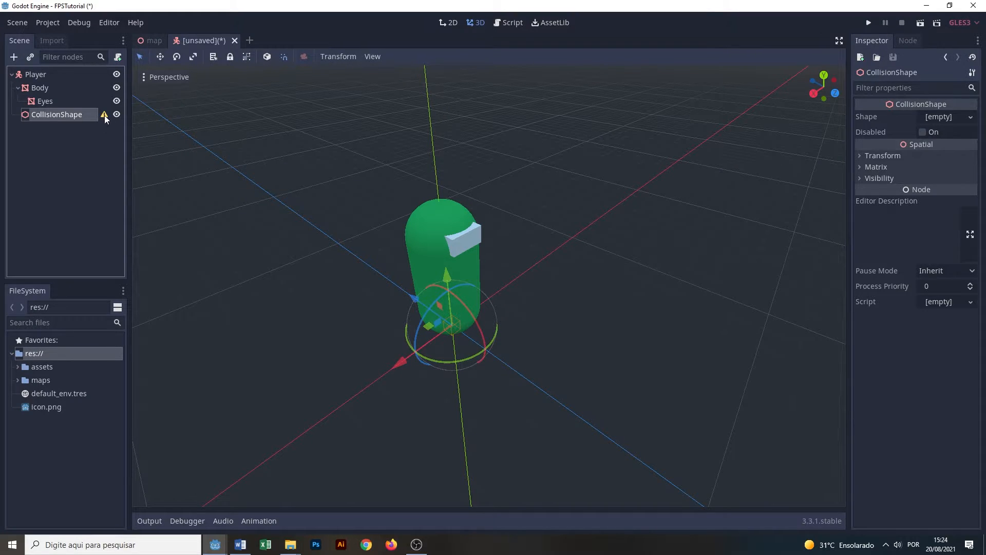
# - Assign a new CapsuleShape to the CollisionShape and set its height to 2.5
pyautogui.click(946, 116)
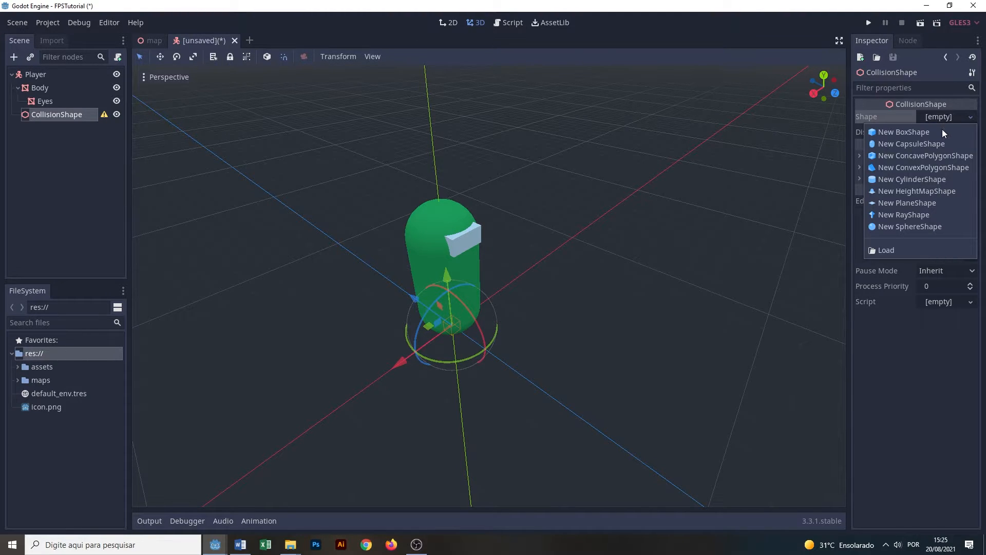
pyautogui.click(941, 143)
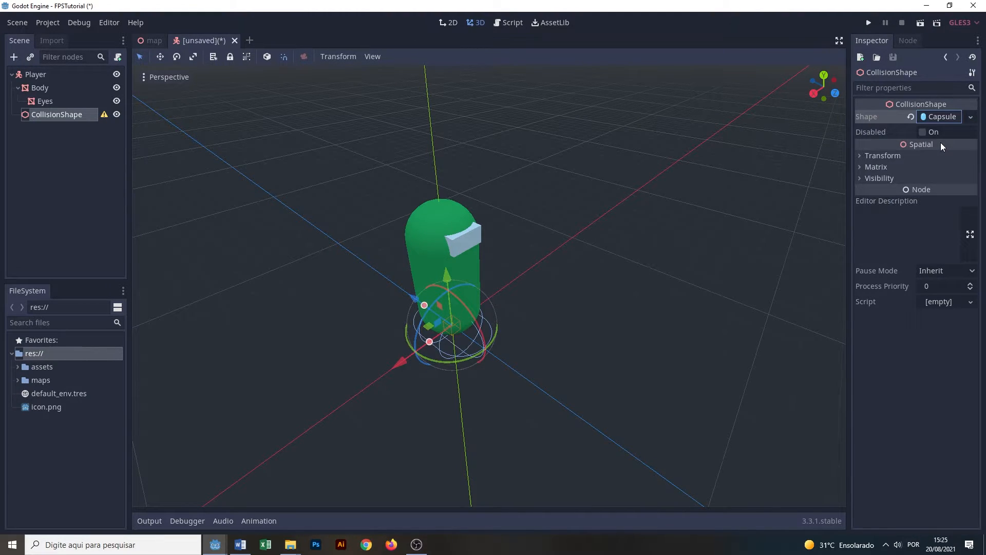
pyautogui.click(935, 117)
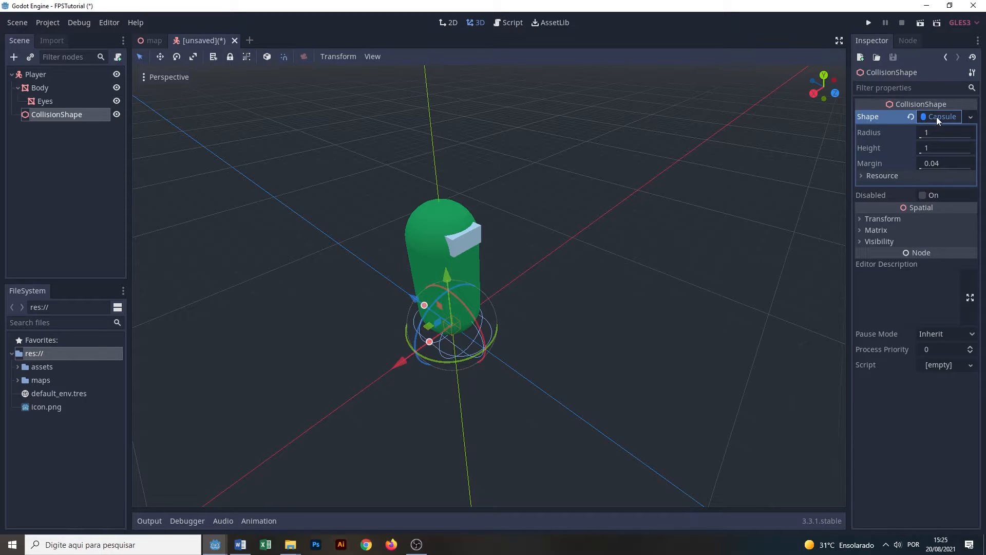
pyautogui.click(939, 148)
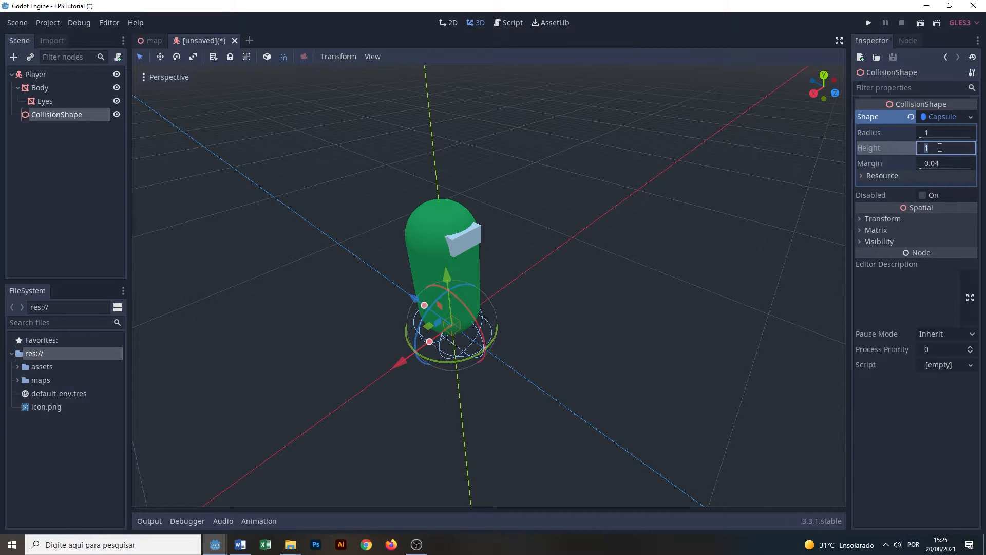
pyautogui.write('2.5')
pyautogui.press('Return')
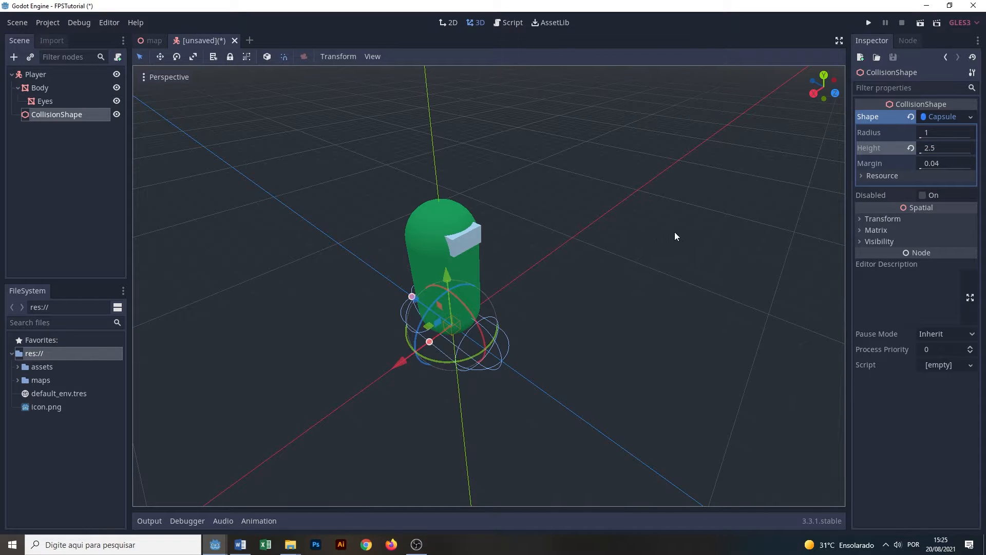
# - Set the CollisionShape's X rotation to 90 degrees so its capsule stands upright
pyautogui.click(881, 220)
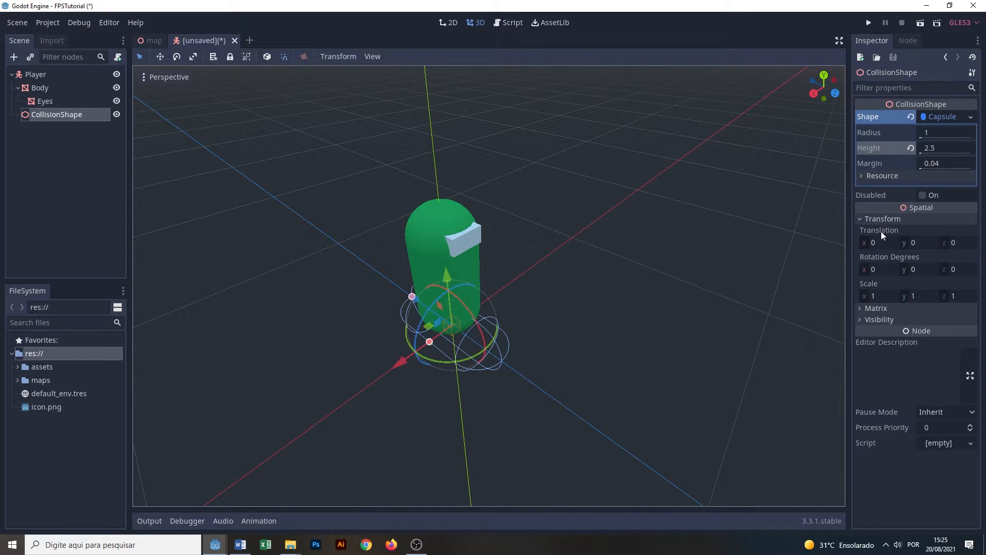
pyautogui.click(882, 268)
pyautogui.write('90')
pyautogui.press('Return')
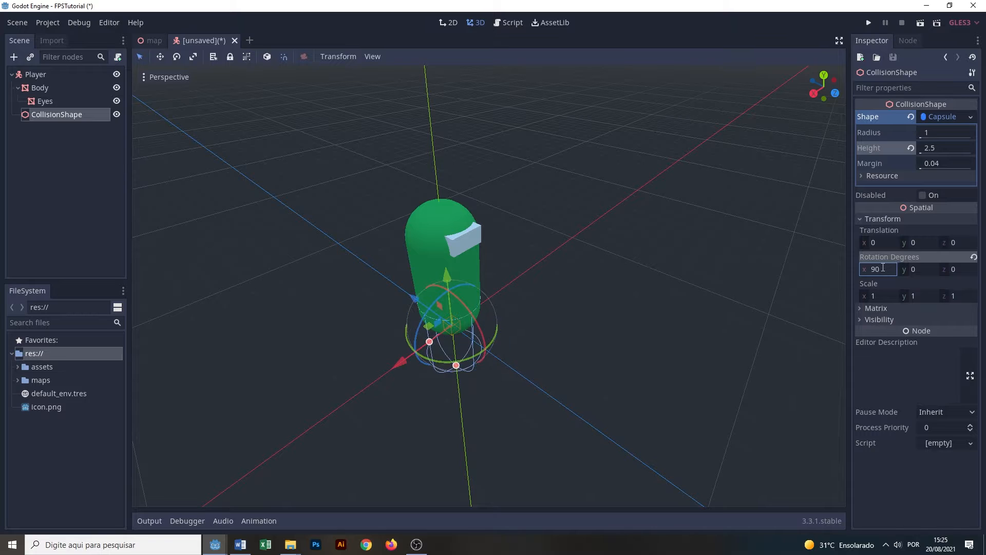
# - Raise the CollisionShape along the Y axis to a translation of 2.25 so it matches the body capsule
pyautogui.scroll(5, 404, 251)
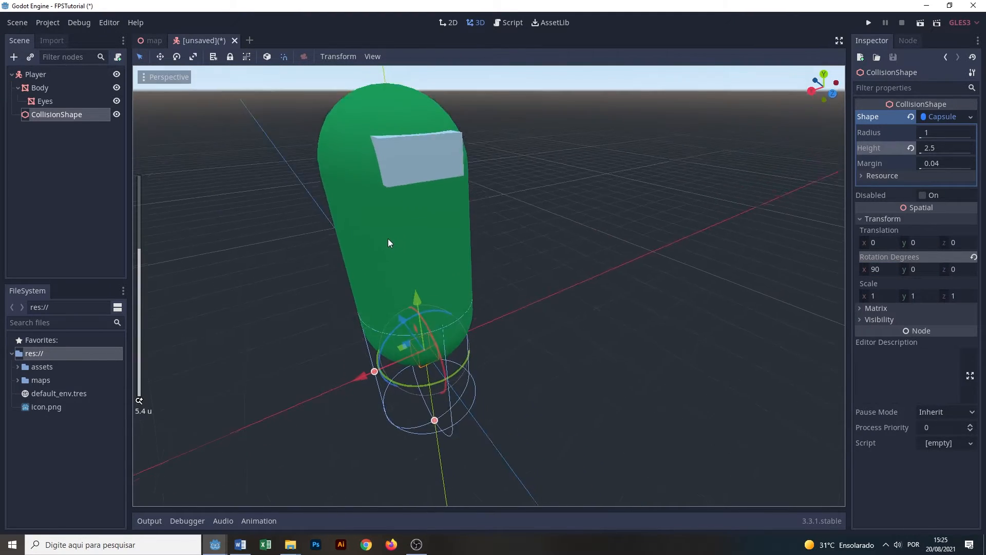
pyautogui.moveTo(389, 242); pyautogui.dragTo(381, 234, button='middle')
pyautogui.moveTo(426, 290); pyautogui.dragTo(417, 176)
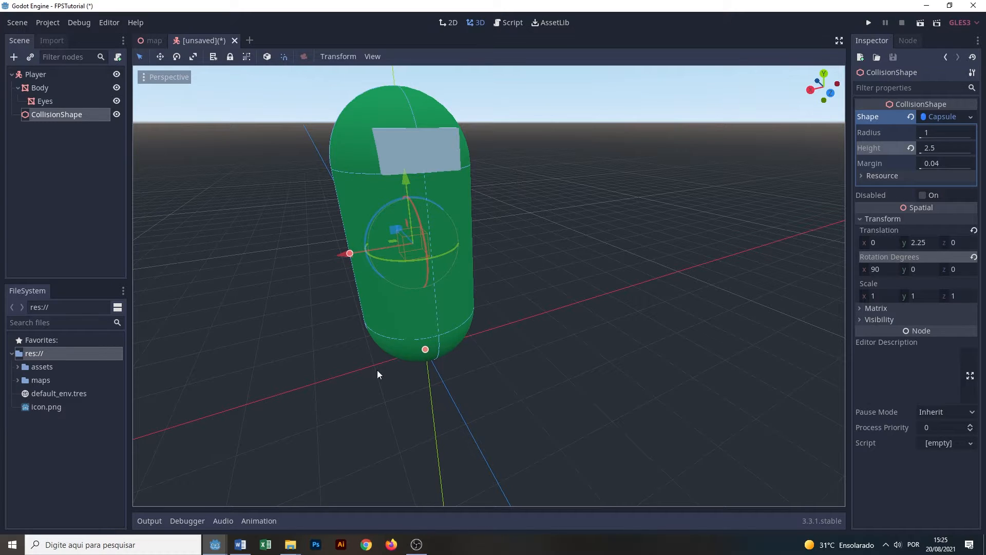
pyautogui.moveTo(537, 161); pyautogui.dragTo(561, 169, button='middle')
pyautogui.scroll(-4, 562, 170)
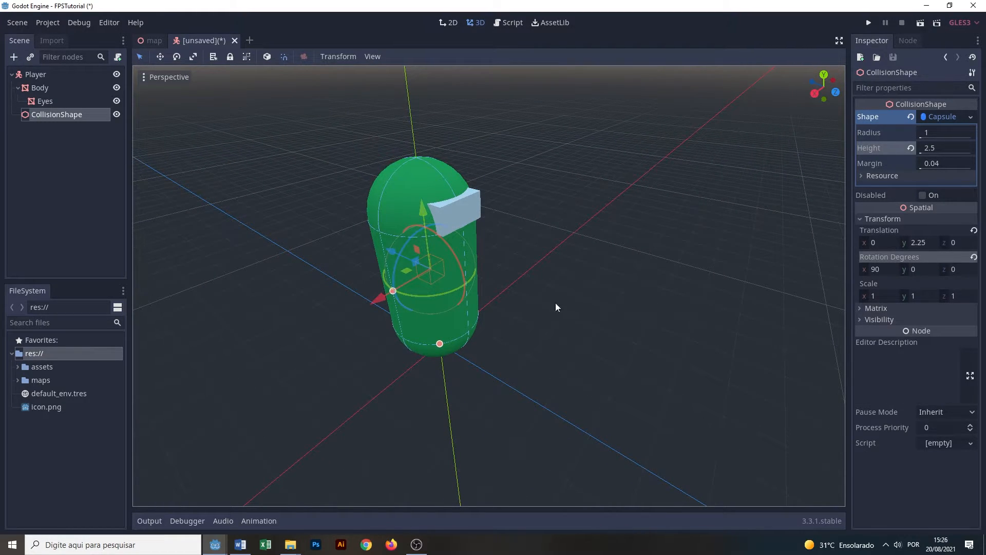
# - Add a Camera node as a child of the Player root
pyautogui.click(35, 74)
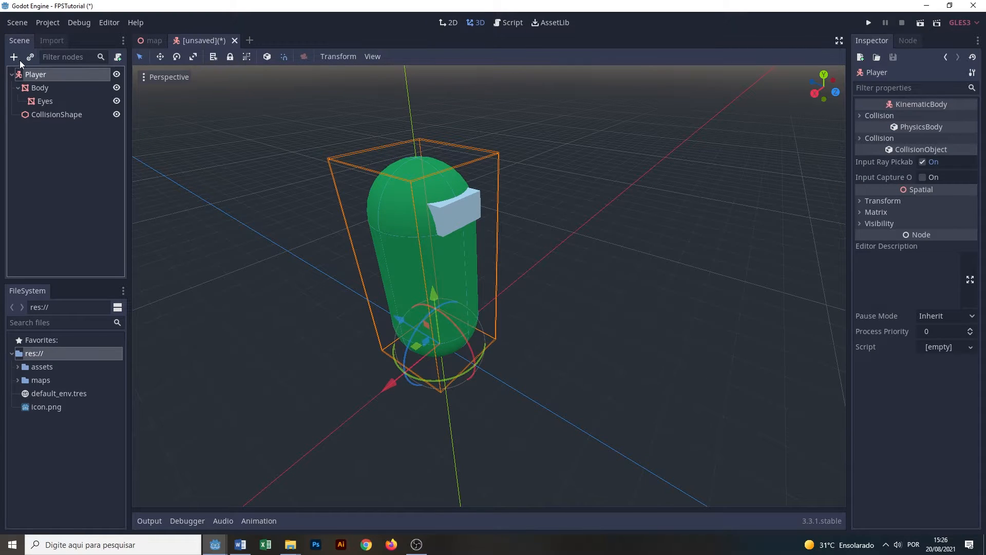
pyautogui.click(16, 57)
pyautogui.write('camera')
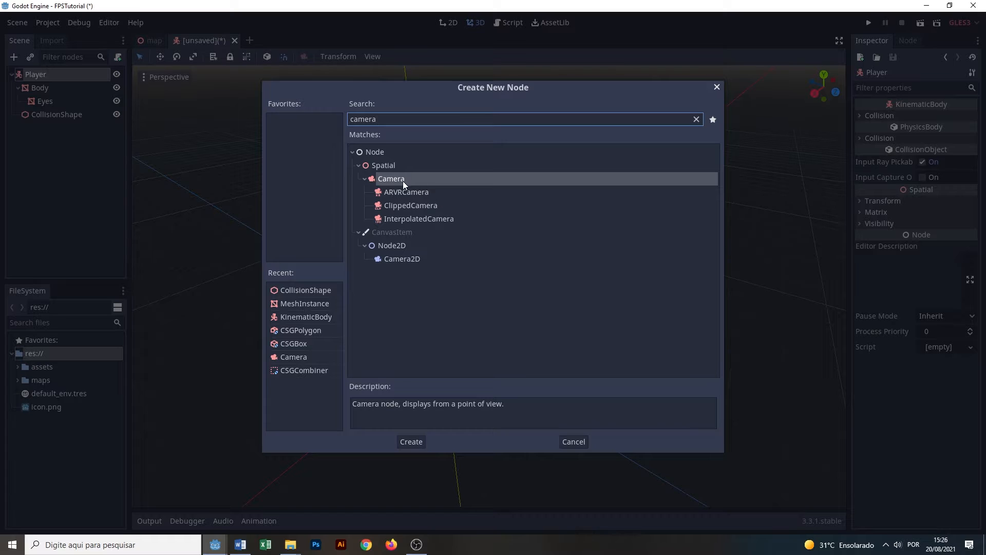
pyautogui.doubleClick(432, 179)
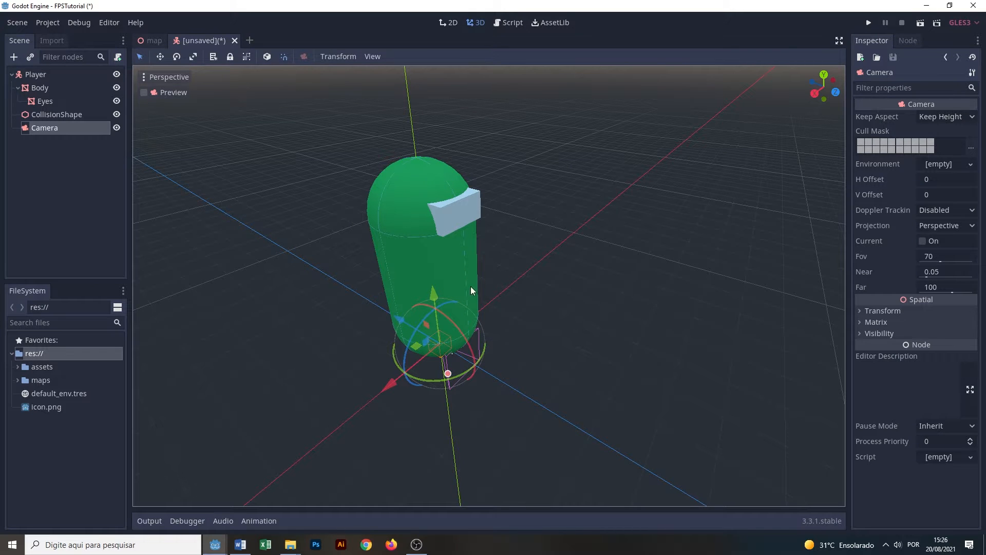
# - Move the Camera up and forward to the eyes mesh, and make it the current camera
pyautogui.moveTo(434, 296); pyautogui.dragTo(412, 110)
pyautogui.moveTo(380, 182); pyautogui.dragTo(417, 178, button='middle')
pyautogui.moveTo(385, 208); pyautogui.dragTo(434, 213)
pyautogui.moveTo(594, 140); pyautogui.dragTo(564, 138, button='middle')
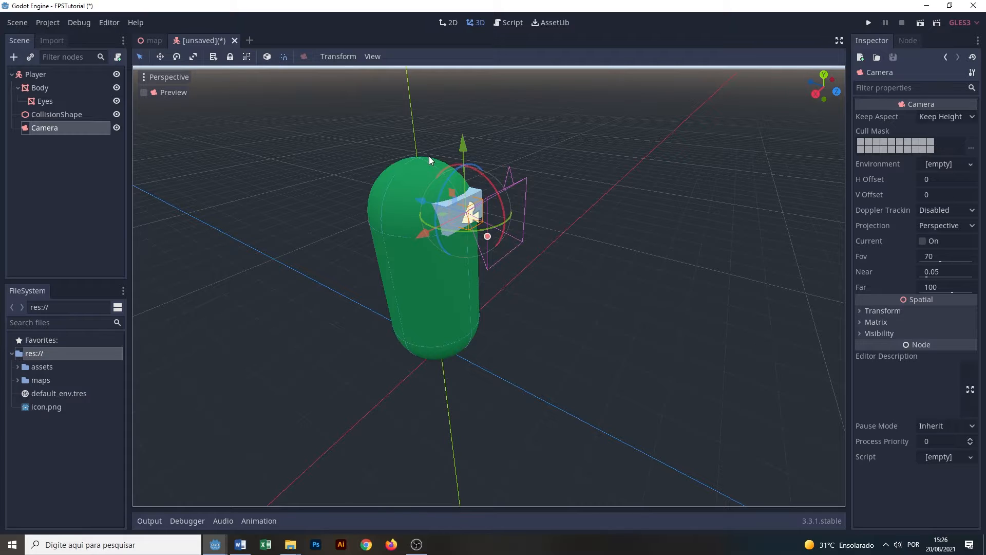
pyautogui.click(925, 241)
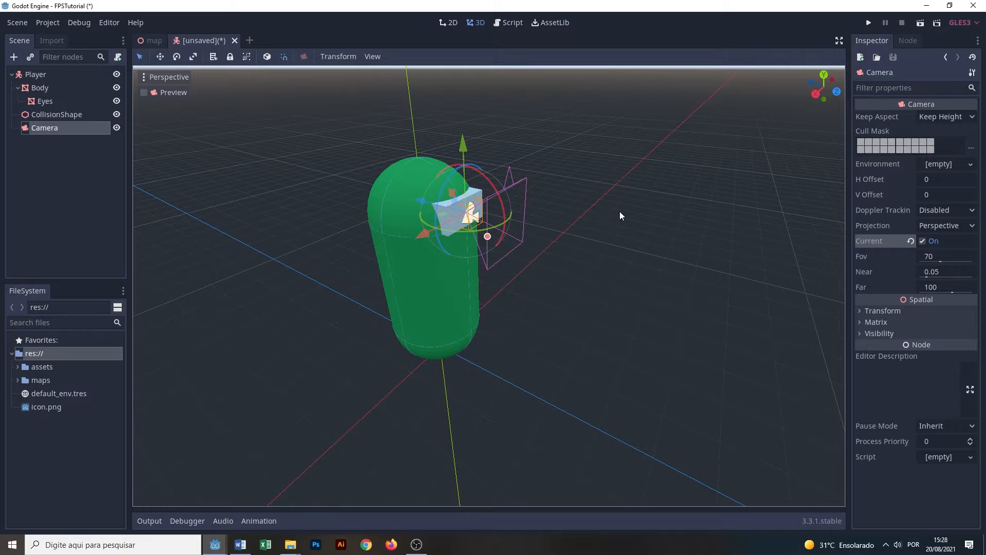
# - Start saving the scene and create an actors folder in res:// with a player subfolder inside it
pyautogui.hotkey('ctrl', 's')
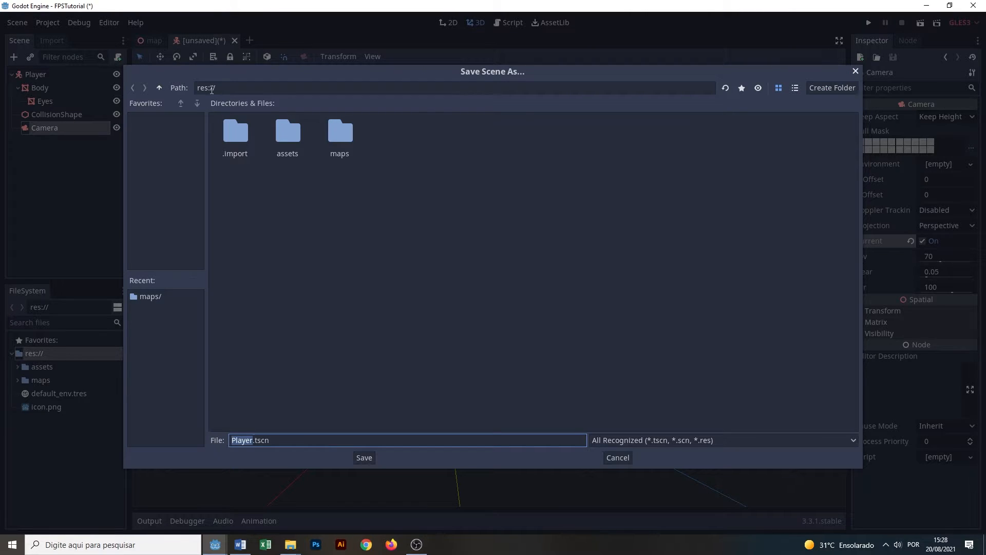
pyautogui.moveTo(220, 88); pyautogui.dragTo(178, 93)
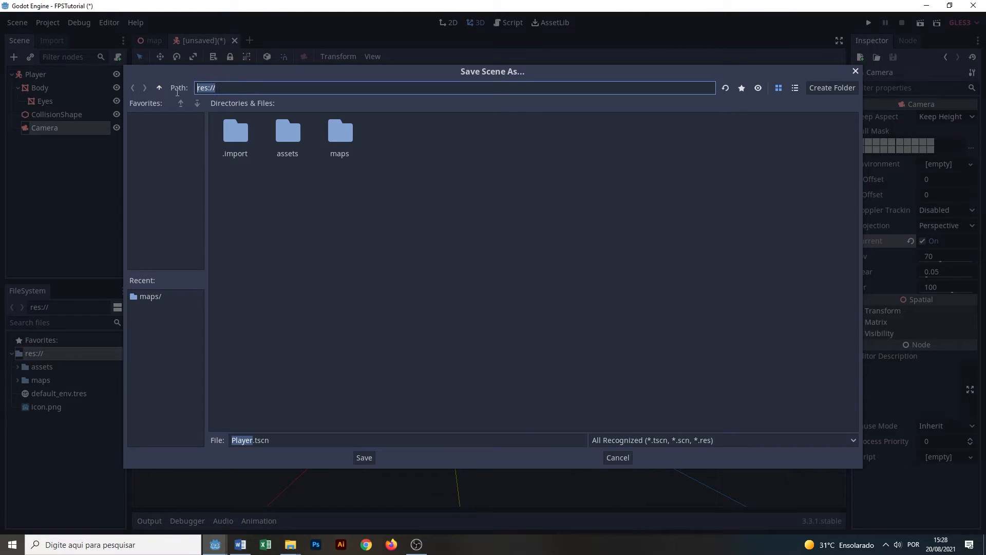
pyautogui.rightClick(420, 171)
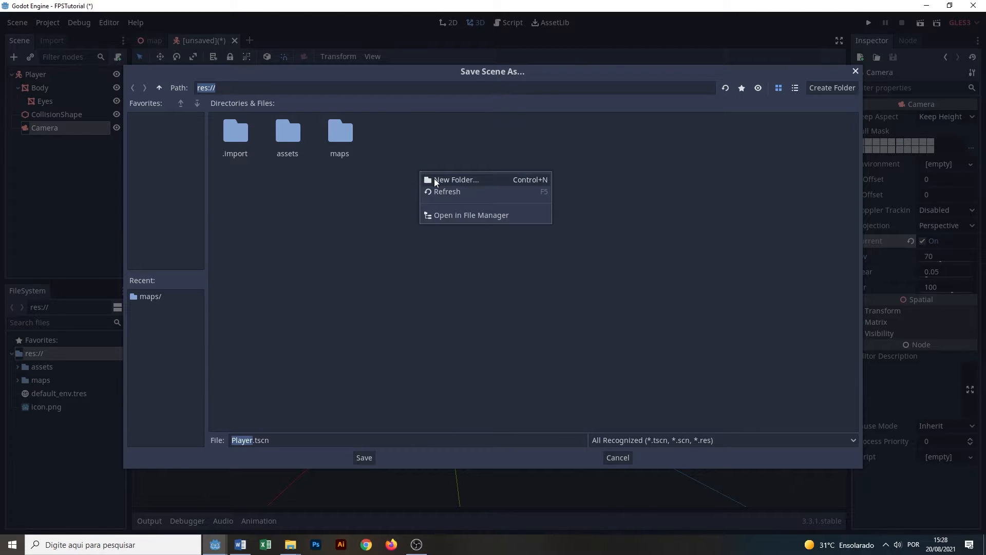
pyautogui.click(434, 178)
pyautogui.write('actors')
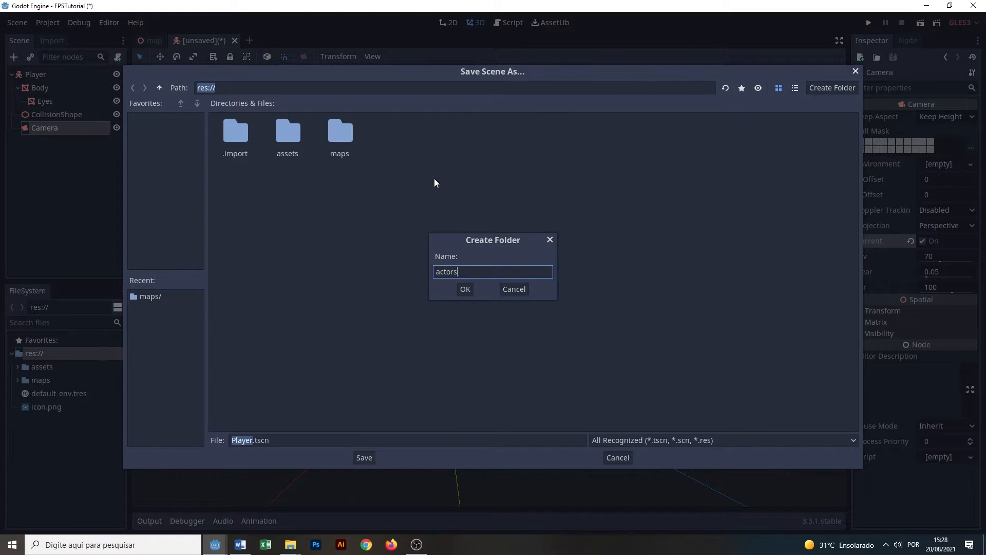
pyautogui.press('Return')
pyautogui.rightClick(435, 179)
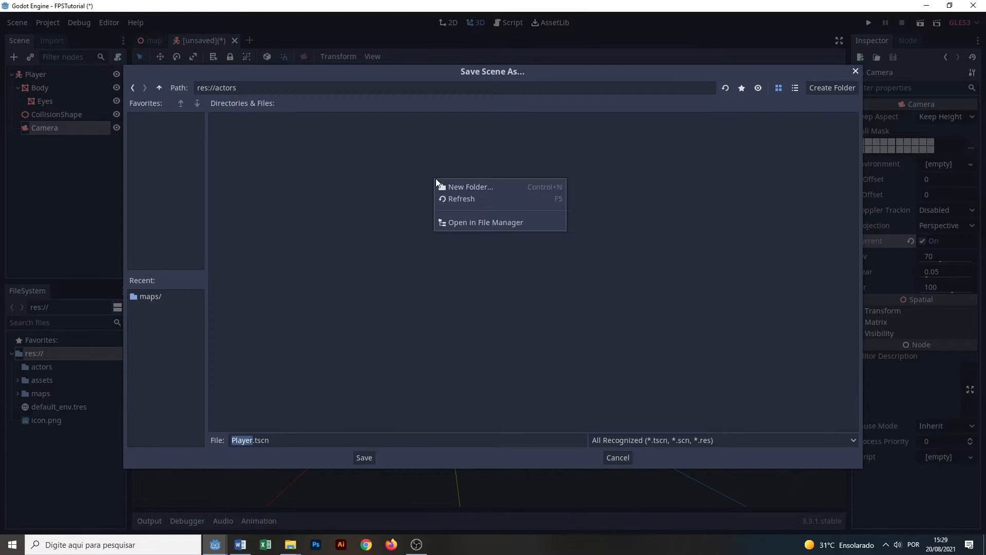
pyautogui.click(454, 187)
pyautogui.write('player')
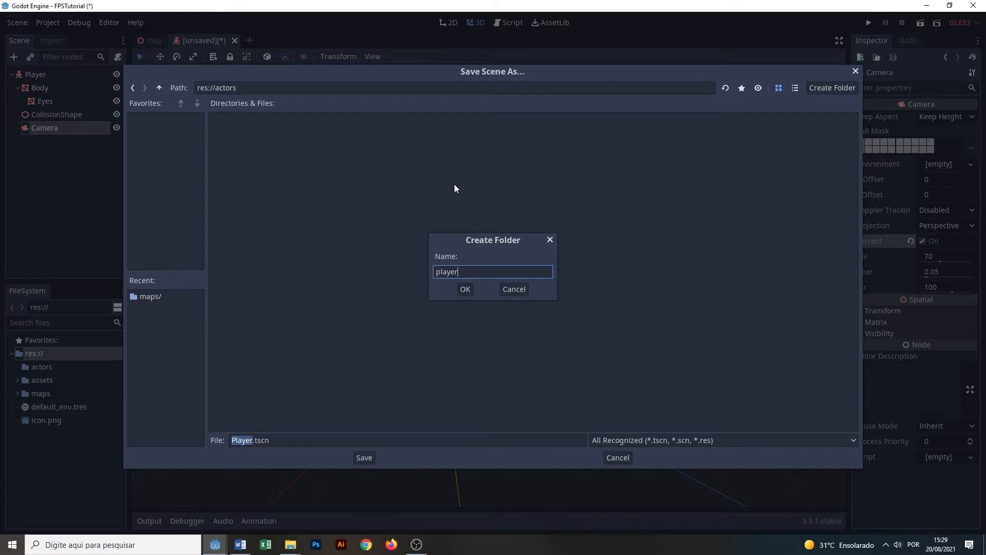
pyautogui.press('Return')
# - Save the scene in res://actors/player under the lowercase file name player.tscn
pyautogui.click(236, 441)
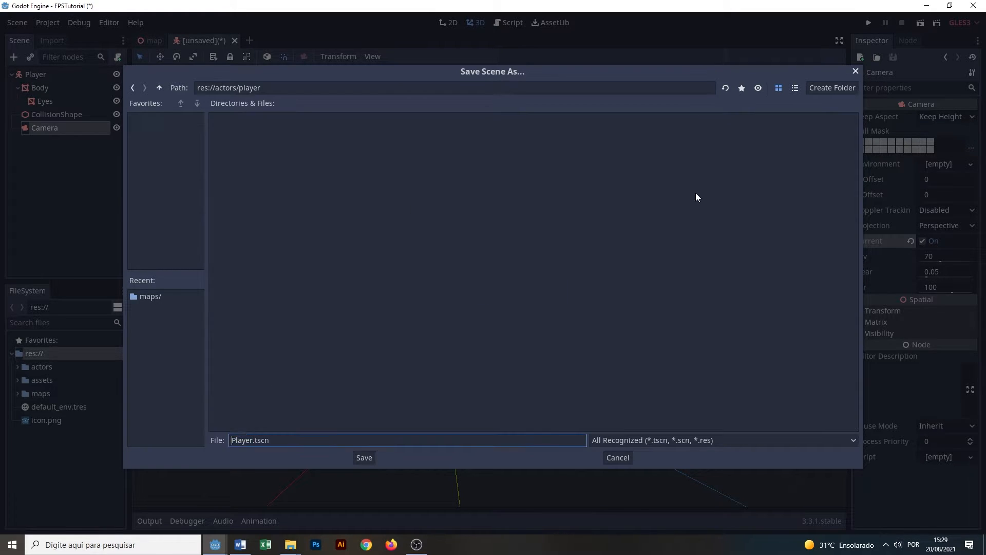
pyautogui.press('BackSpace')
pyautogui.write('p')
pyautogui.click(371, 458)
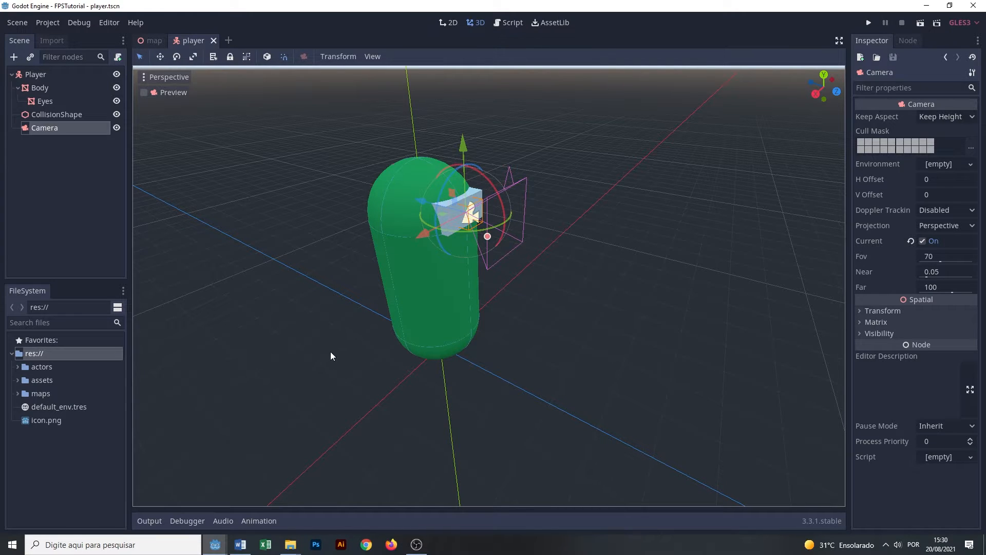
# - Instance actors/player/player.tscn as a child of the Map node in the map scene
pyautogui.click(152, 40)
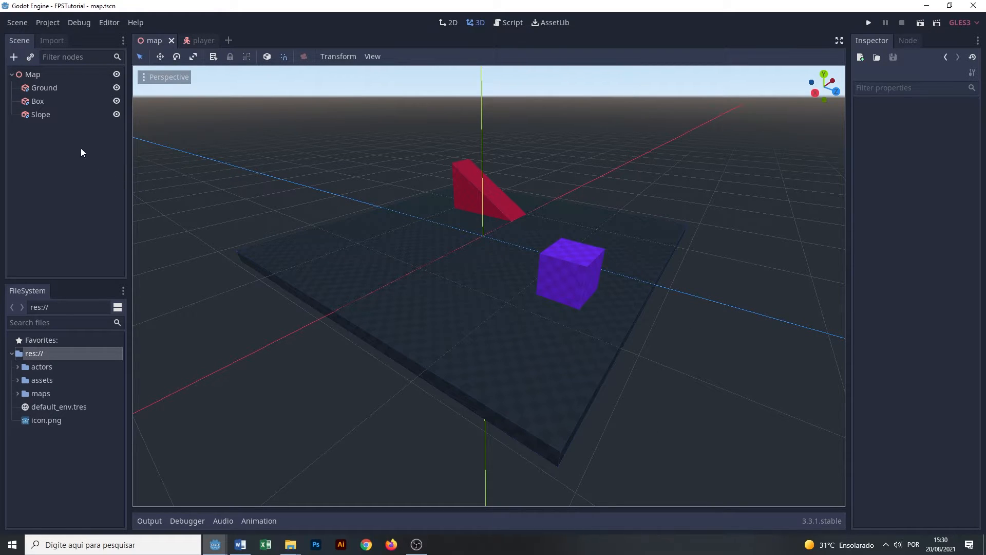
pyautogui.click(38, 74)
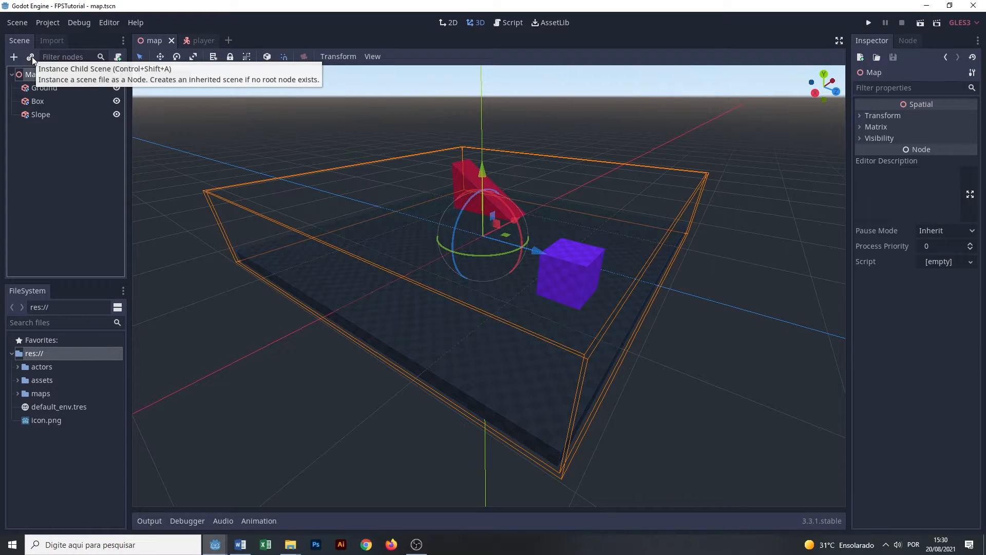
pyautogui.click(32, 57)
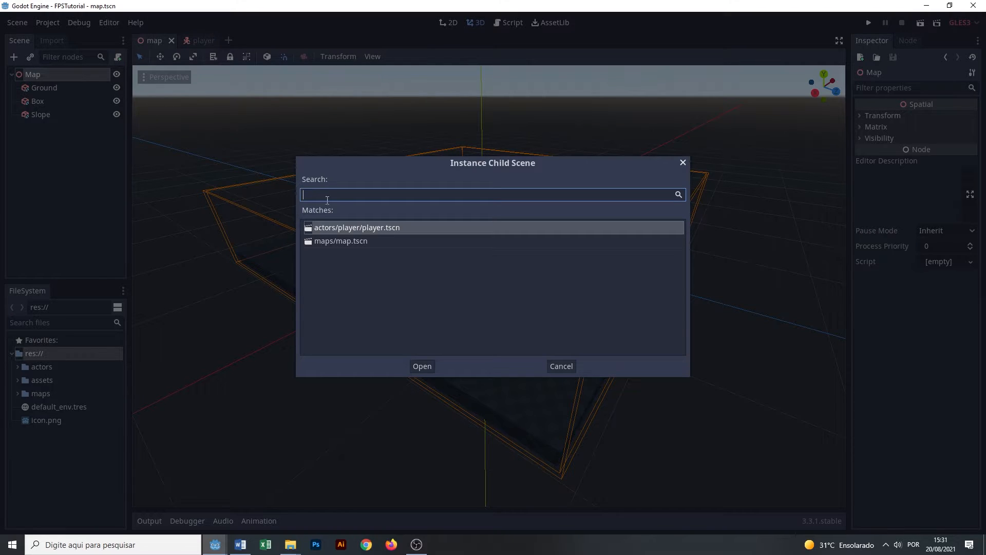
pyautogui.doubleClick(383, 226)
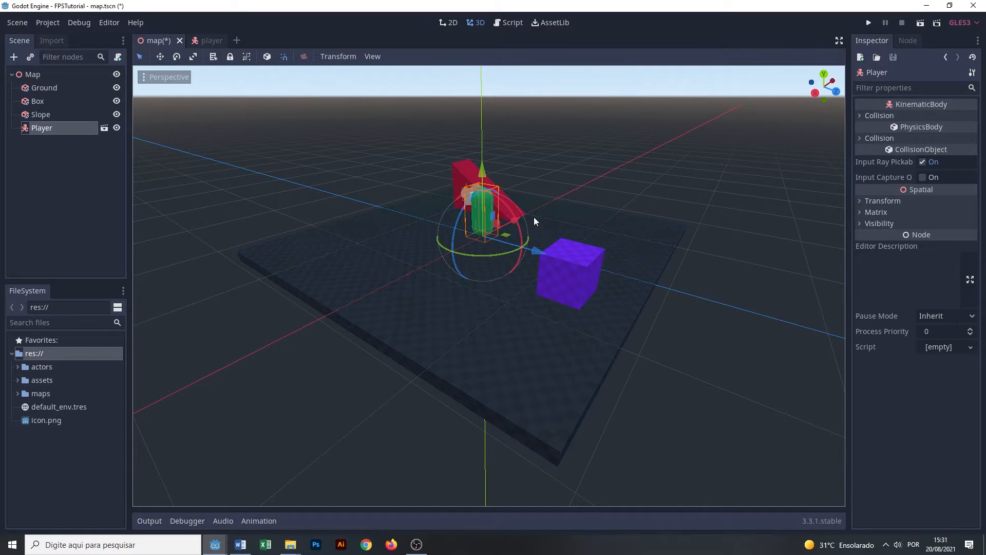
# - Shift the Player along the X axis and turn it about Y to face the box and slope, and run the project
pyautogui.moveTo(519, 217); pyautogui.dragTo(479, 239)
pyautogui.moveTo(442, 288); pyautogui.dragTo(340, 277)
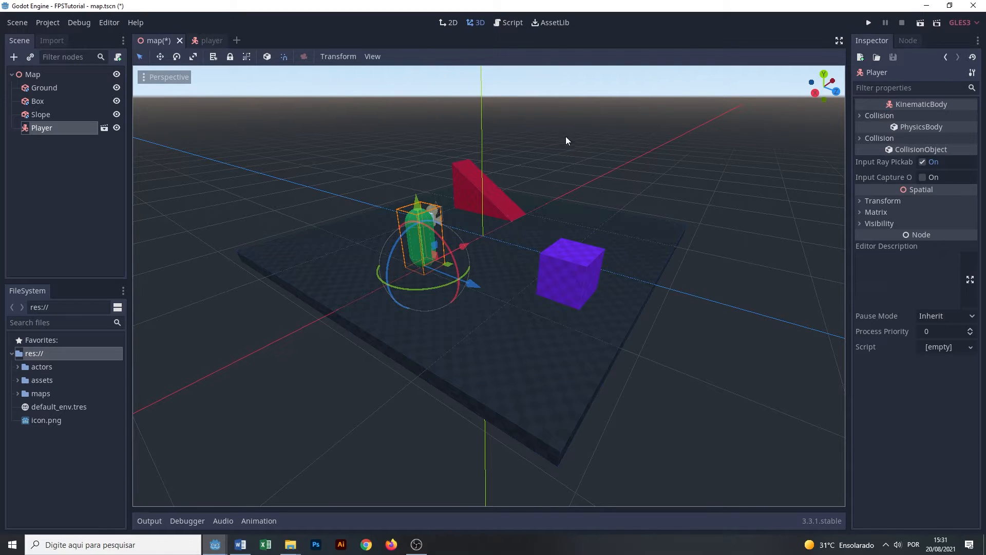
pyautogui.click(868, 23)
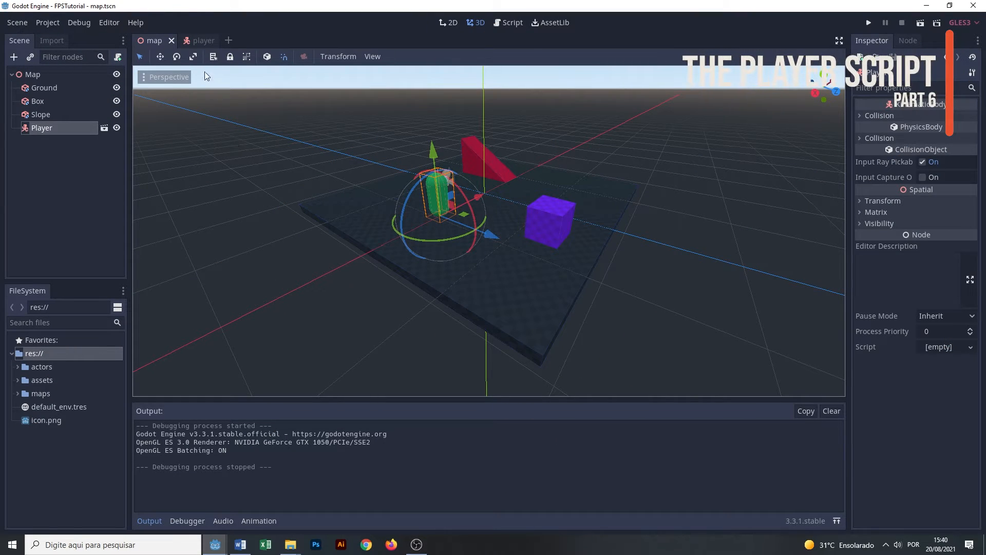
# - In the player scene, attach a GDScript with the Empty template to the Player root at res://actors/player/player.gd
pyautogui.click(202, 40)
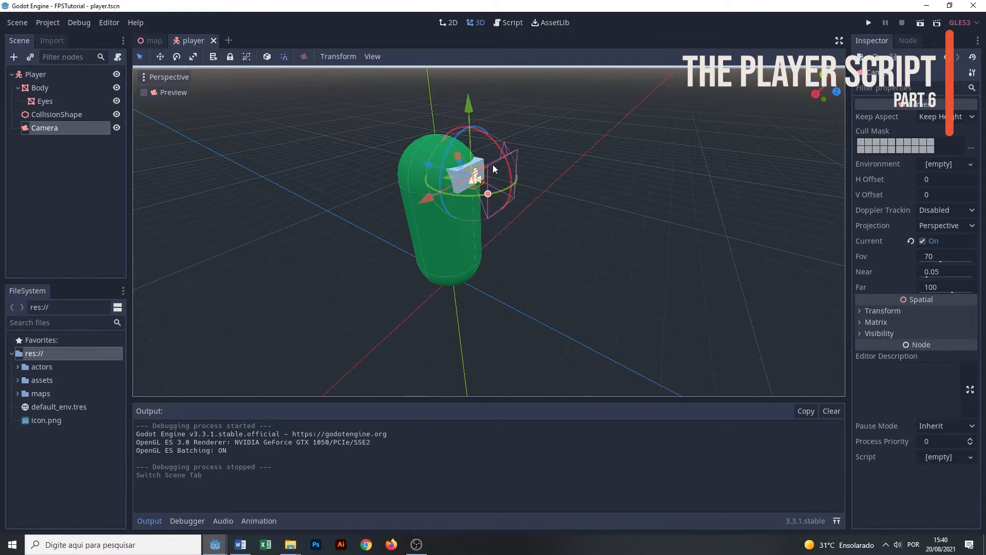
pyautogui.click(51, 75)
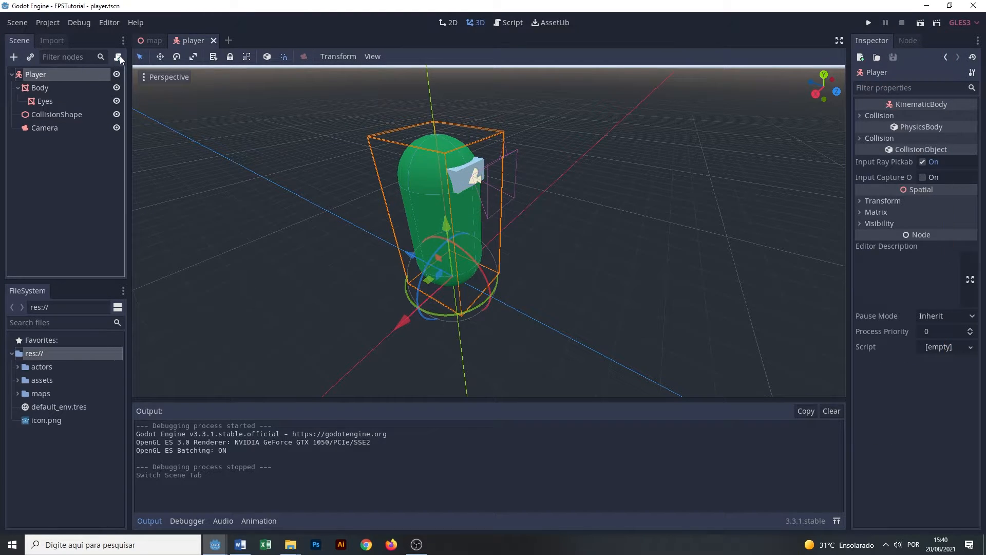
pyautogui.rightClick(76, 74)
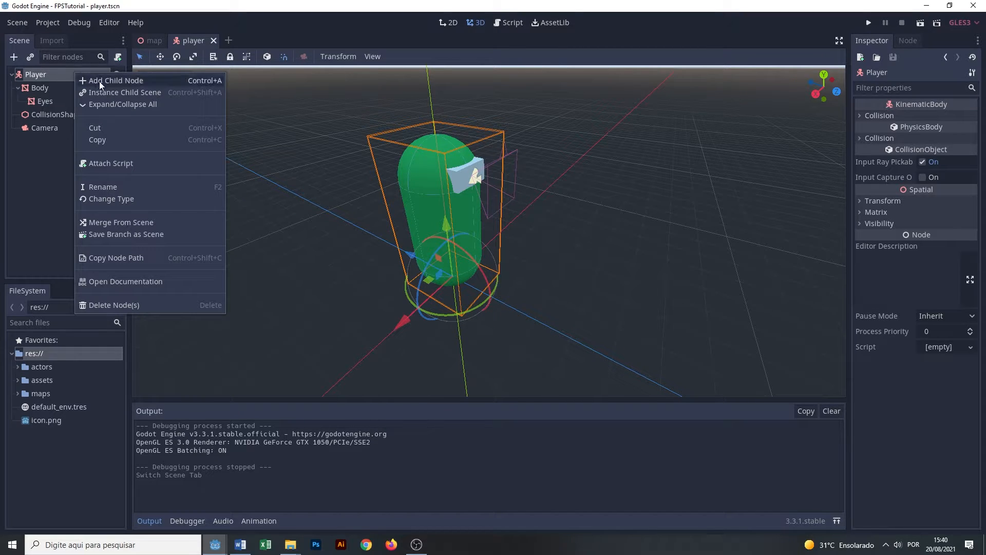
pyautogui.click(110, 162)
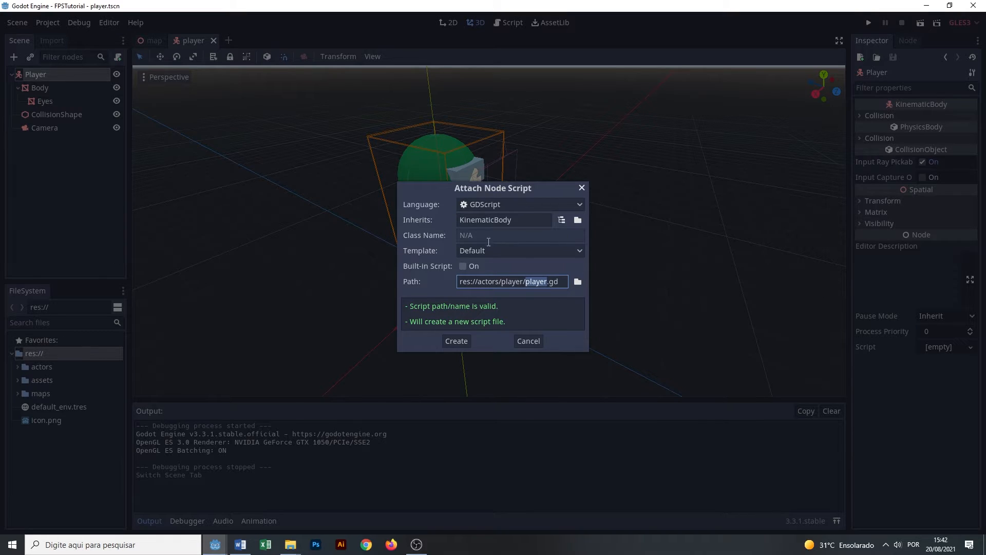
pyautogui.click(529, 252)
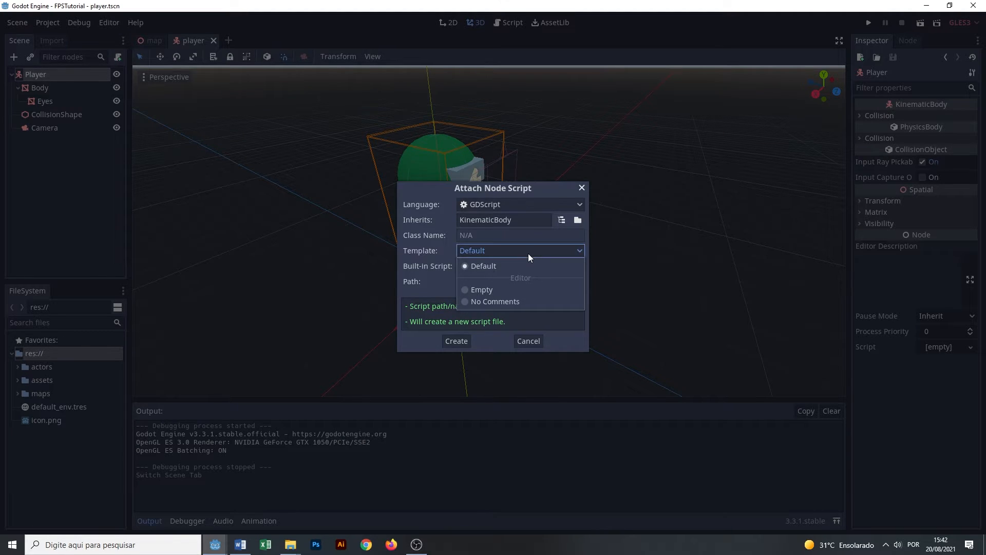
pyautogui.click(491, 289)
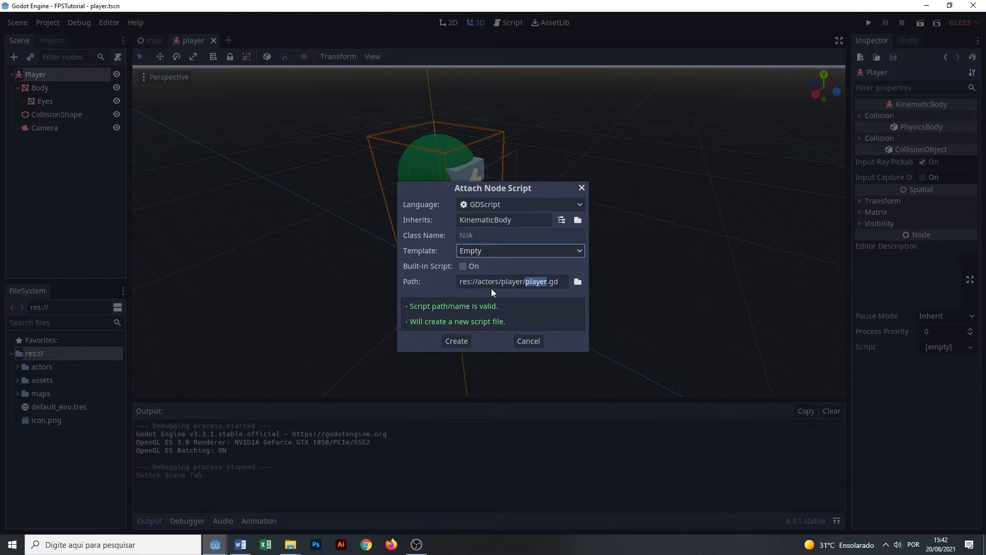
pyautogui.click(578, 283)
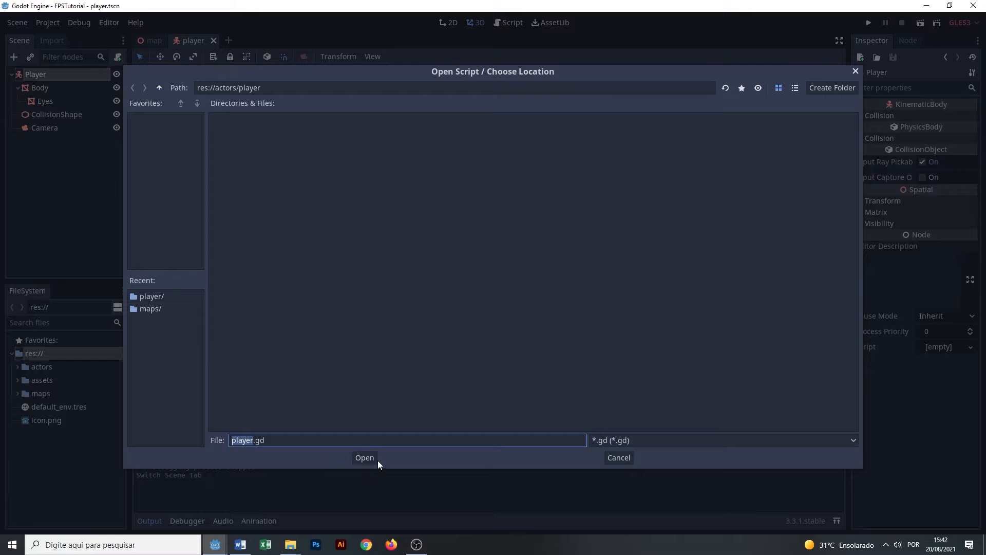
pyautogui.click(365, 457)
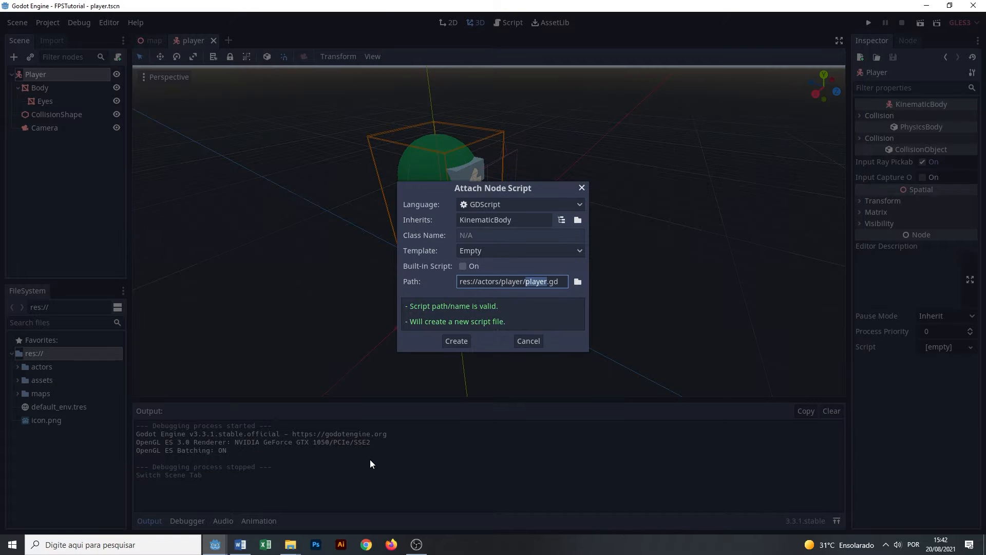
pyautogui.click(457, 342)
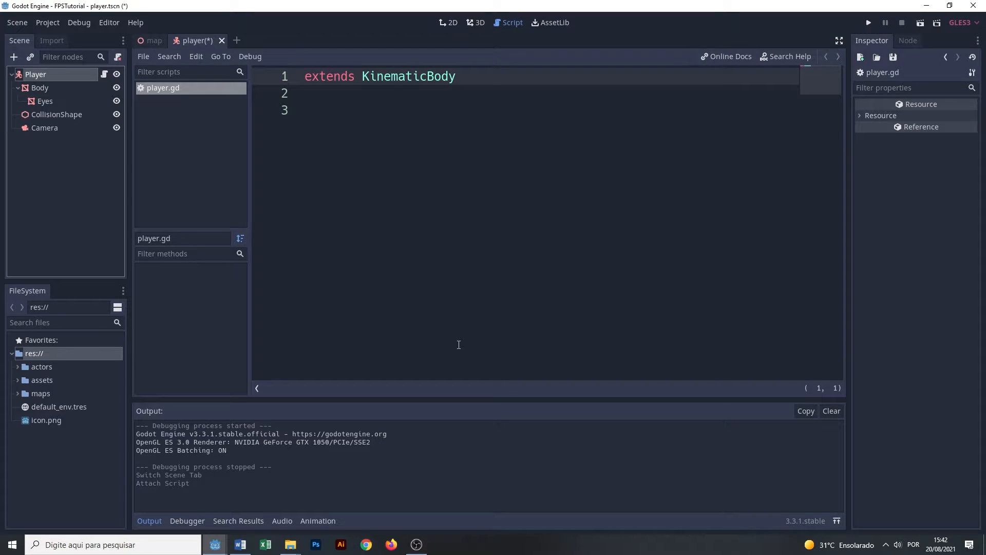